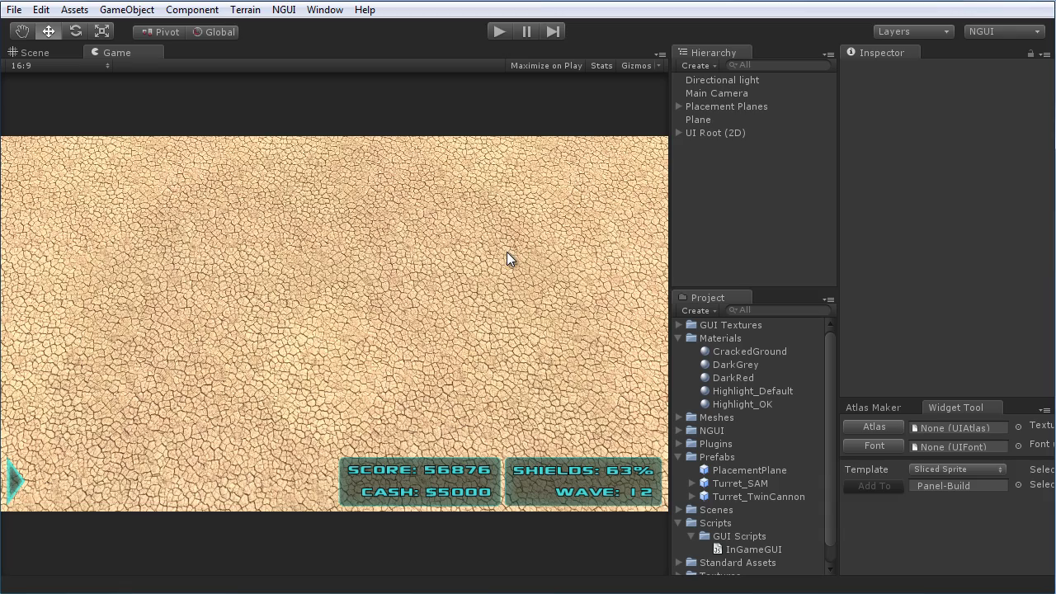
Step: Switch to the Scene view and turn off its scene lighting
click(26, 53)
alt+drag(341, 389, 235, 248)
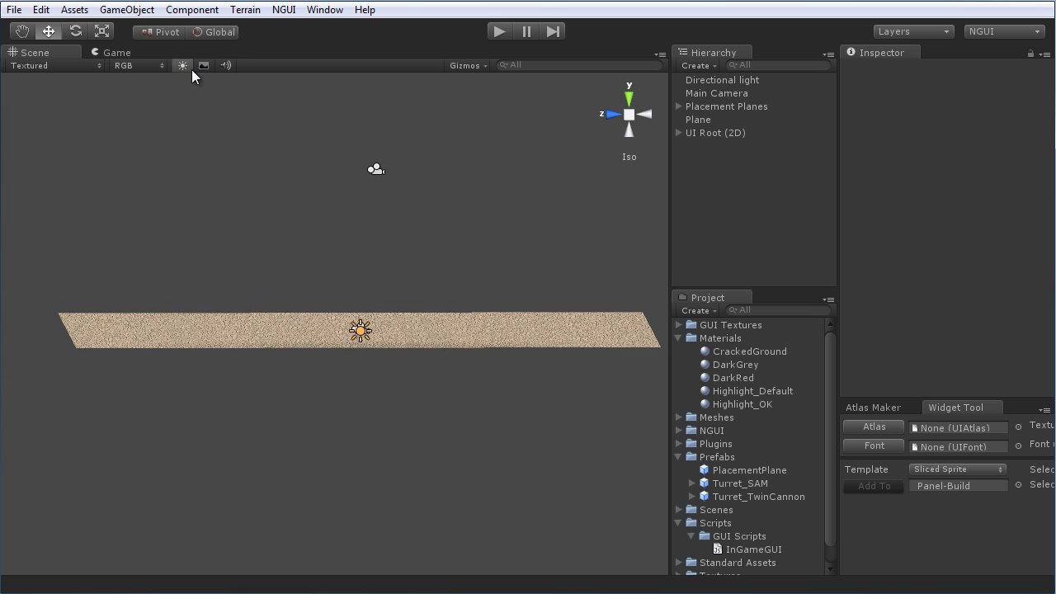
click(183, 65)
alt+drag(375, 273, 313, 349)
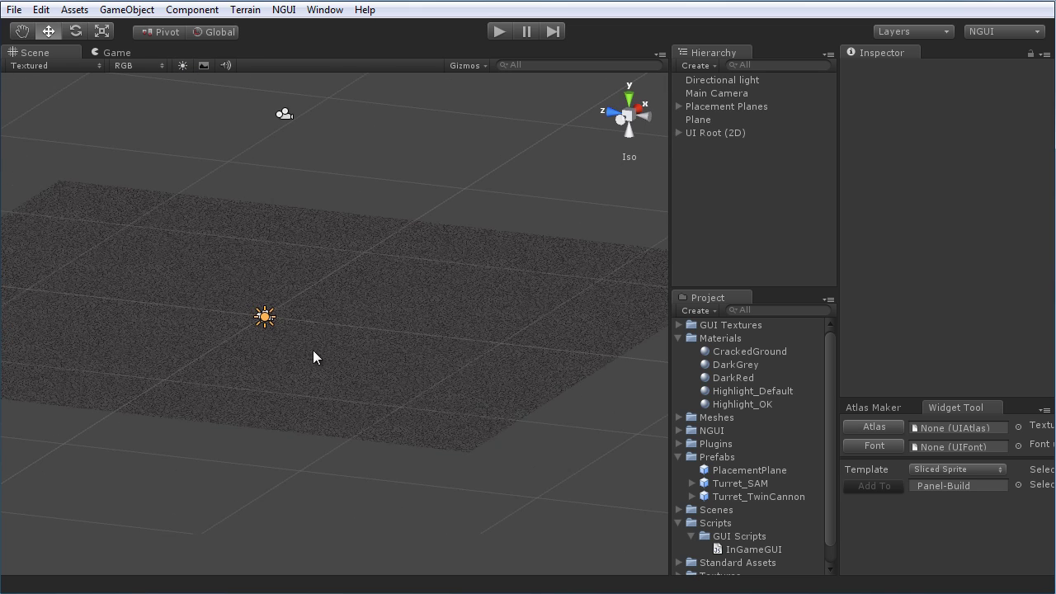
Step: Expand UI Root (2D) down through Camera and Panel, and examine the settings of the Panel and its parent Camera
click(677, 131)
click(692, 146)
click(706, 159)
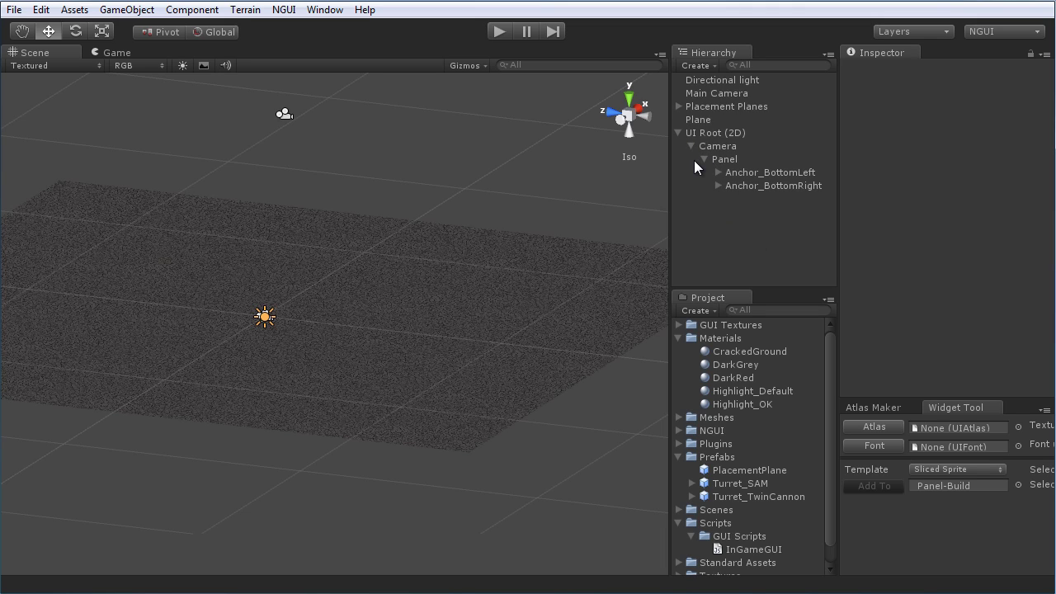
click(742, 160)
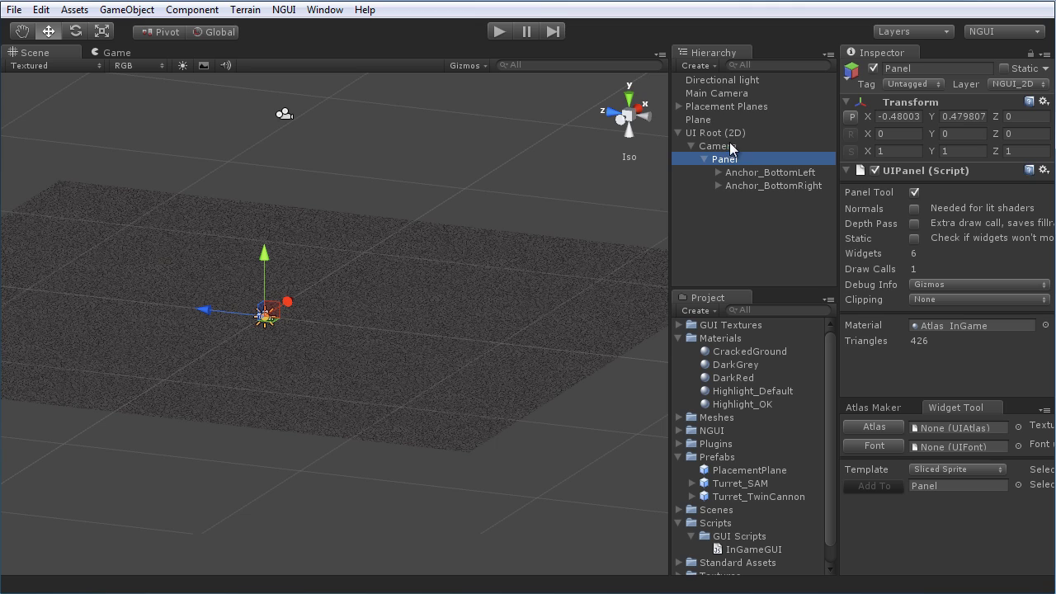
click(737, 147)
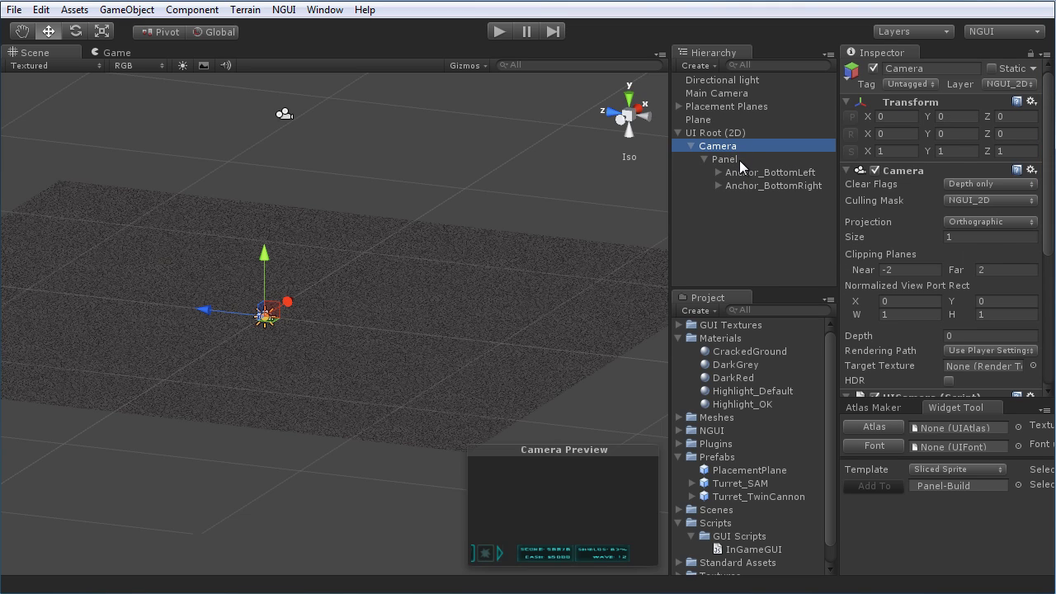
click(739, 159)
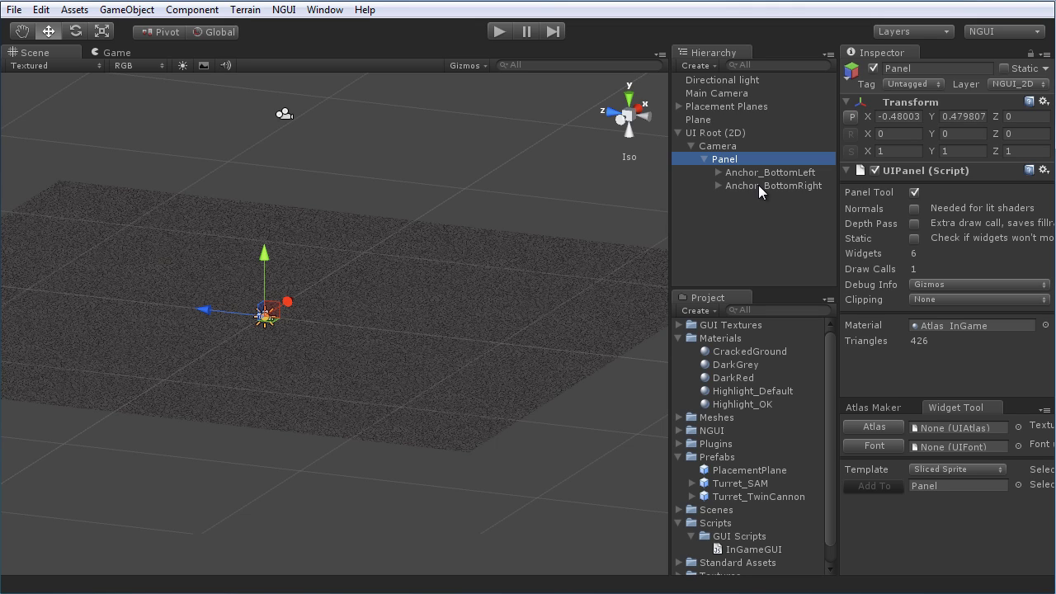
Step: Expand Anchor_BottomLeft and Anchor_BottomRight under Panel, and enlarge the Hierarchy area downward to fit their children
click(717, 172)
click(717, 199)
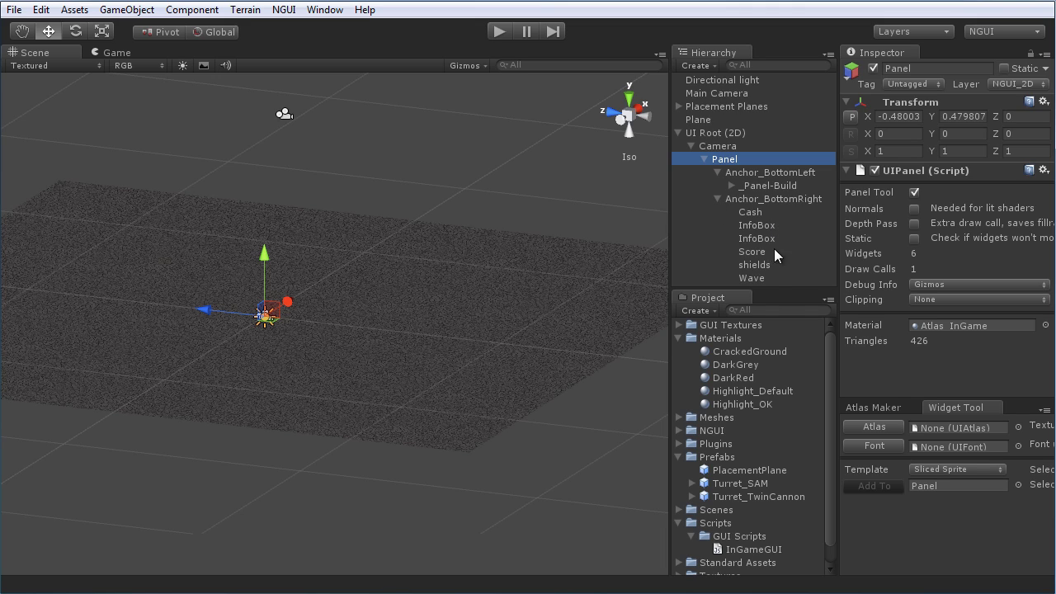
drag(779, 287, 774, 345)
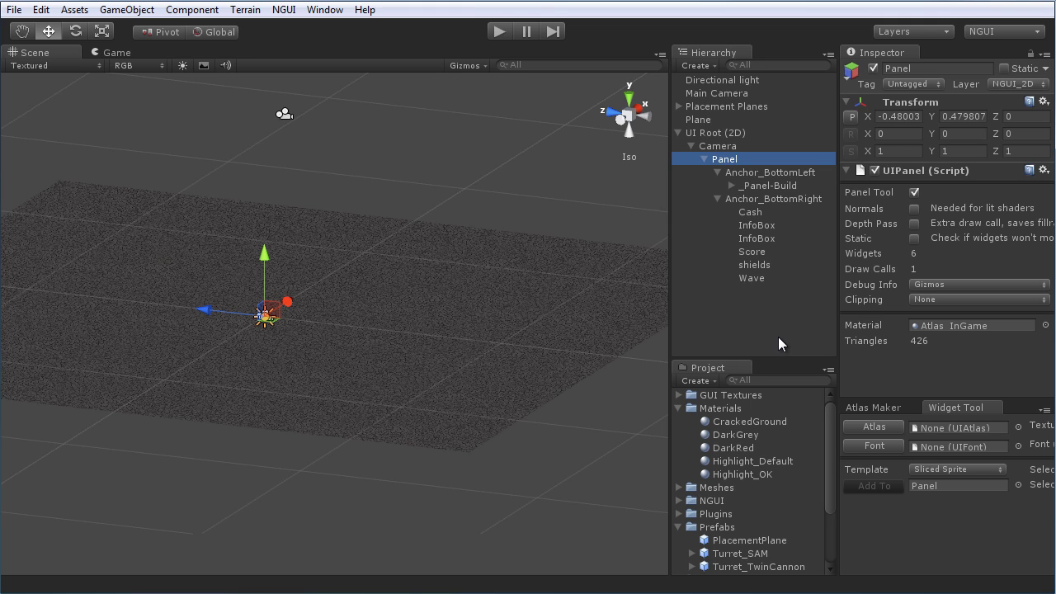
Step: Select Anchor_BottomLeft and test its corner anchoring in the Game view by narrowing the view and widening it again
alt+drag(312, 307, 386, 424)
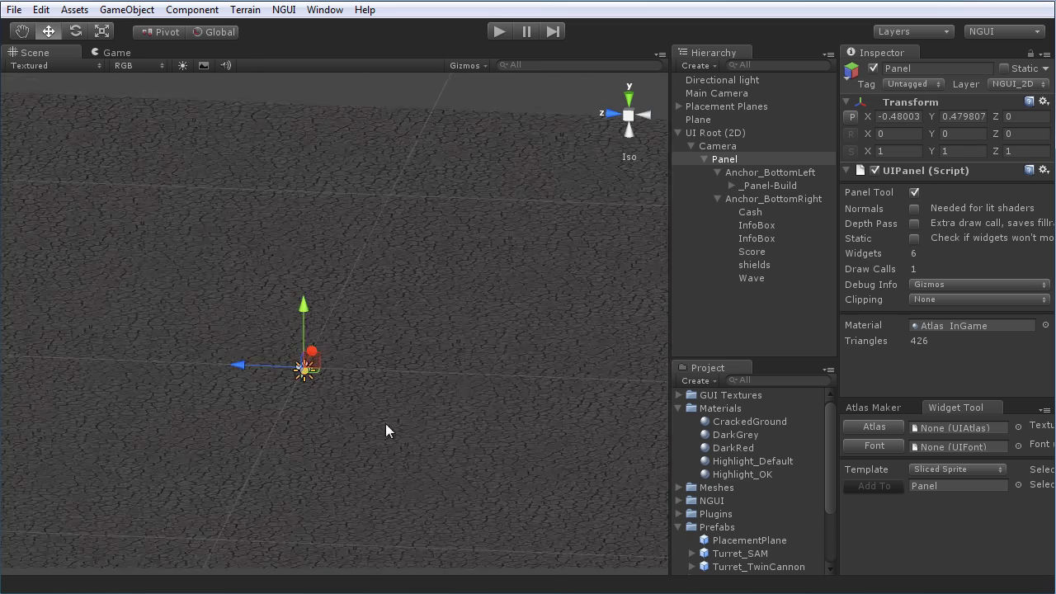
click(770, 173)
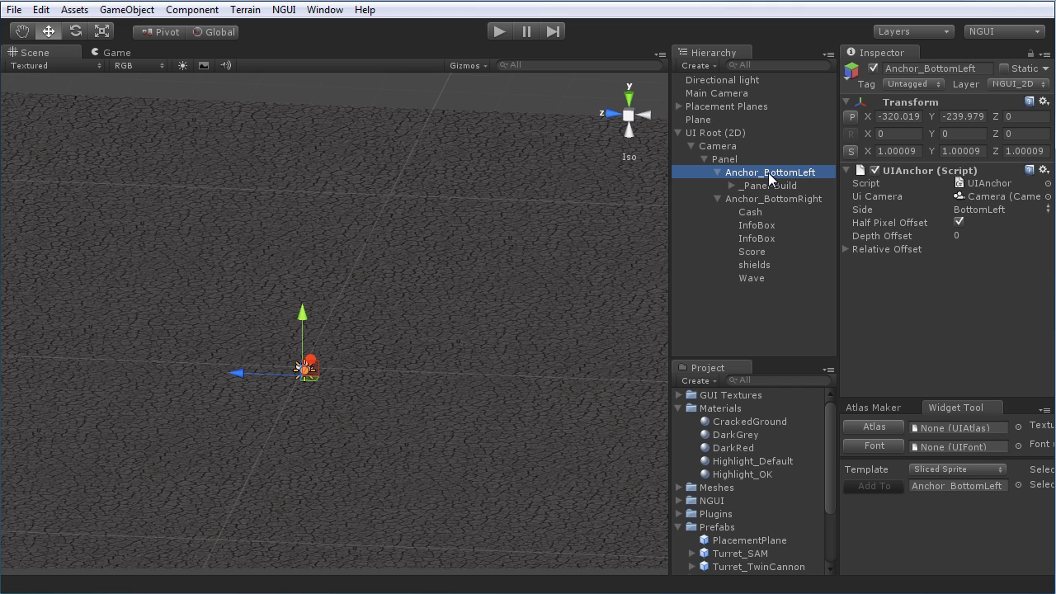
click(108, 52)
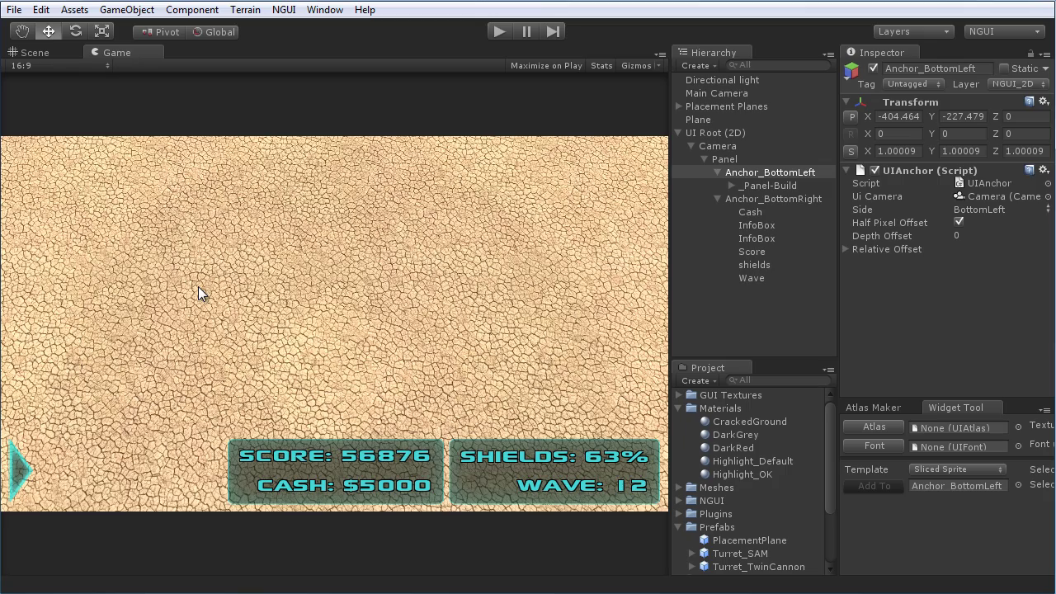
click(30, 51)
click(121, 49)
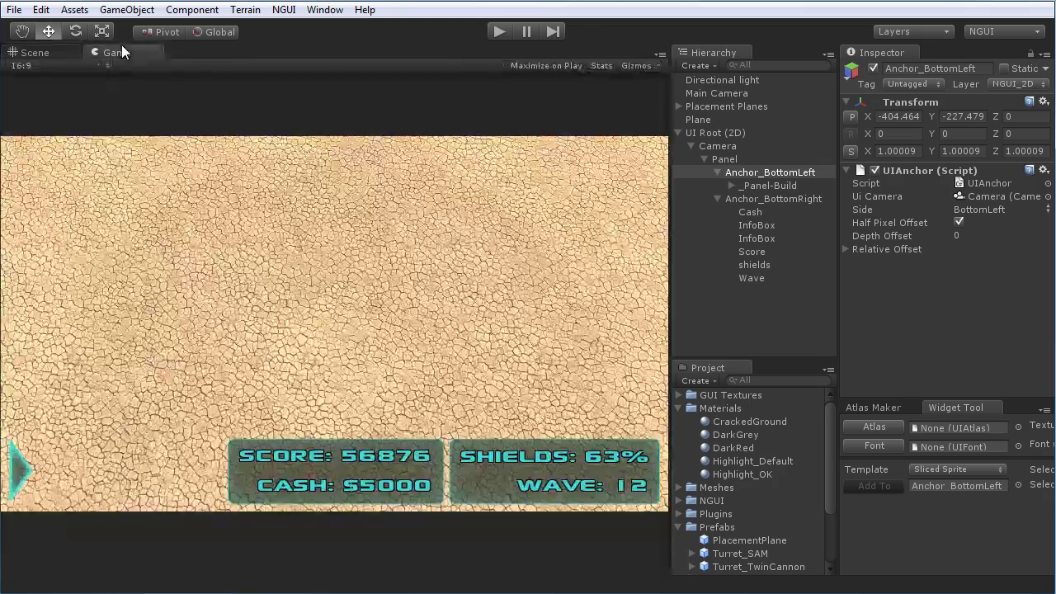
drag(670, 353, 648, 353)
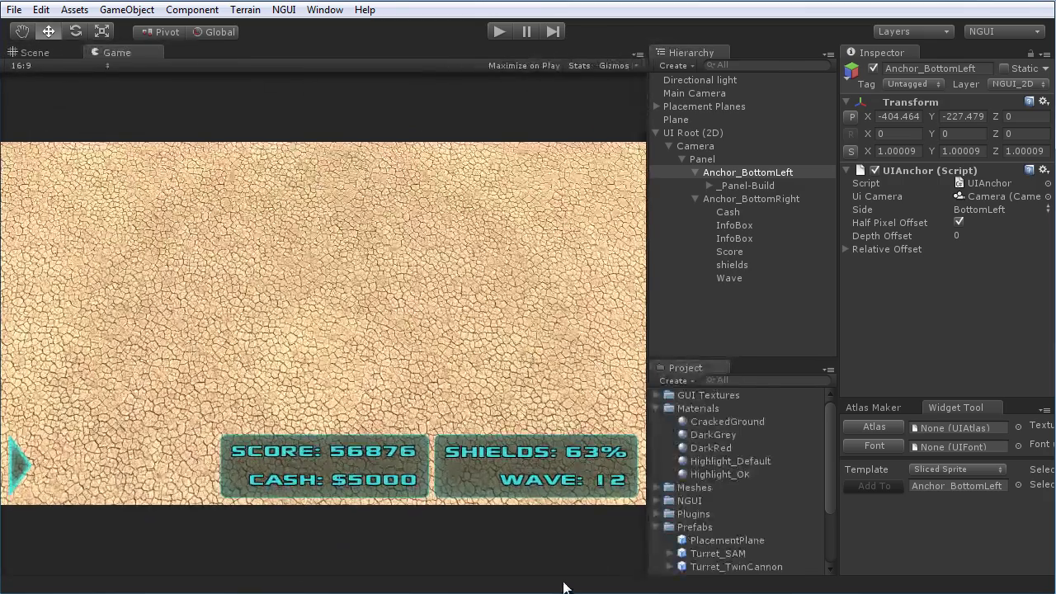
drag(644, 299, 467, 309)
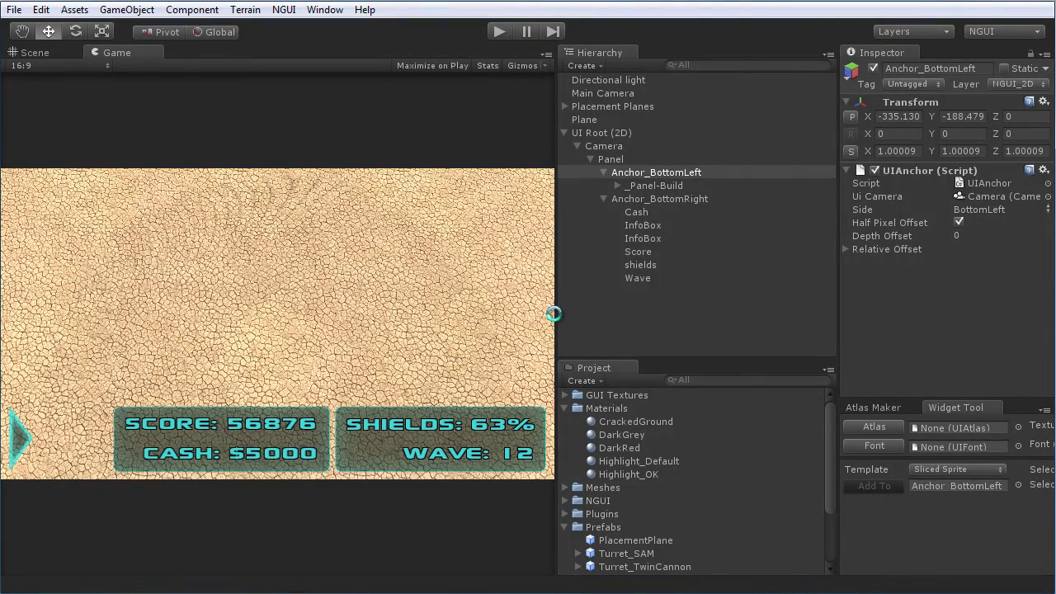
drag(553, 314, 877, 330)
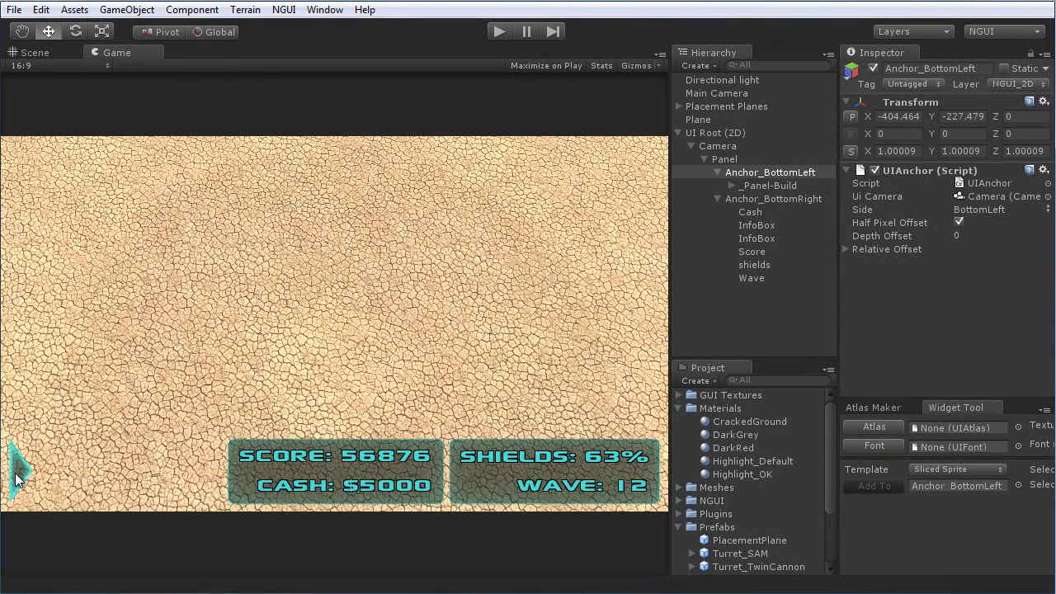
Step: Examine Anchor_BottomRight and its Cash label and two InfoBox sprites, ending on the anchor's UIAnchor settings
click(780, 199)
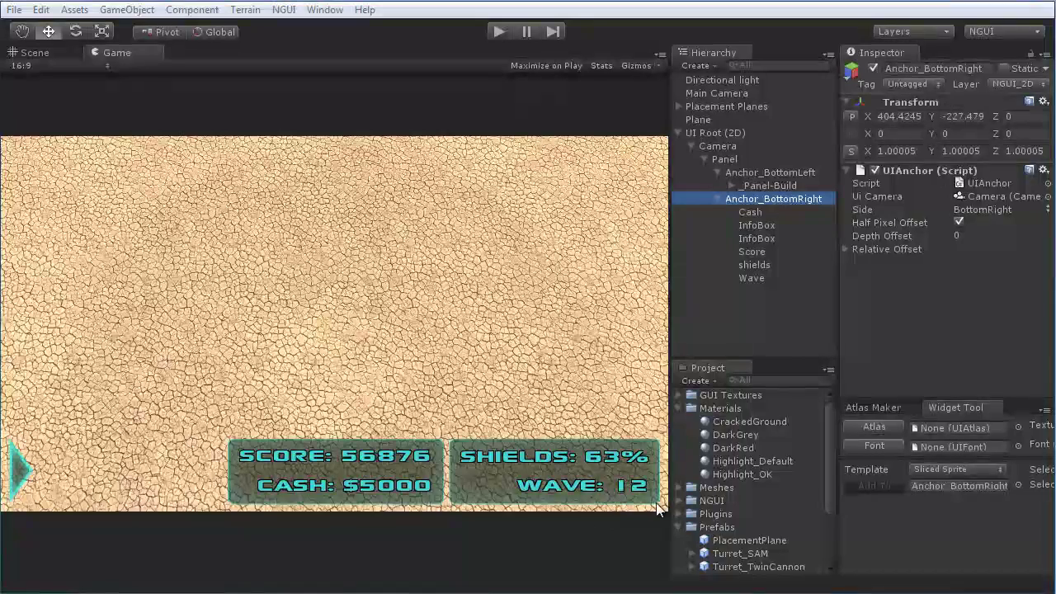
click(773, 215)
click(772, 225)
click(766, 217)
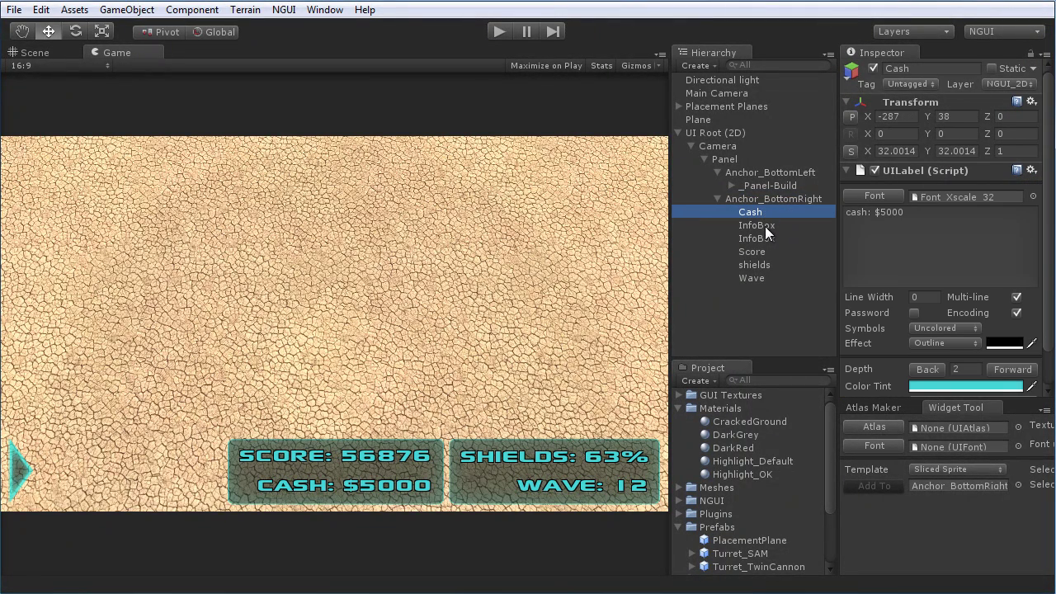
click(765, 225)
click(769, 238)
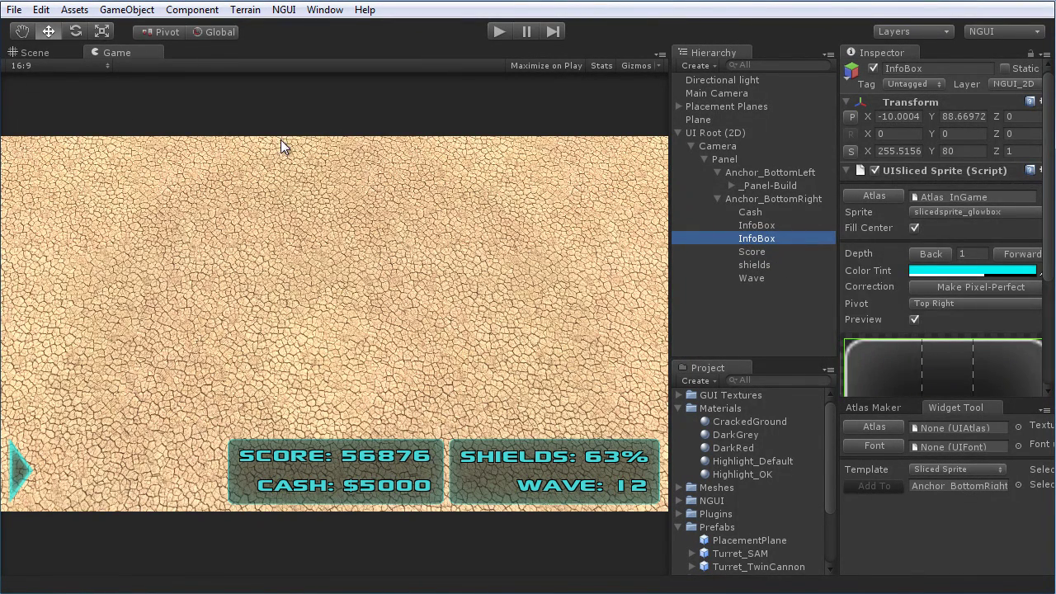
click(784, 199)
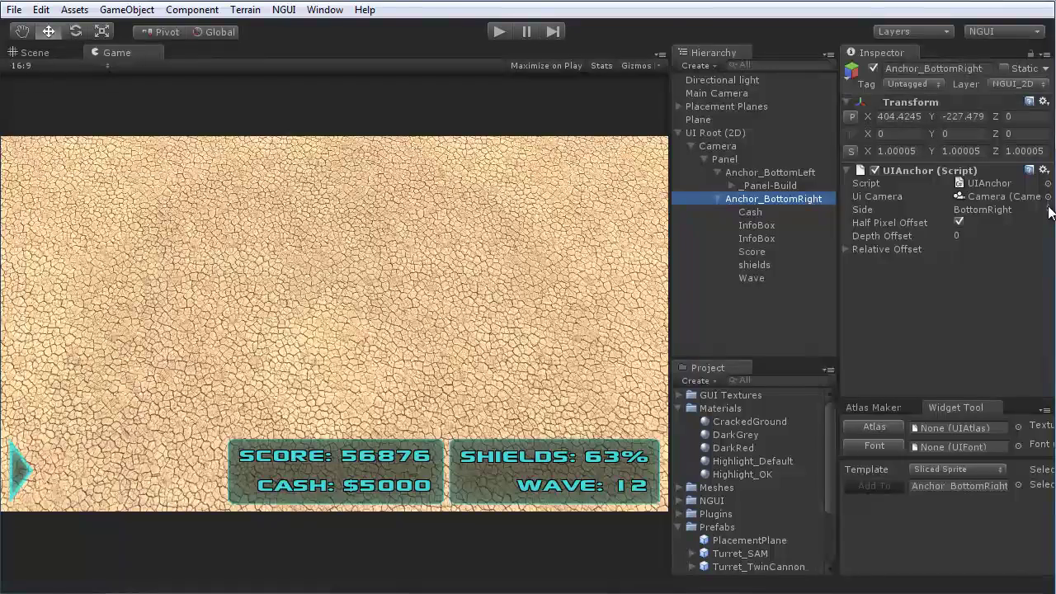
Step: Show the Scene view from the back with the build panel and both info boxes in frame
click(37, 53)
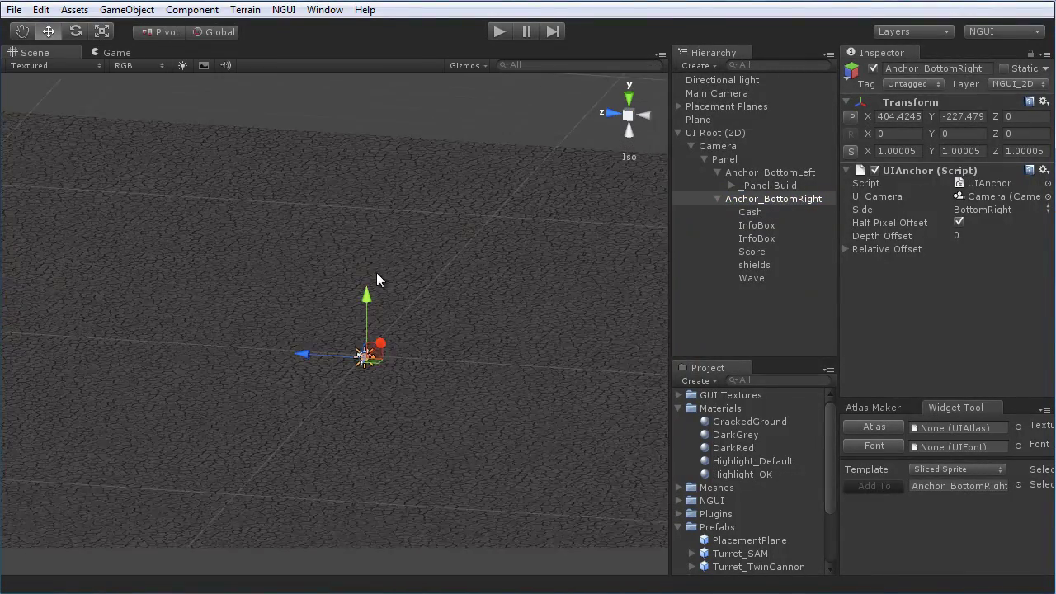
alt+drag(538, 236, 477, 209)
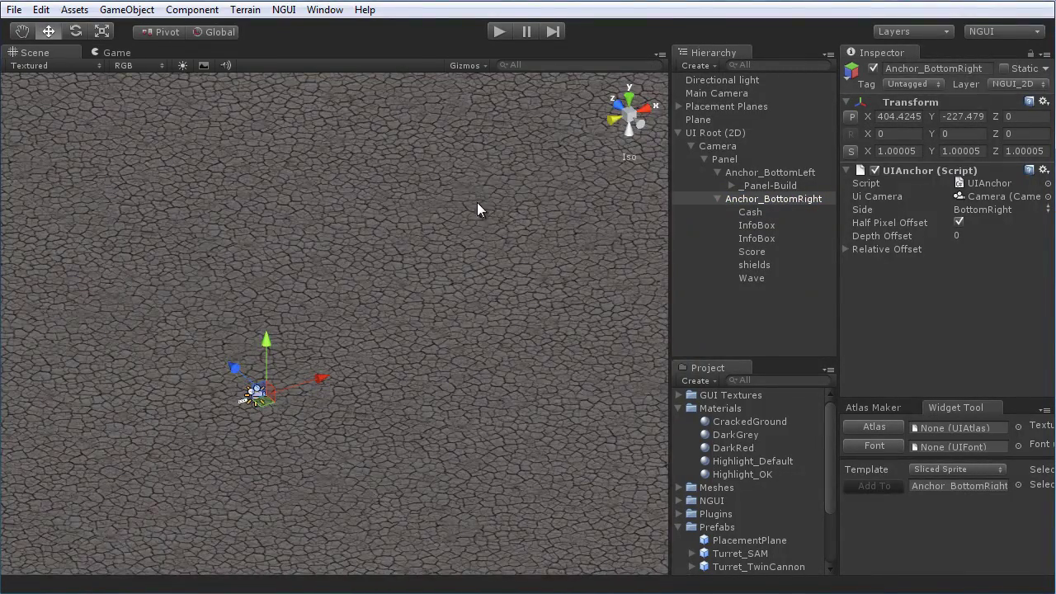
click(613, 120)
middle_drag(389, 372, 326, 316)
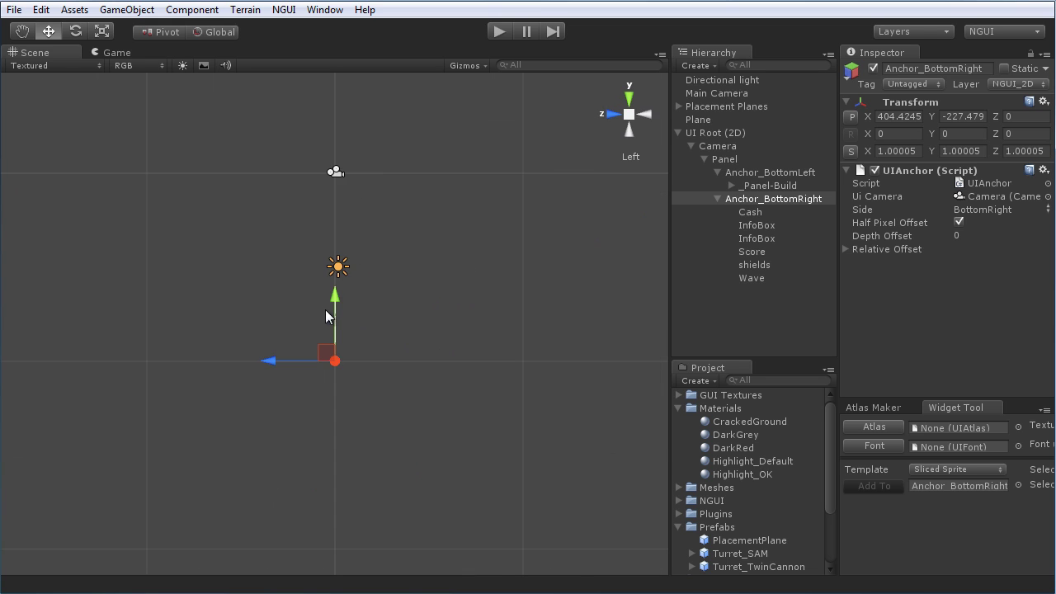
click(615, 116)
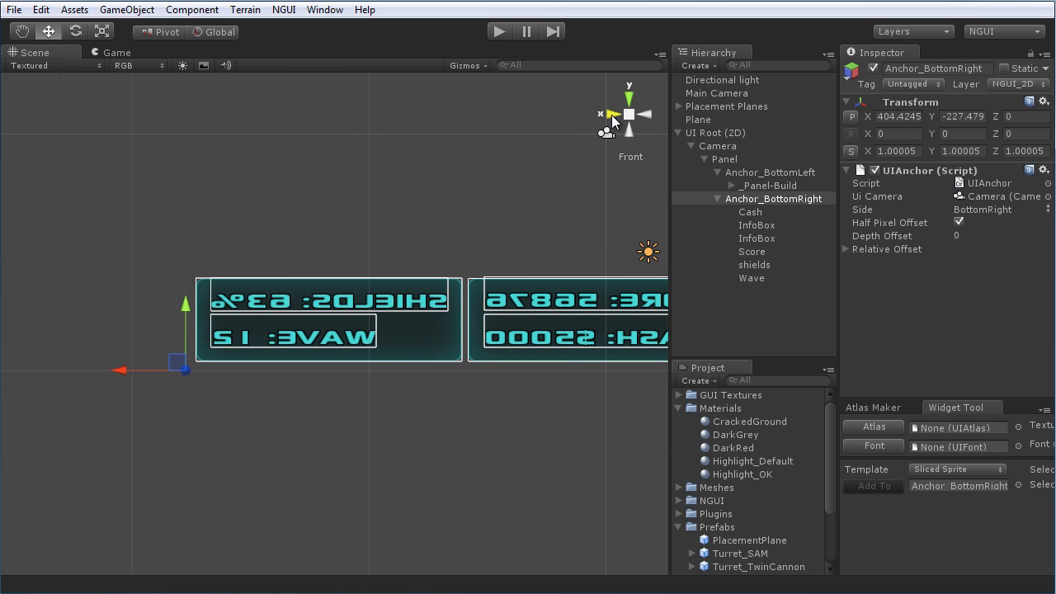
click(612, 114)
middle_drag(518, 177, 680, 254)
scroll(543, 271, down, 2)
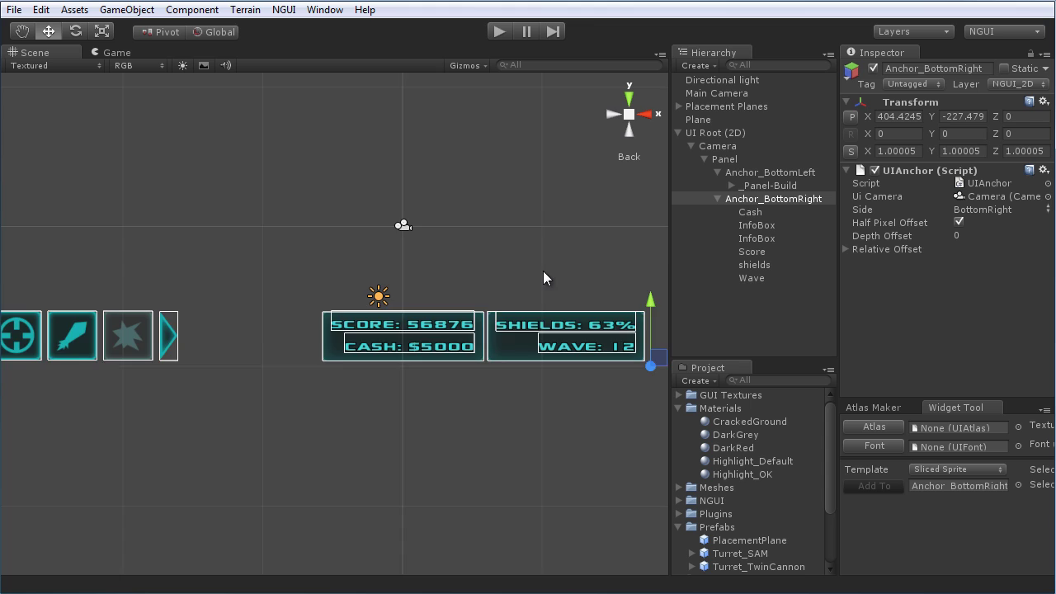
scroll(544, 273, down, 2)
Step: Select Anchor_BottomLeft and Anchor_BottomRight in turn to examine where each anchor's origin sits in the Scene view
click(795, 175)
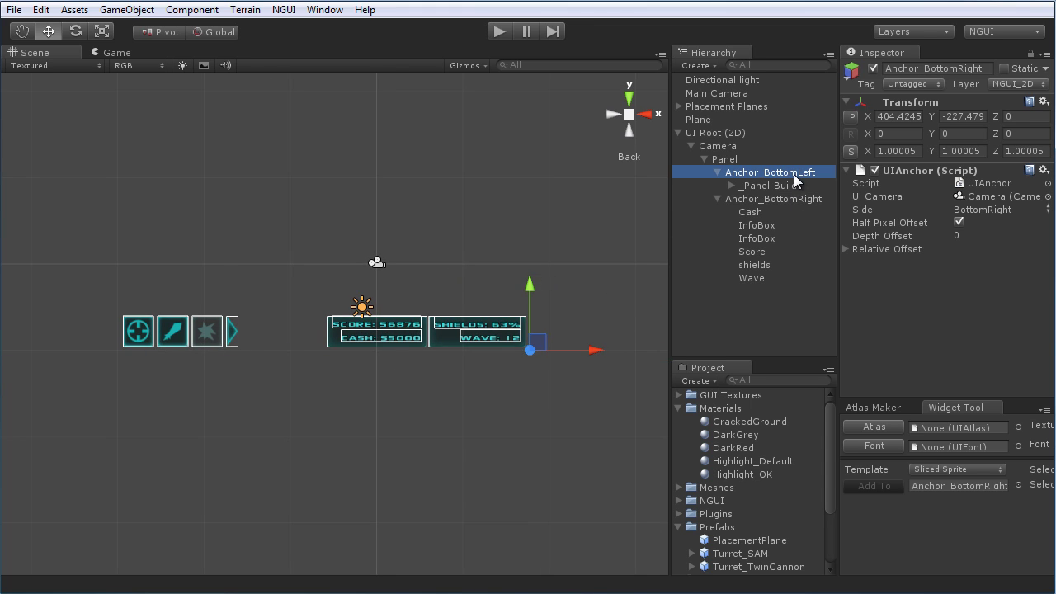
middle_drag(191, 362, 275, 376)
middle_drag(372, 350, 313, 376)
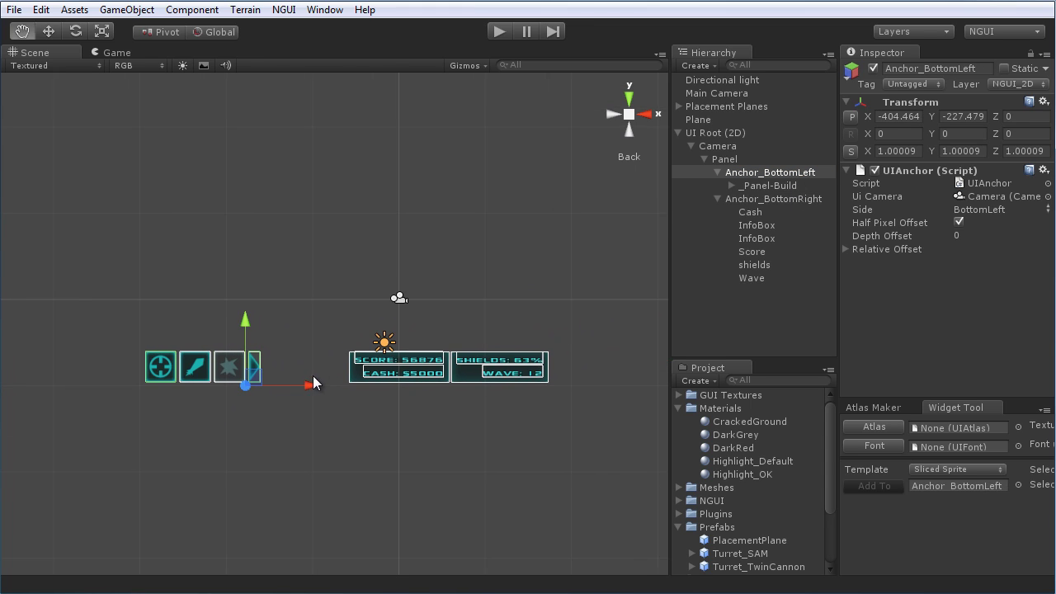
middle_drag(436, 372, 405, 381)
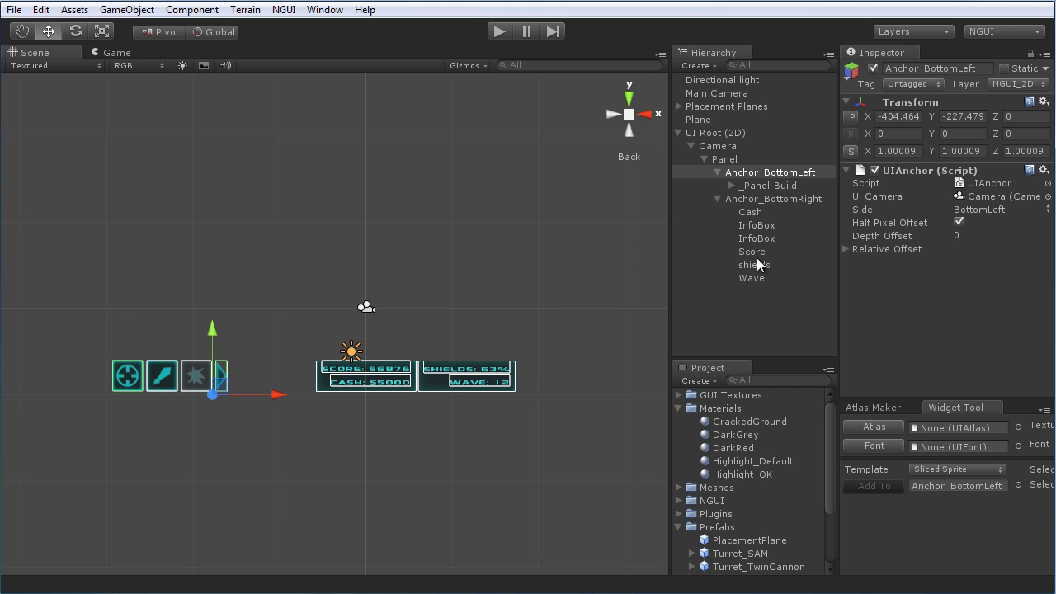
click(796, 198)
middle_drag(523, 401, 562, 418)
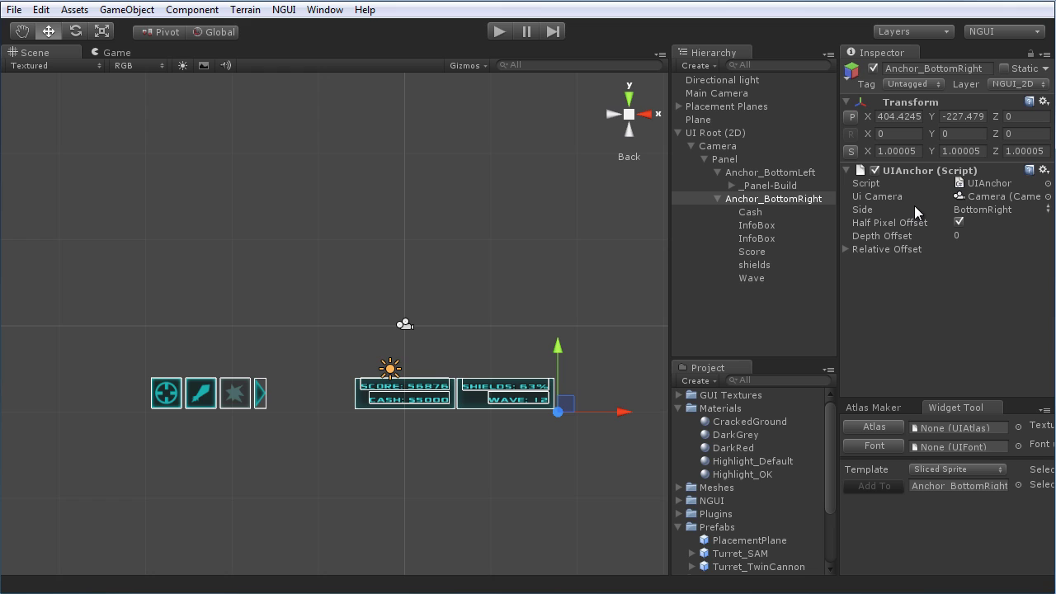
Step: Try Top, Center and TopRight as the UIAnchor side of Anchor_BottomRight, and restore it to BottomRight
click(1048, 212)
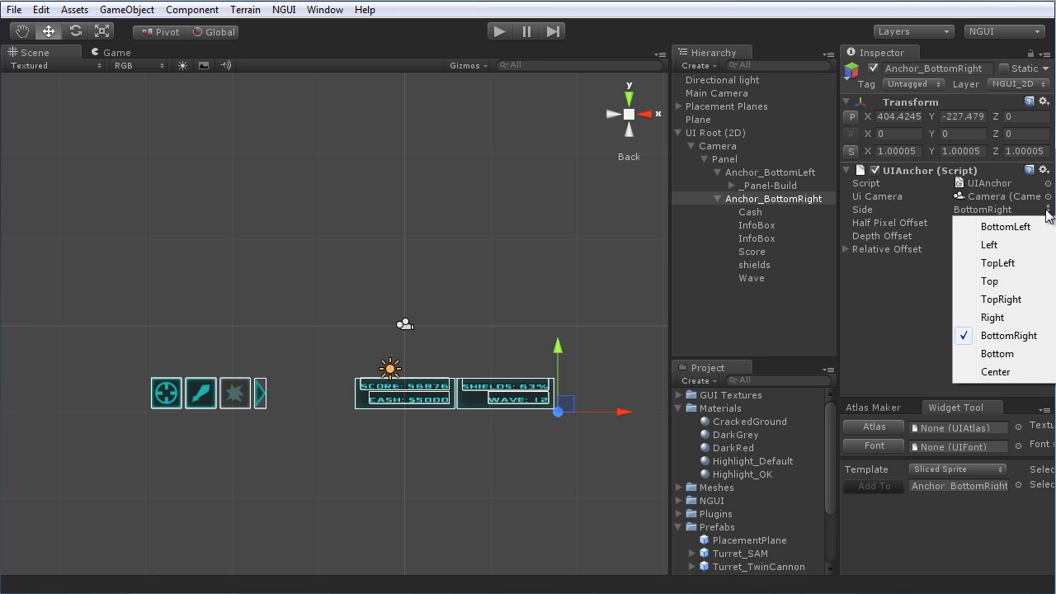
click(1020, 286)
click(1048, 211)
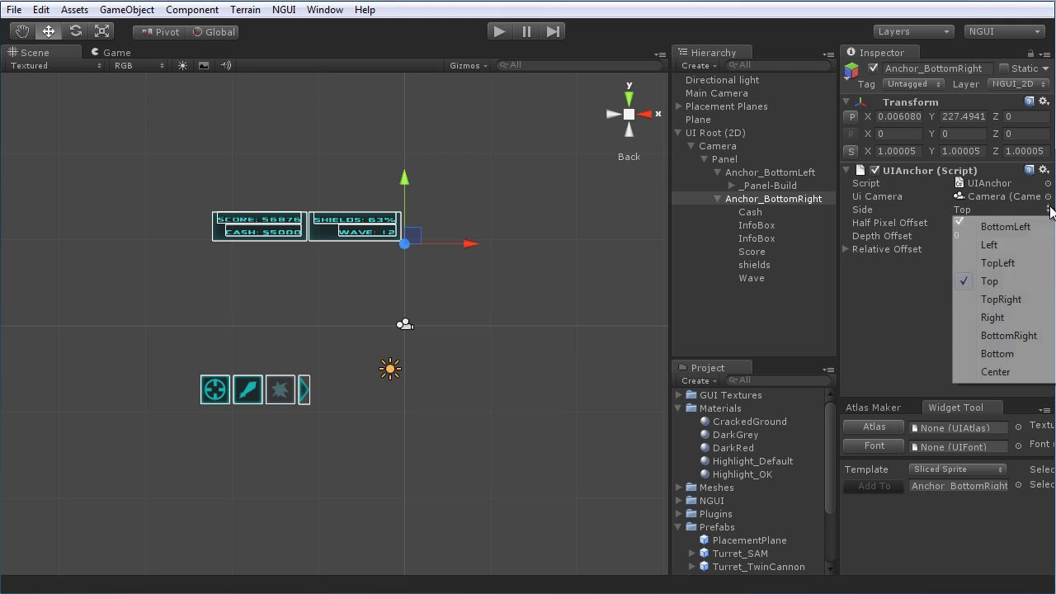
click(1025, 374)
click(1046, 211)
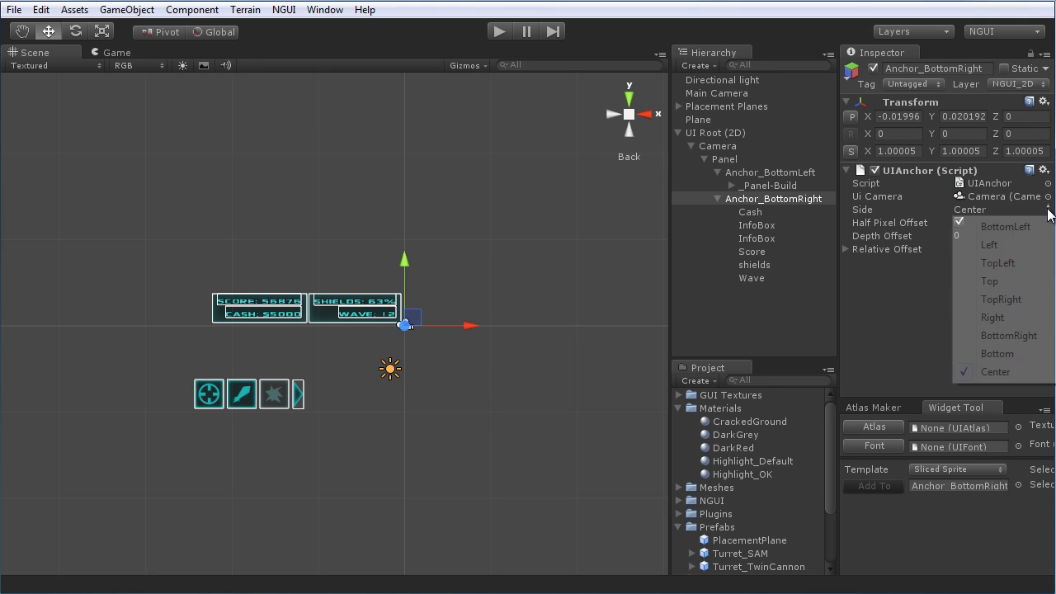
click(1020, 302)
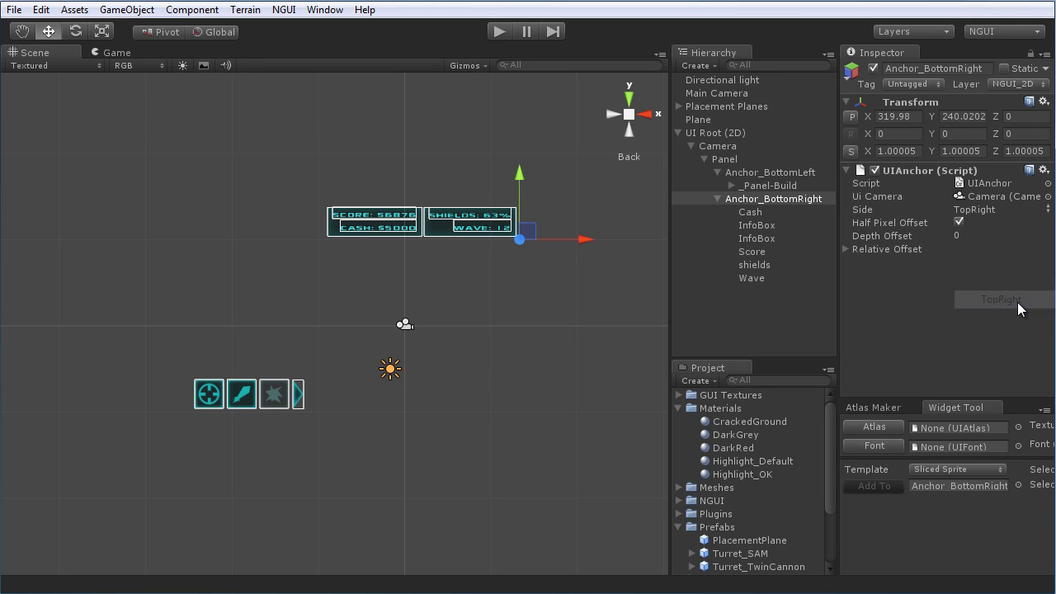
click(1049, 212)
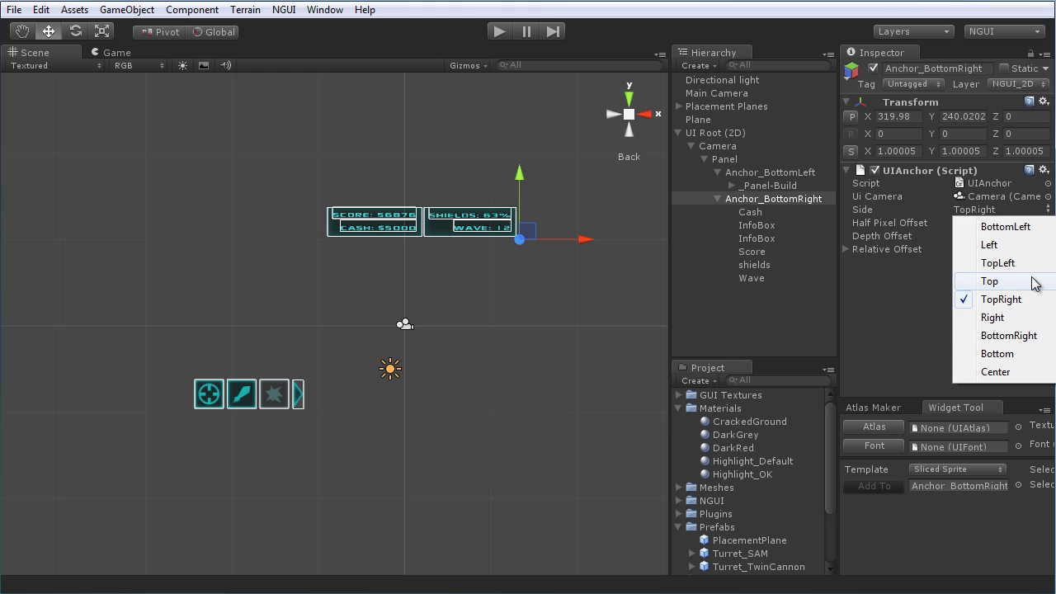
click(1028, 336)
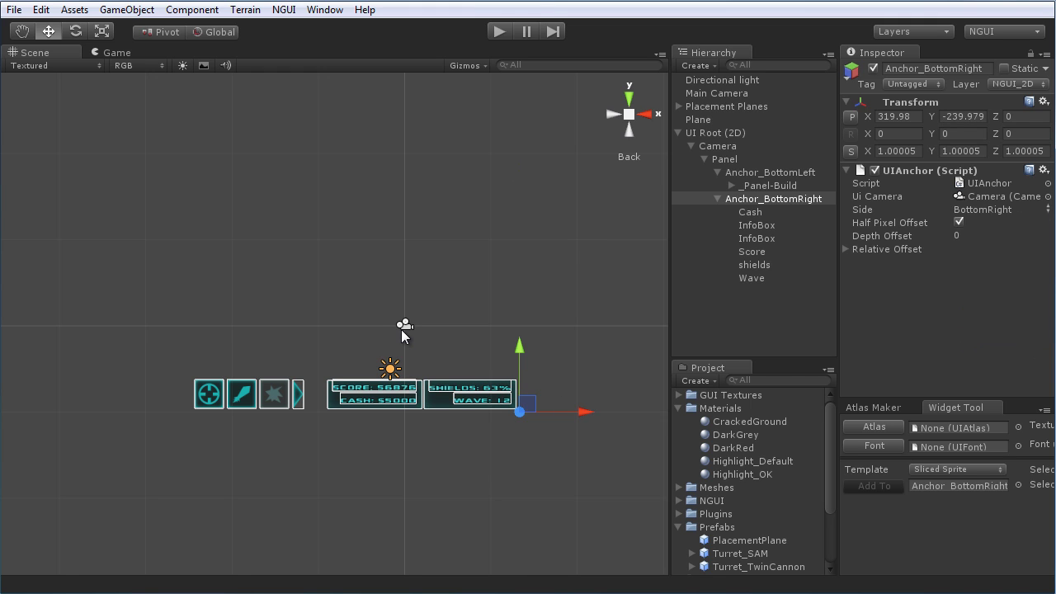
scroll(407, 310, up, 3)
scroll(410, 307, up, 2)
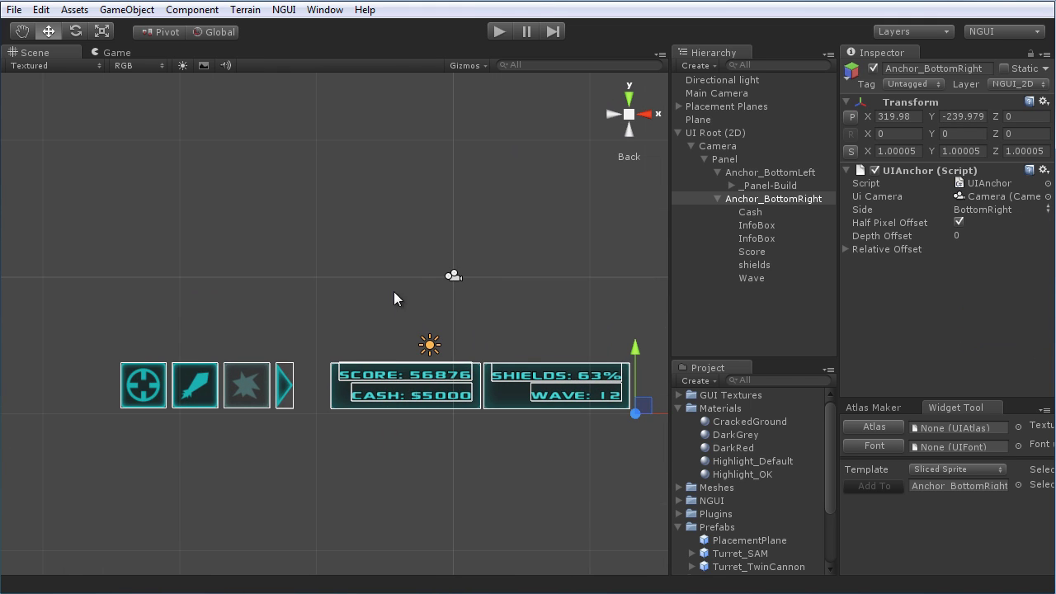
Step: Examine the Cash and Score labels inside the first info box in a closer Scene view
scroll(470, 388, up, 3)
scroll(470, 394, up, 1)
scroll(370, 339, up, 3)
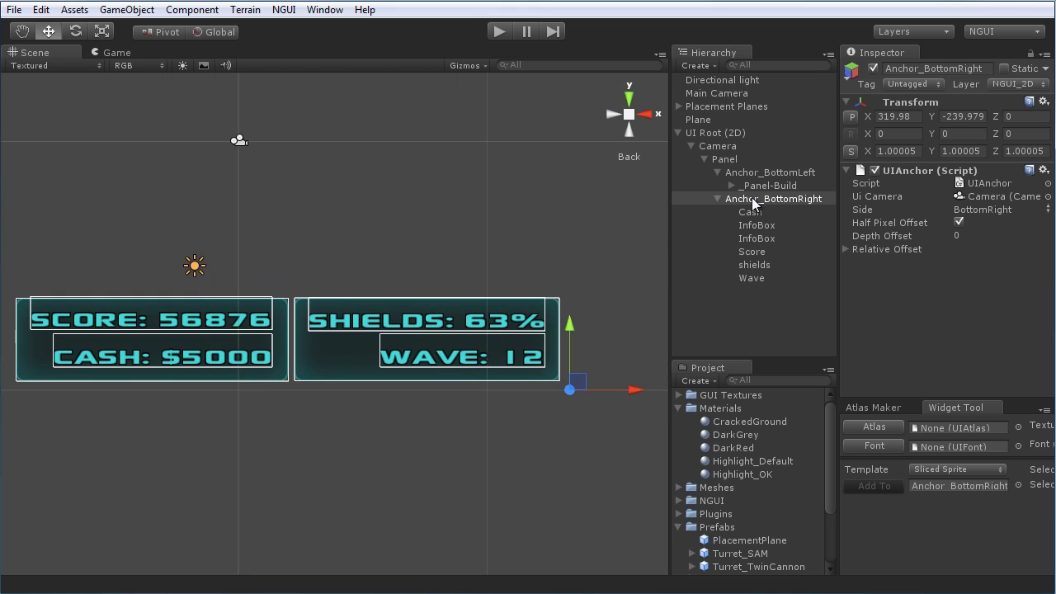
click(771, 212)
click(770, 252)
click(771, 212)
middle_drag(132, 307, 347, 305)
click(347, 307)
click(345, 355)
click(767, 252)
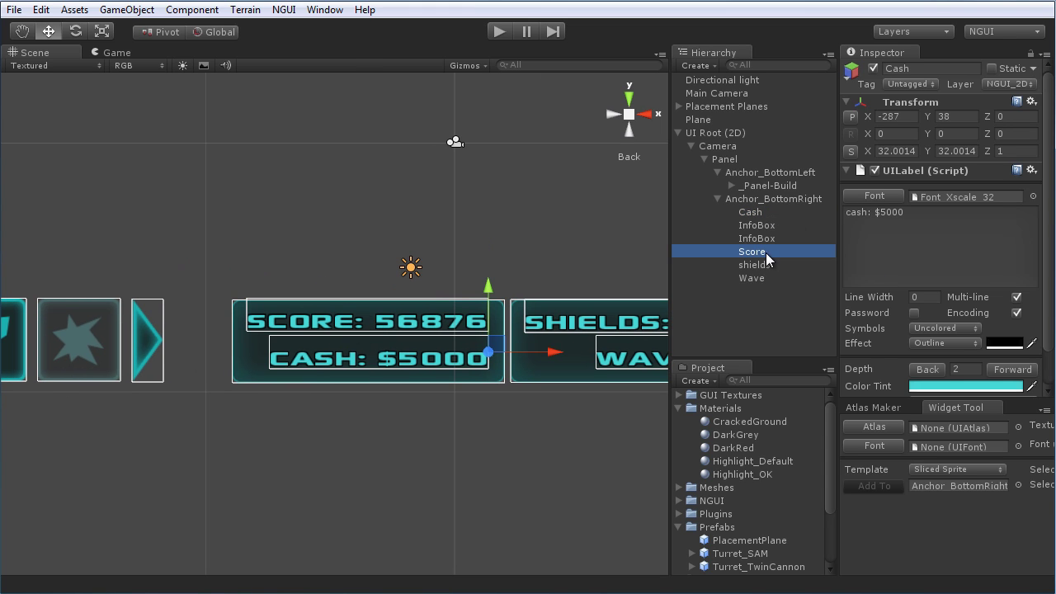
Step: Examine the shields and Wave labels inside the second info box
click(769, 265)
click(768, 278)
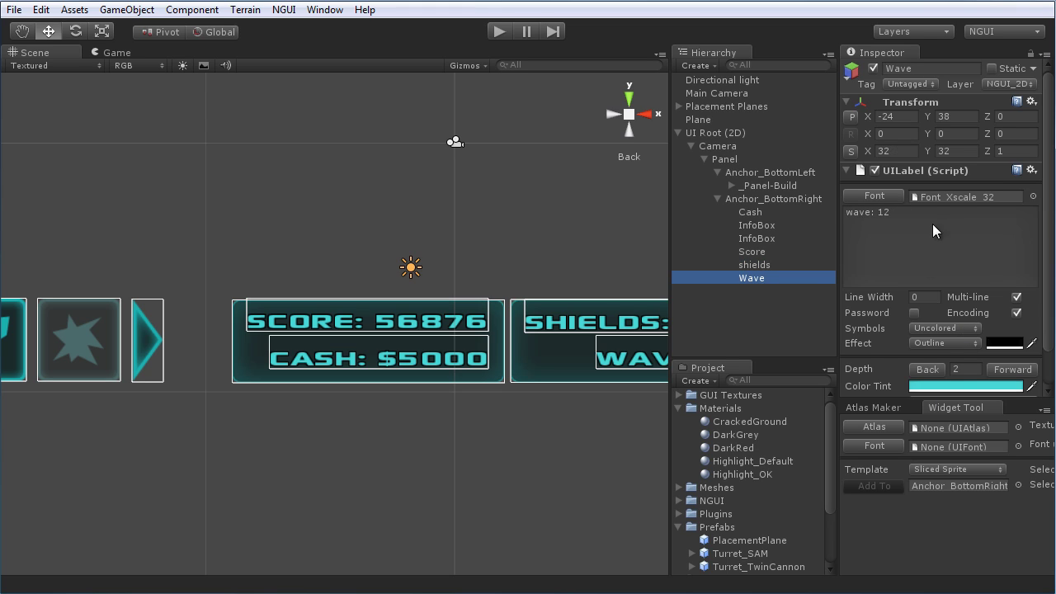
middle_drag(499, 341, 347, 344)
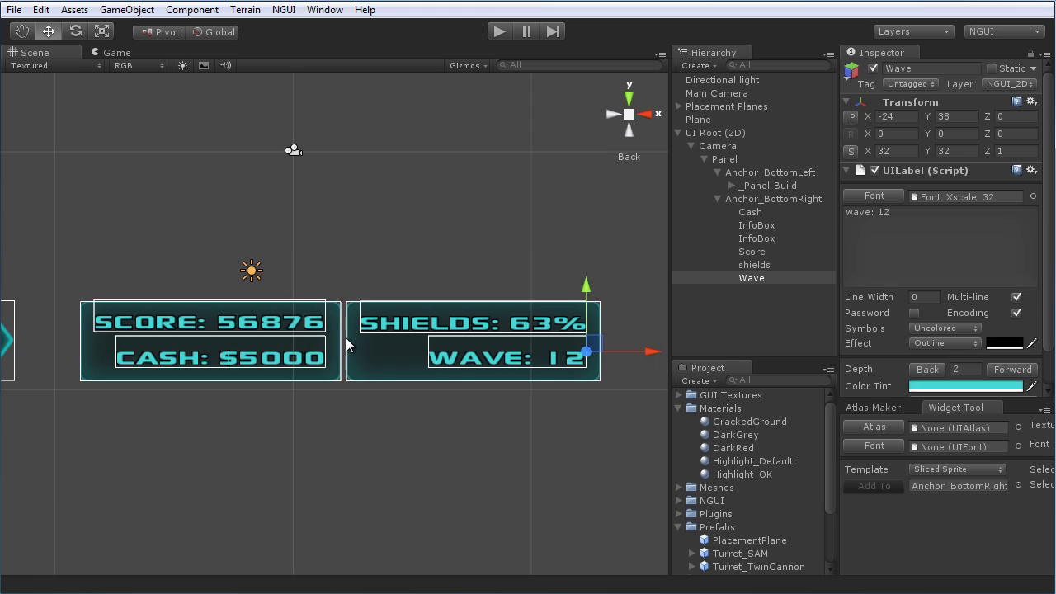
click(505, 325)
click(501, 358)
middle_drag(413, 386, 462, 399)
middle_drag(319, 367, 316, 365)
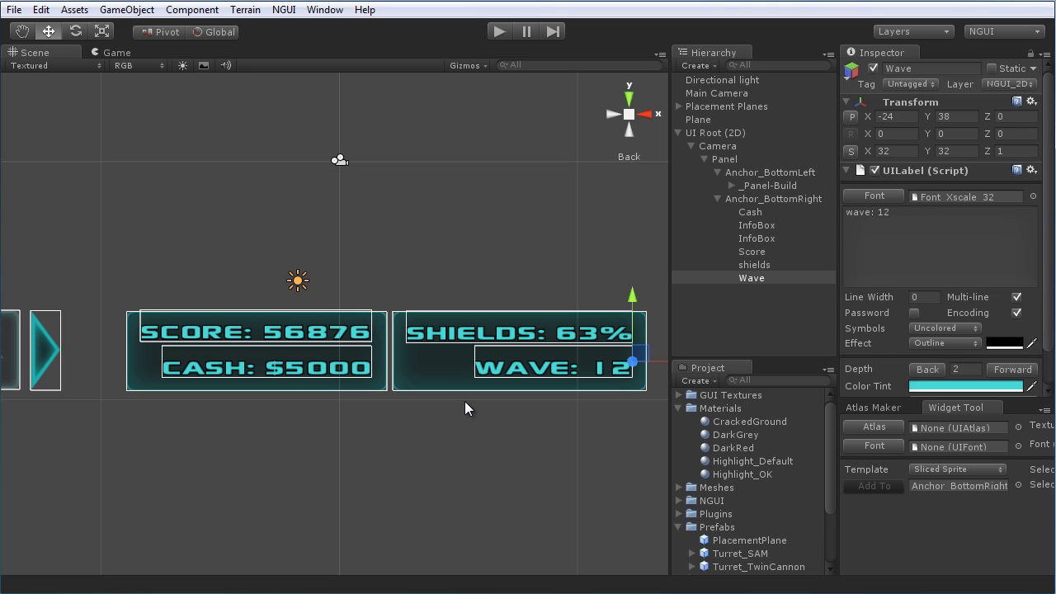
click(514, 334)
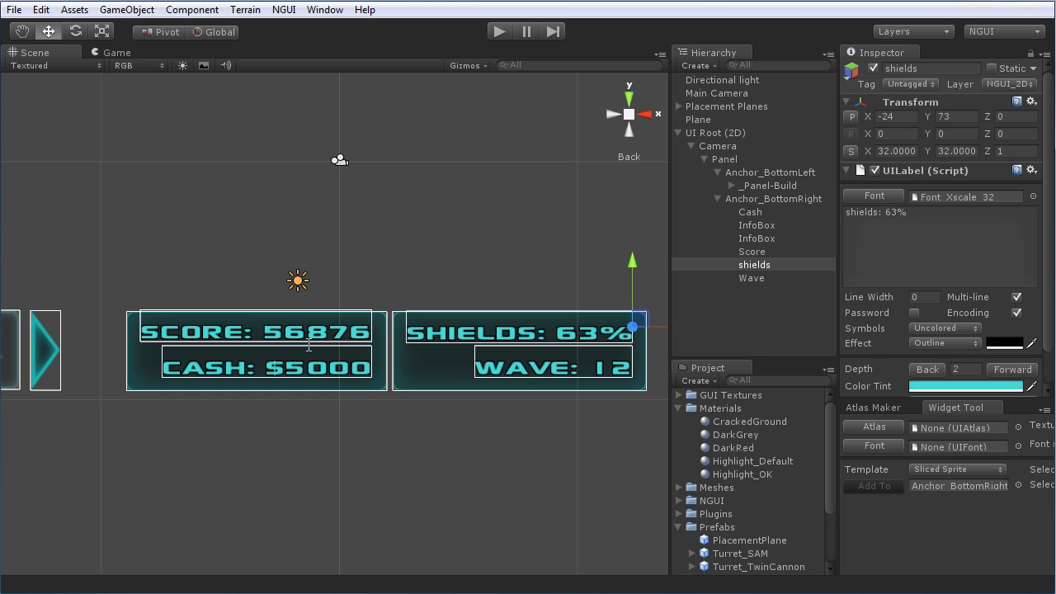
Step: Compare the depth settings of the second InfoBox sprite and the Score label
click(770, 228)
click(770, 235)
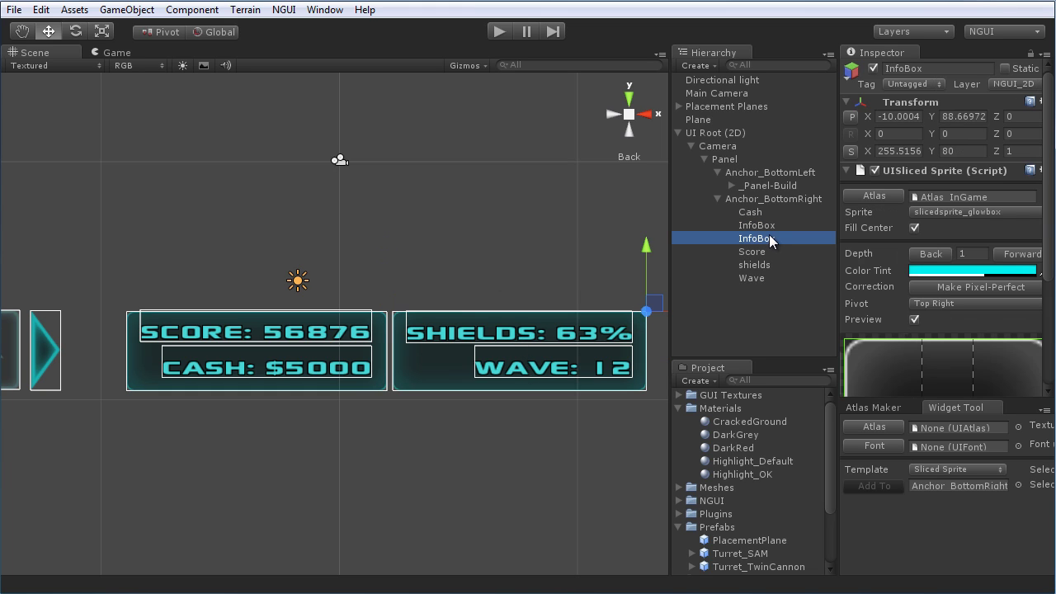
click(757, 252)
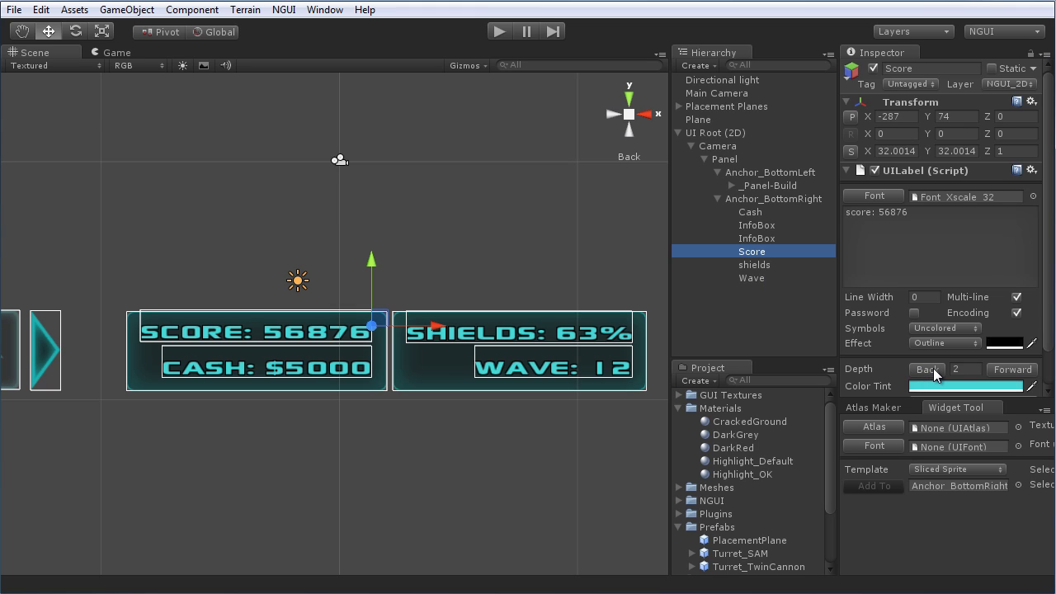
click(759, 239)
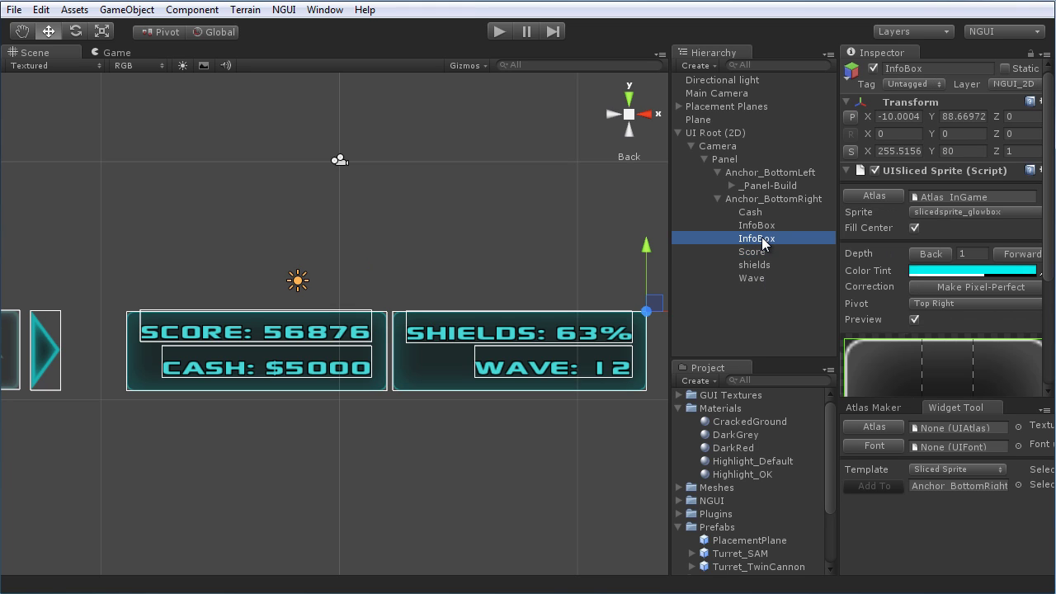
Step: Try bringing the second InfoBox sprite forward two depth levels, and restore its depth to 1
click(1035, 256)
click(1035, 256)
click(947, 251)
click(938, 253)
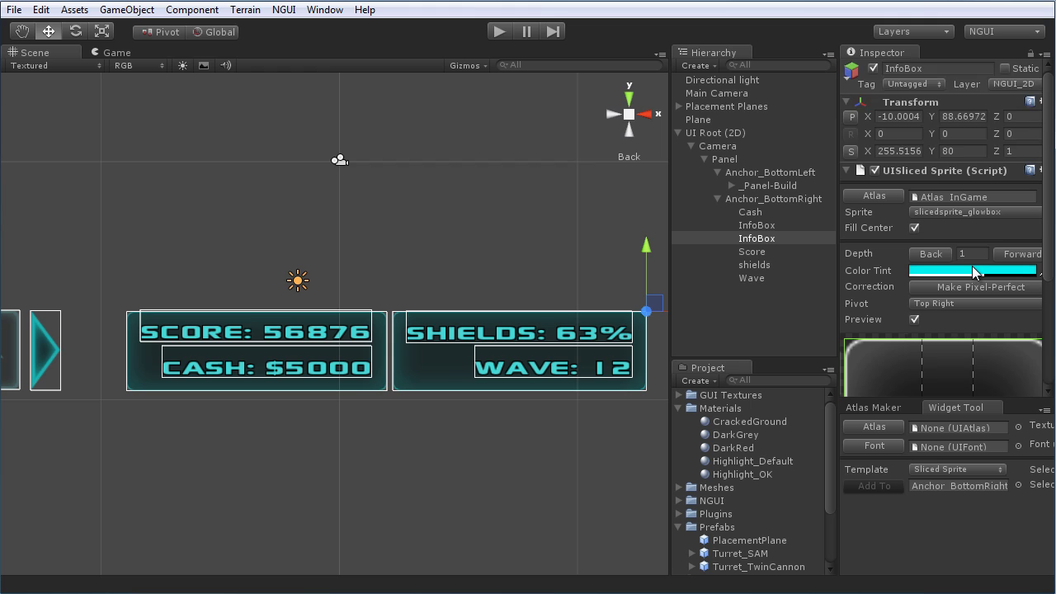
Step: Examine the second InfoBox's sliced sprite preview and its settings
scroll(978, 272, down, 3)
scroll(965, 272, down, 2)
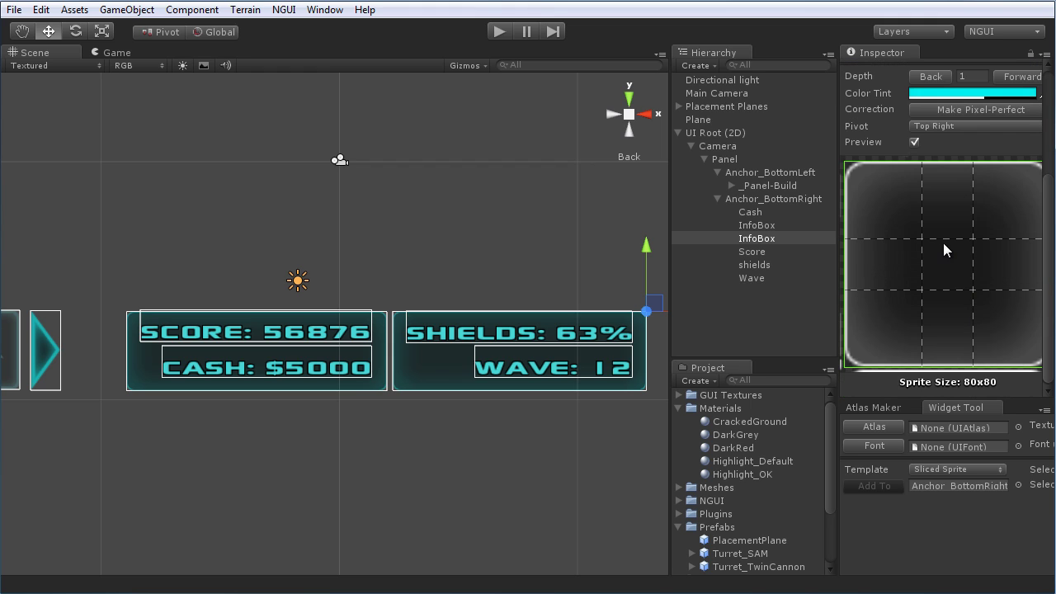
scroll(957, 272, up, 5)
scroll(317, 261, down, 3)
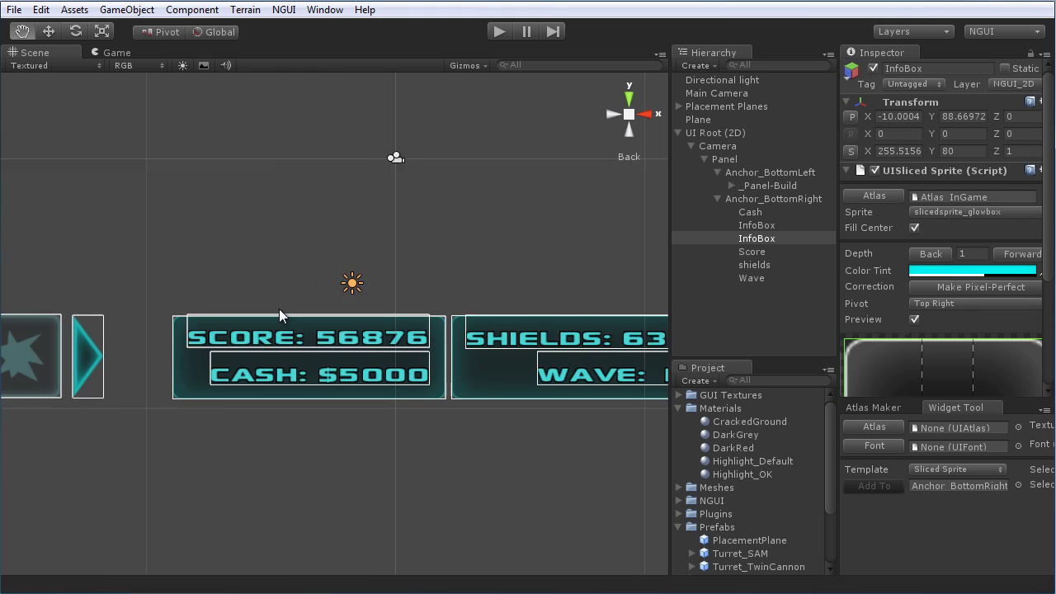
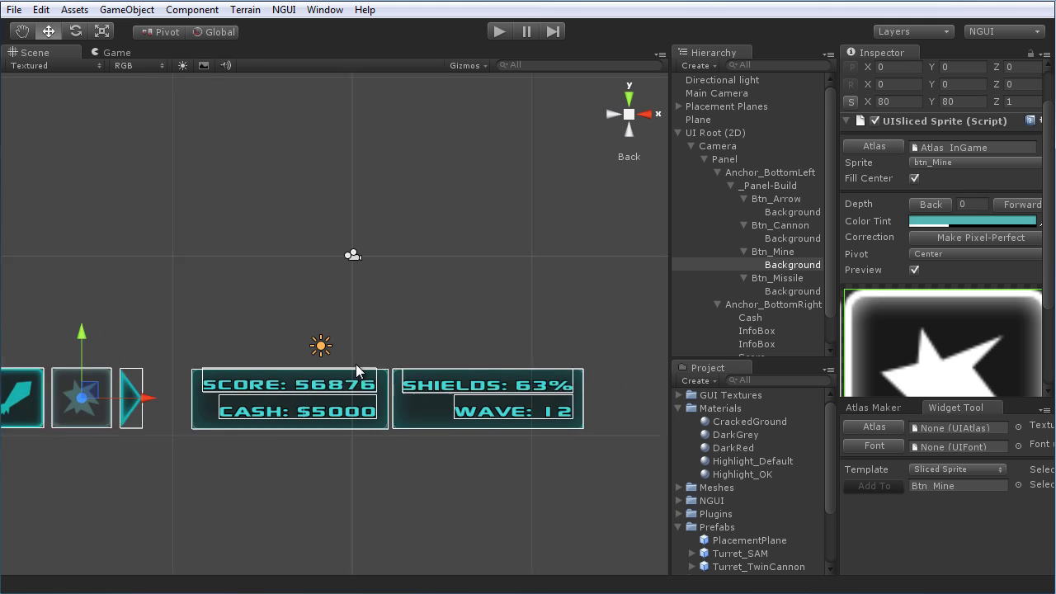
Step: Dock the Game view below the Scene view and enlarge it to about half the height
scroll(320, 371, up, 1)
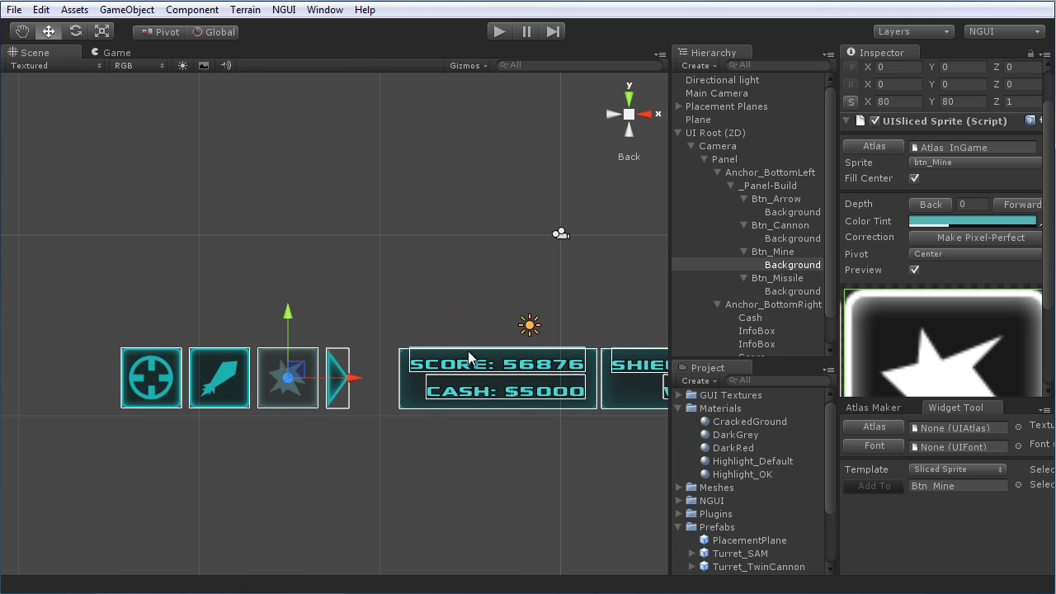
middle_drag(540, 276, 489, 312)
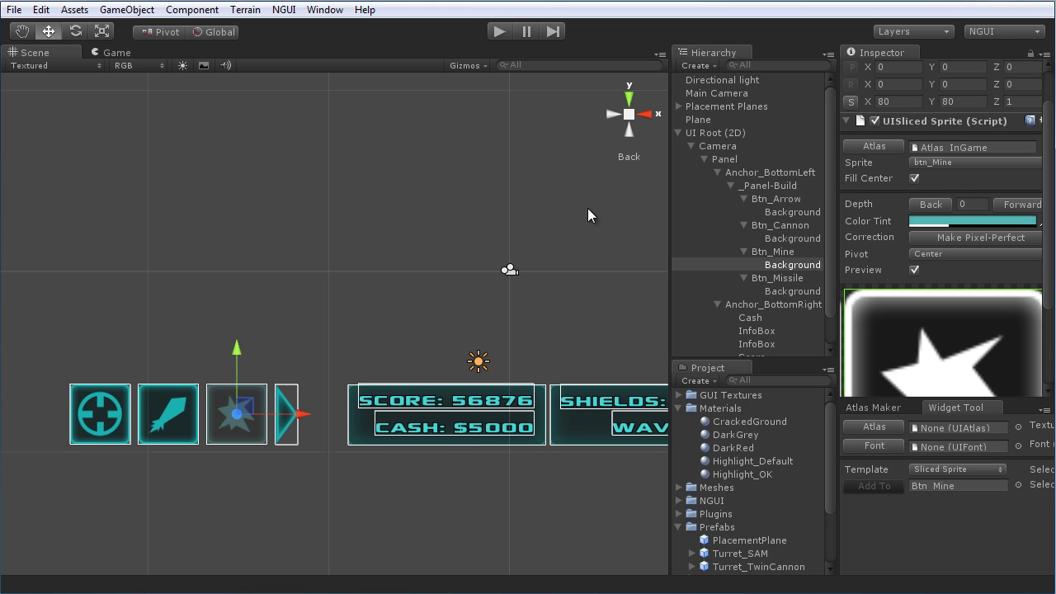
scroll(356, 293, down, 3)
scroll(360, 292, down, 1)
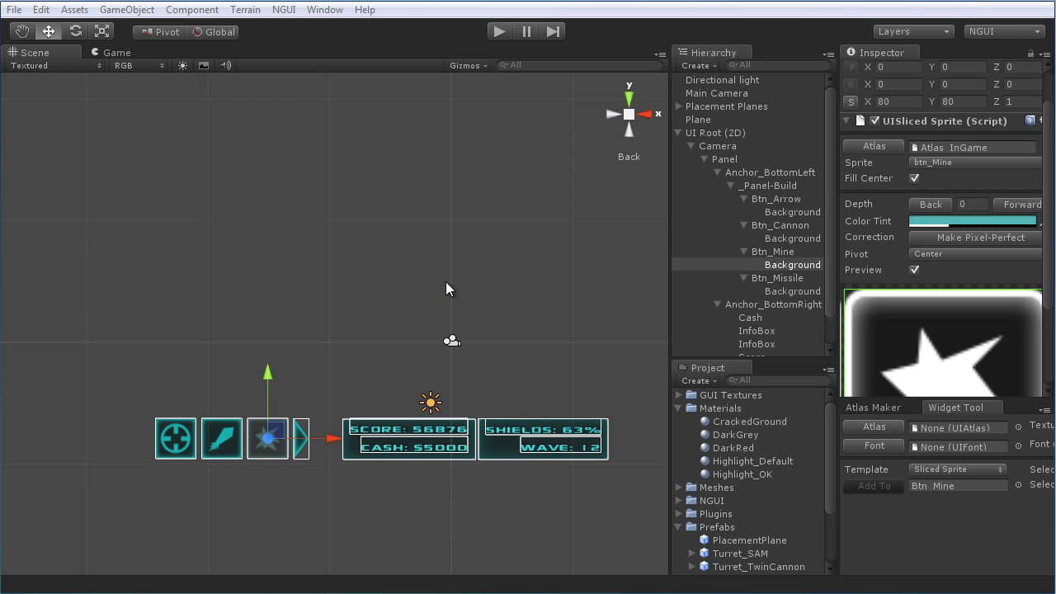
middle_drag(446, 281, 404, 299)
middle_drag(320, 273, 296, 290)
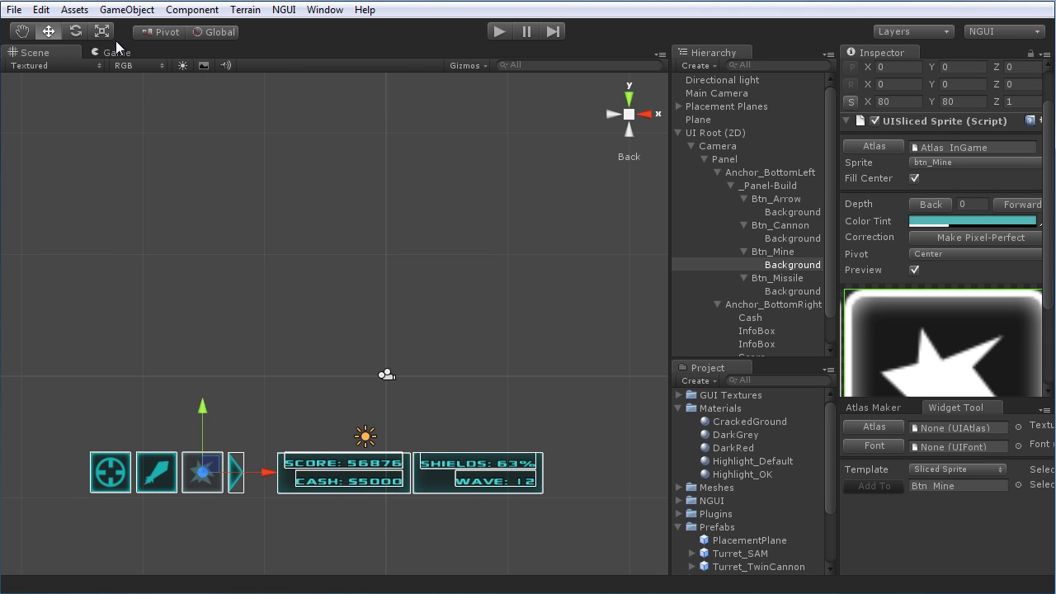
drag(120, 53, 233, 515)
drag(325, 366, 315, 275)
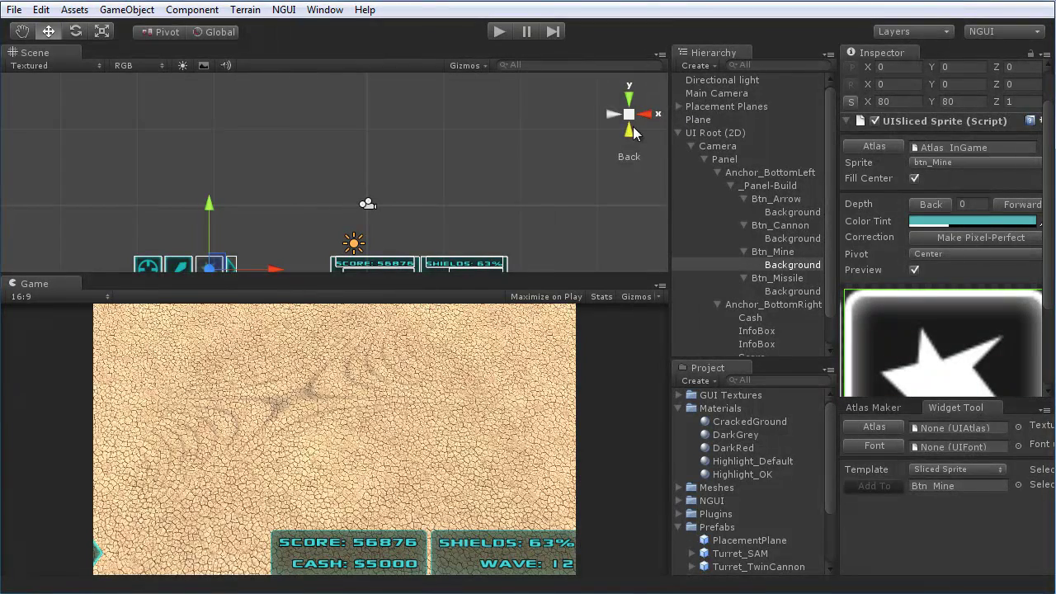
Step: Set the Game view's aspect ratio to Free Aspect, with the build panel and info boxes framed in the Scene view
middle_drag(359, 234, 384, 140)
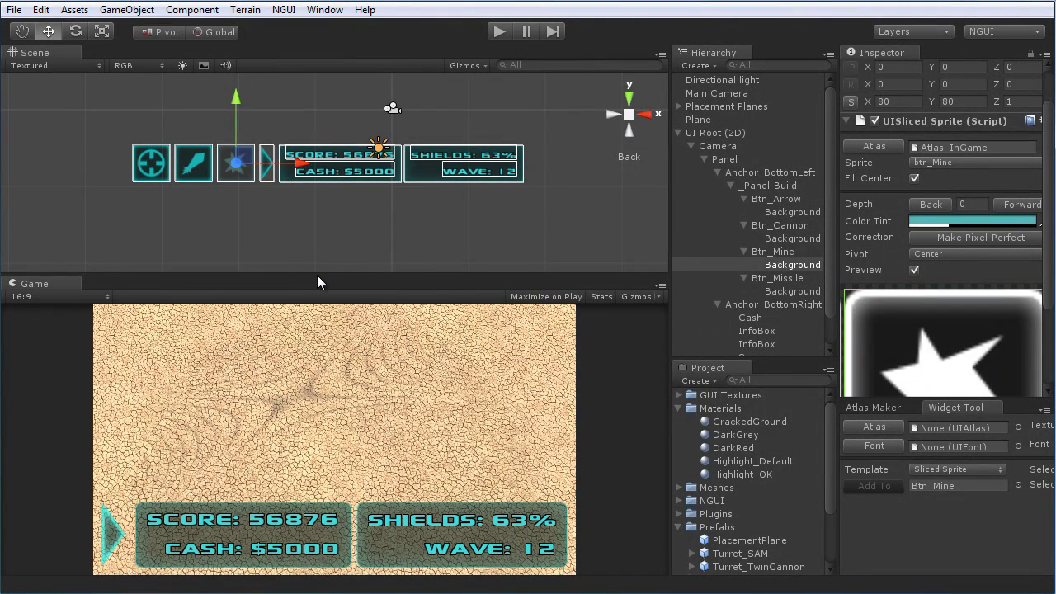
scroll(318, 204, up, 2)
click(37, 297)
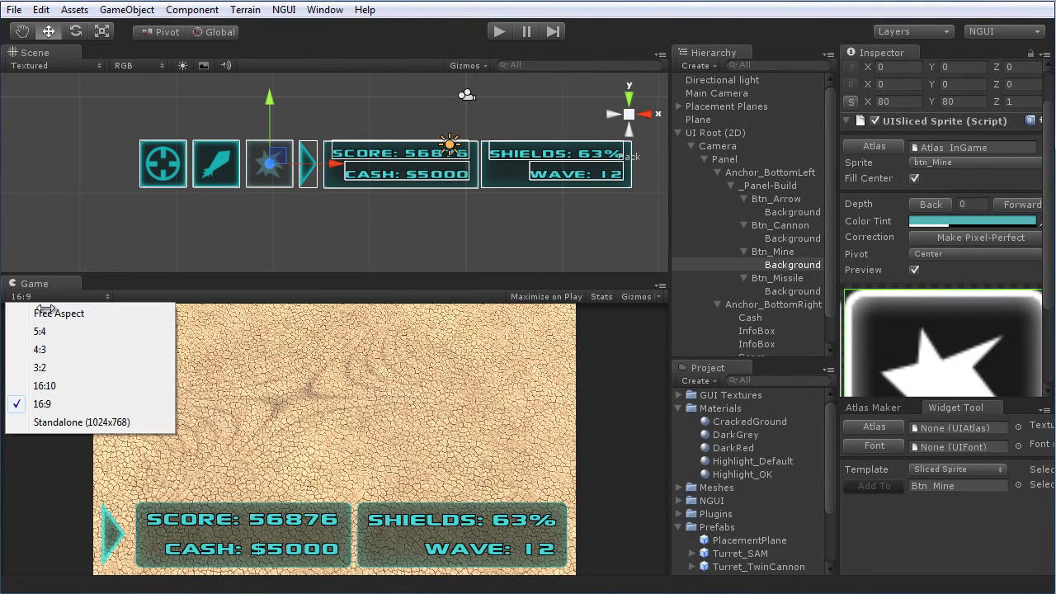
click(50, 314)
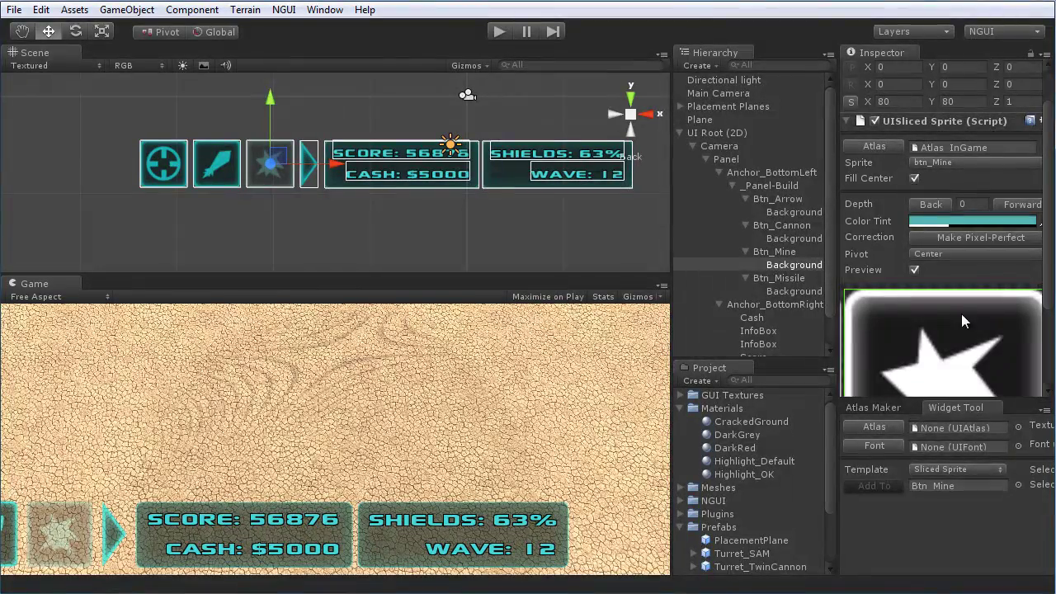
Step: Make the Game view taller and compare the placement of the build panel and info boxes in the Scene view
drag(459, 274, 461, 228)
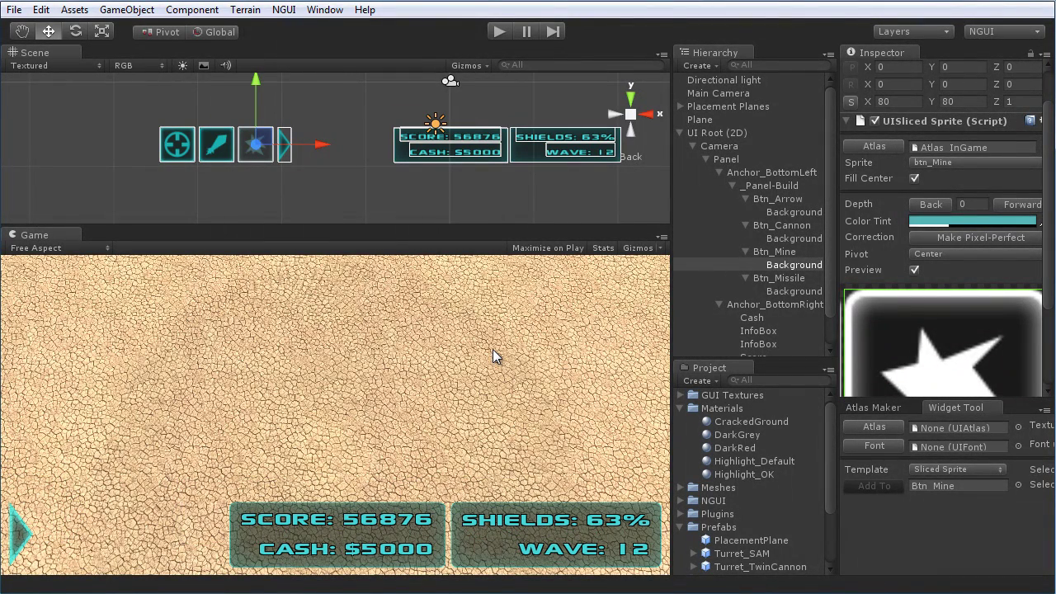
middle_drag(248, 169, 179, 194)
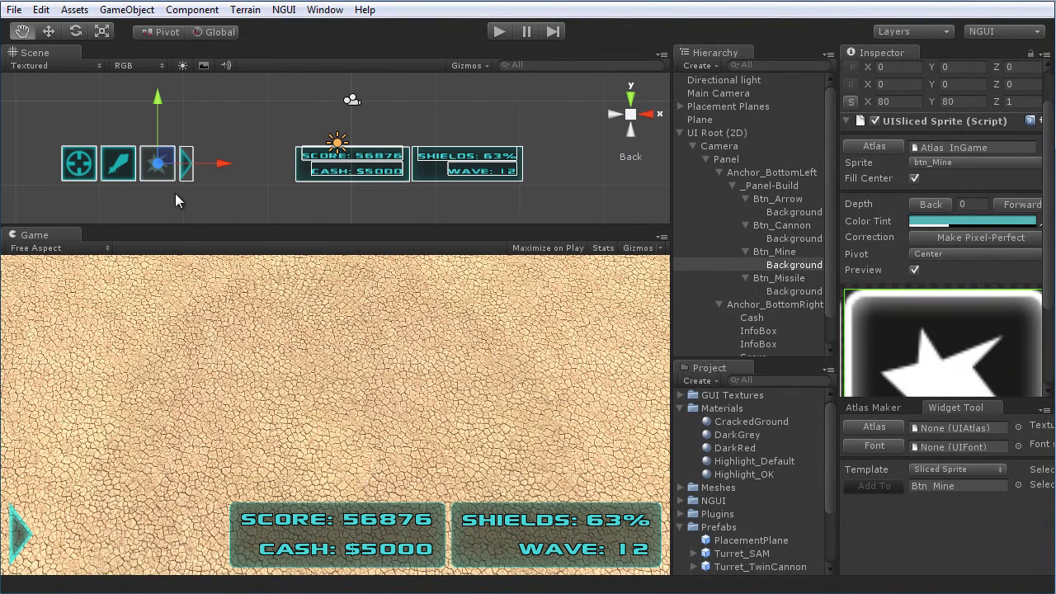
middle_drag(170, 149, 247, 150)
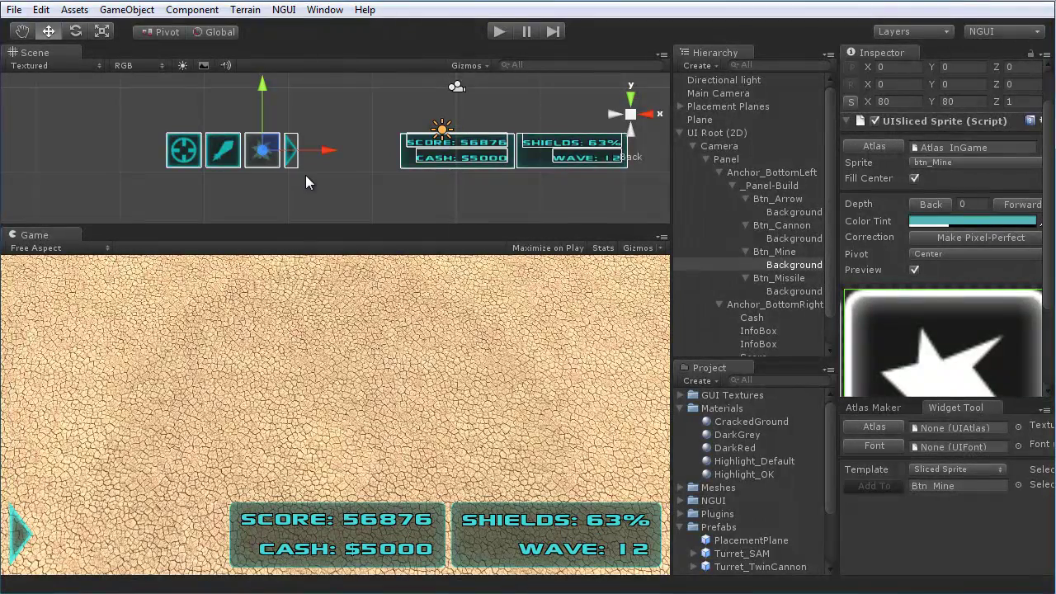
scroll(305, 175, up, 3)
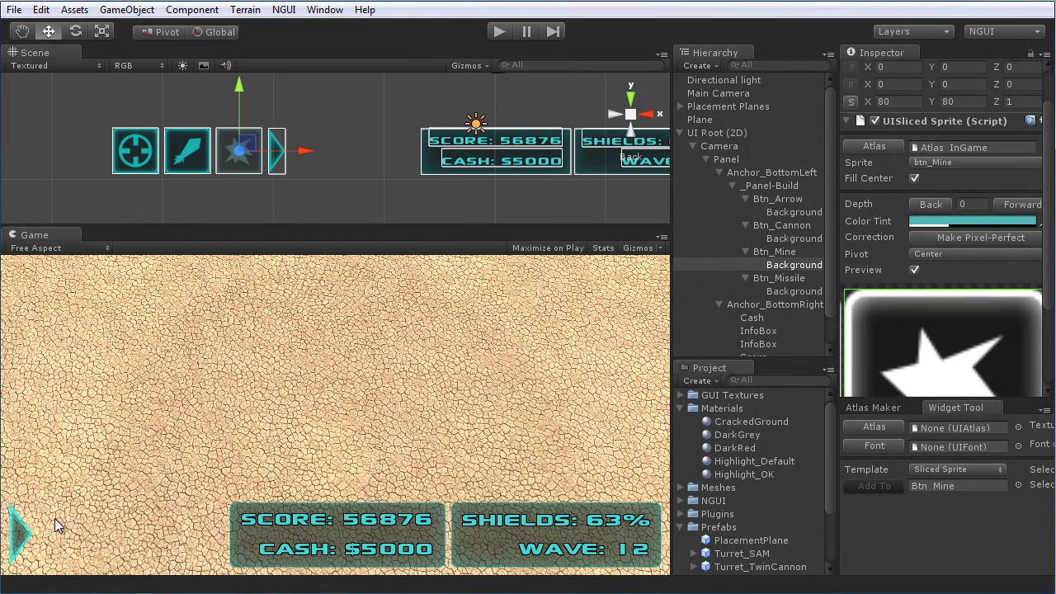
Step: Select _Panel-Build and collapse its Btn_Arrow, Btn_Cannon, Btn_Mine and Btn_Missile objects in the Hierarchy
click(331, 123)
click(772, 186)
click(747, 199)
click(747, 212)
click(746, 226)
click(746, 239)
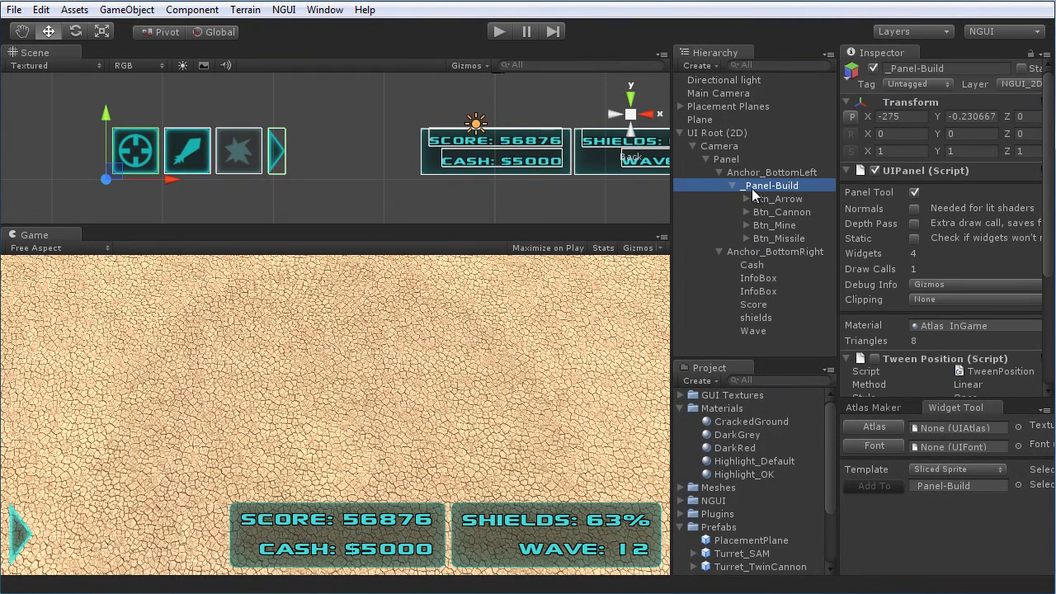
mouse_move(118, 172)
mouse_down()
mouse_move(235, 168)
mouse_move(330, 106)
mouse_move(277, 168)
mouse_move(188, 140)
mouse_move(112, 173)
mouse_up()
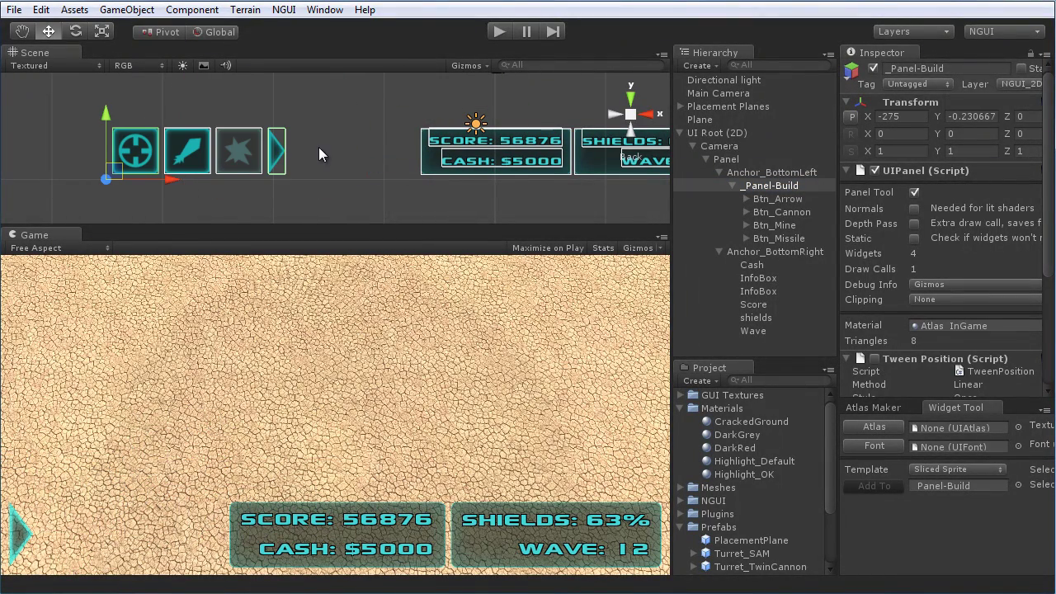
Step: Examine the Cash and Score labels placed directly under Anchor_BottomRight
middle_drag(322, 155, 283, 150)
click(751, 265)
click(753, 304)
click(763, 265)
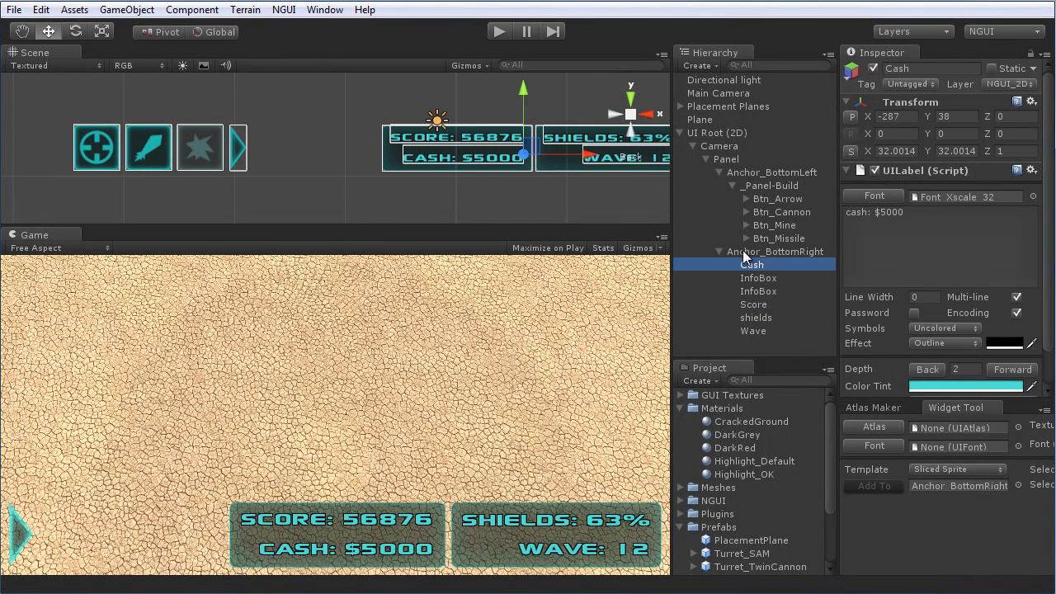
Step: Examine the parent Panel, both corner anchors and _Panel-Build in turn, and frame _Panel-Build in the Scene view
click(725, 159)
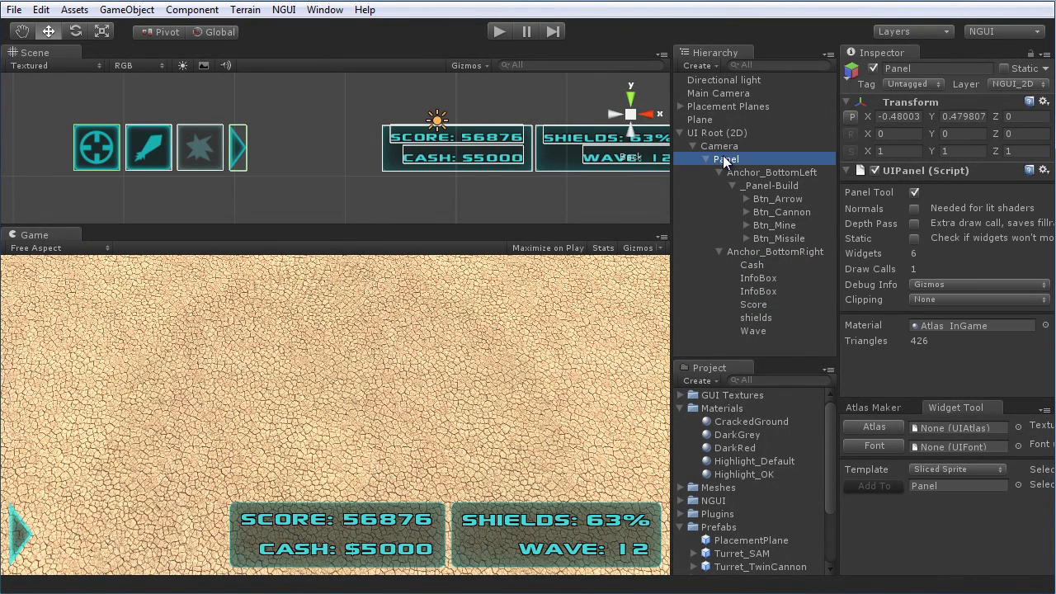
click(745, 172)
click(759, 251)
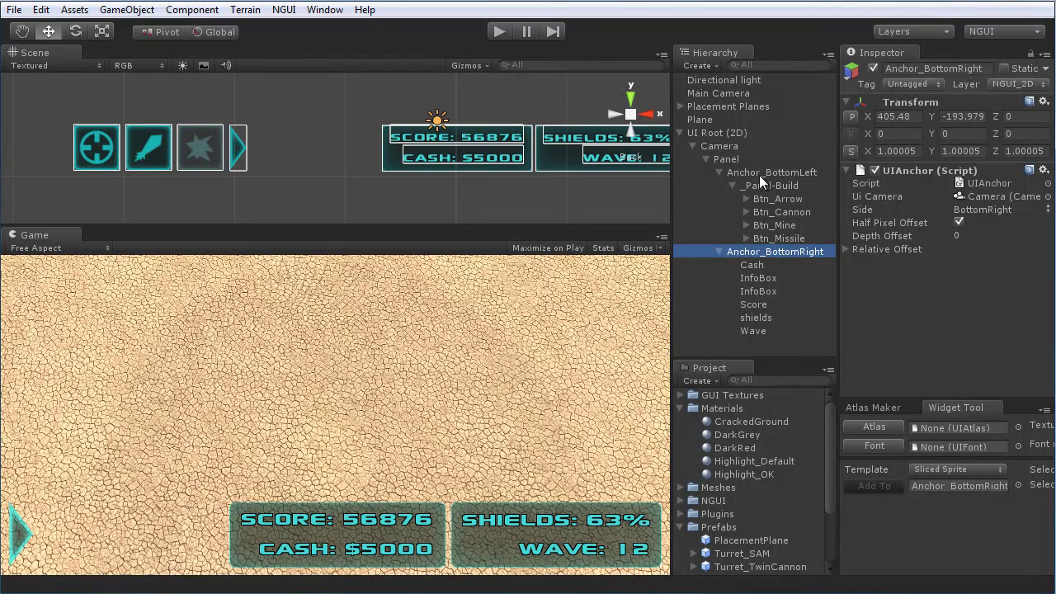
click(767, 174)
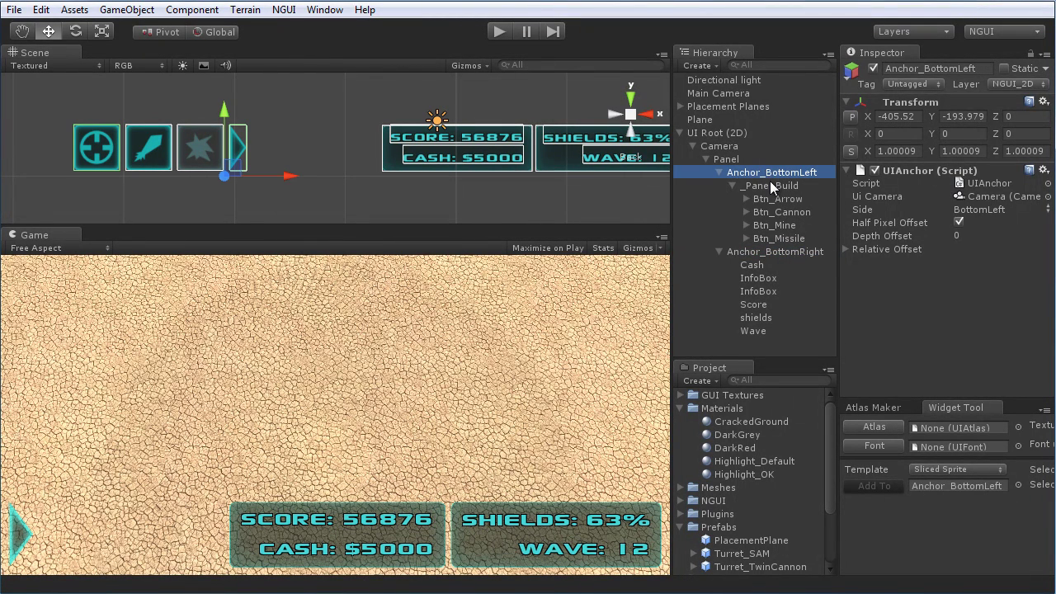
click(772, 187)
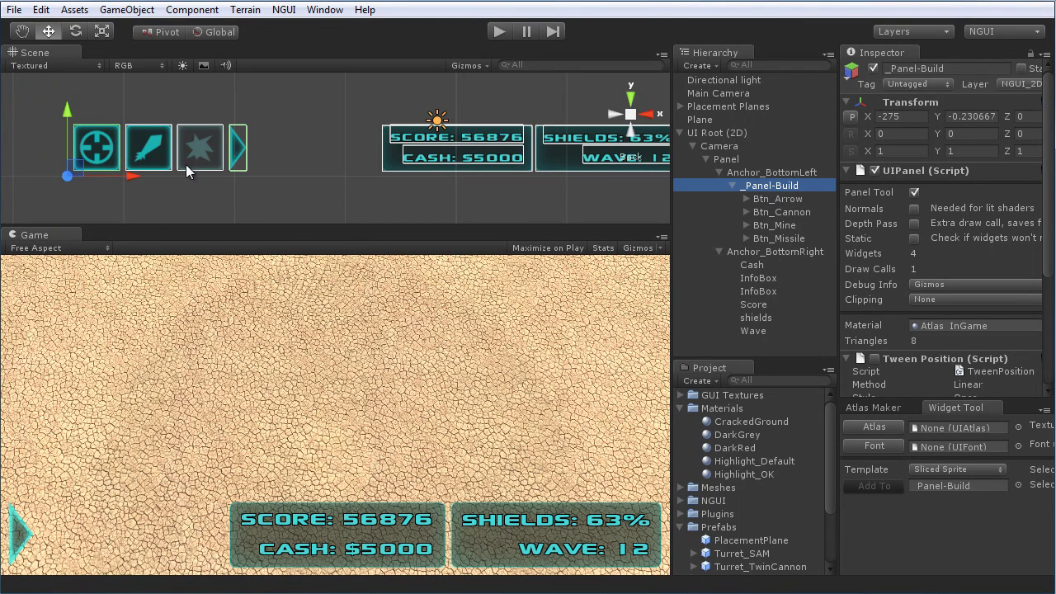
key(f)
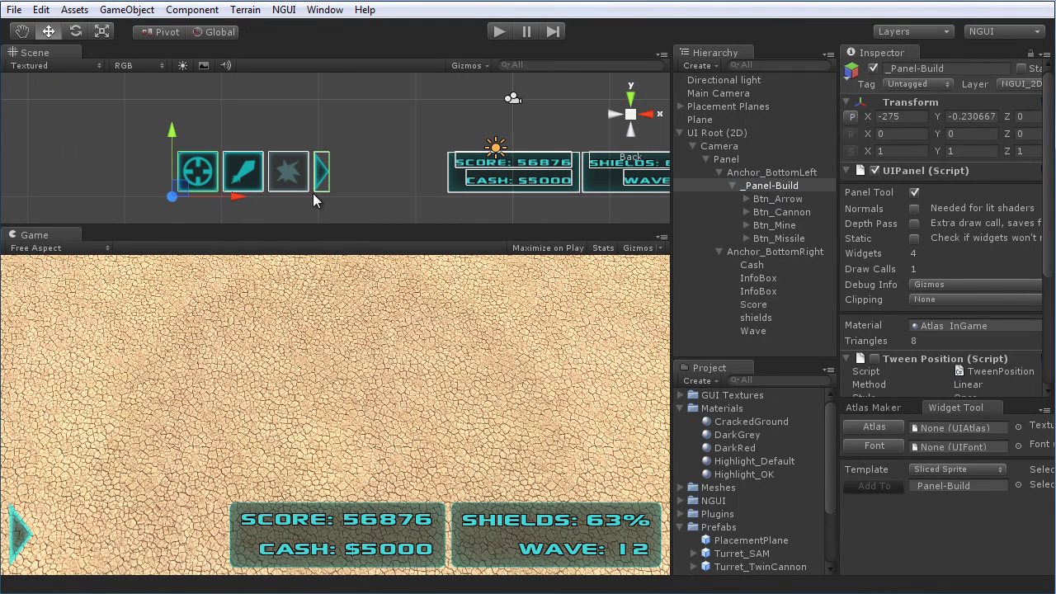
Step: Try moving the whole _Panel-Build group up and to the right in the Scene view, and undo the move
click(733, 186)
click(732, 185)
drag(185, 178, 227, 115)
key(ctrl+z)
Step: Select the Cash label, the second InfoBox and the shields label together under Anchor_BottomRight
click(751, 265)
click(759, 291)
ctrl+click(779, 266)
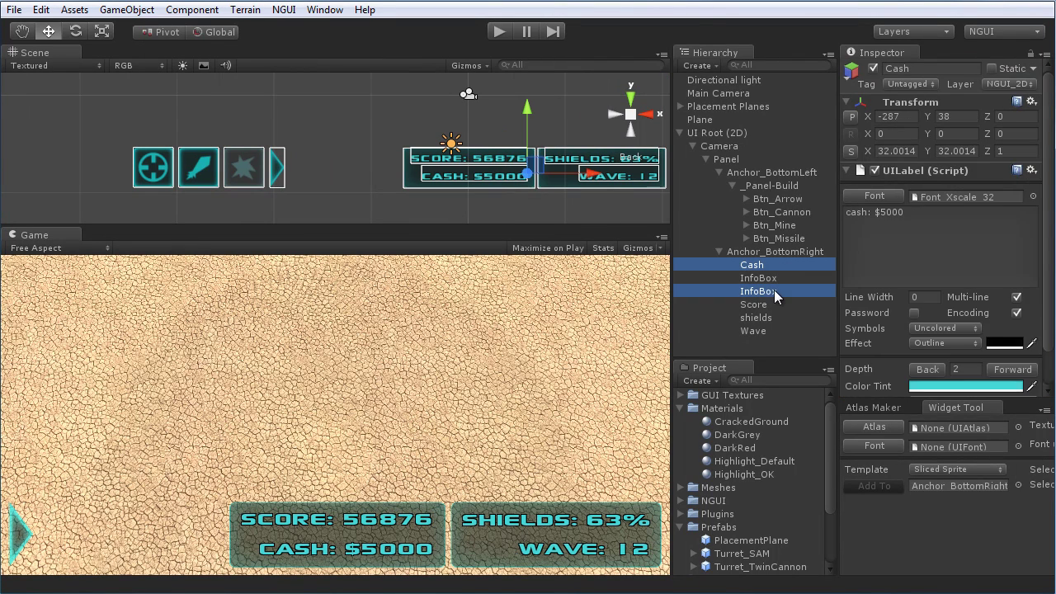
ctrl+click(770, 317)
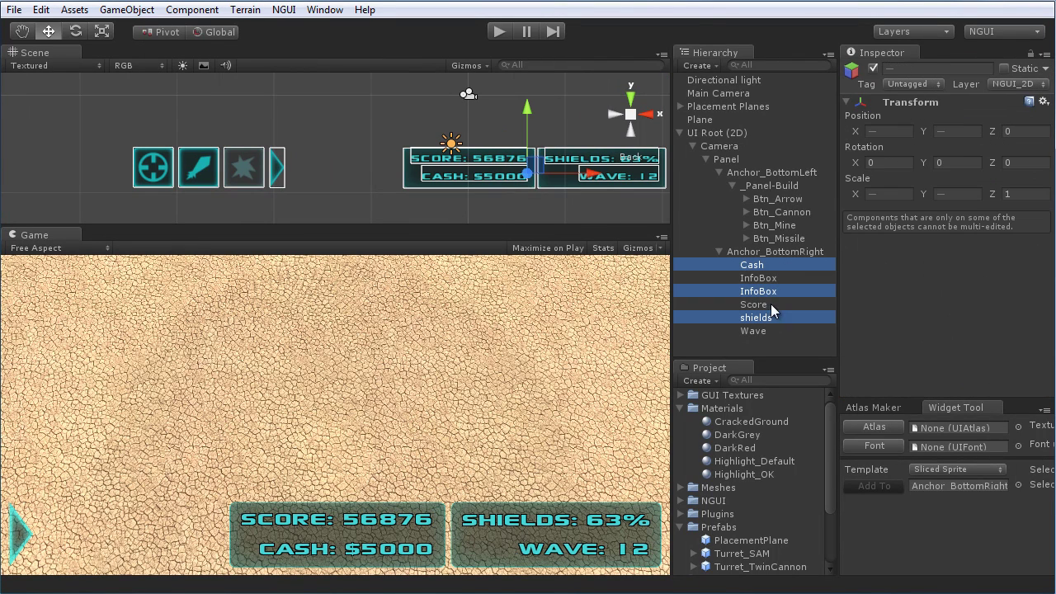
Step: Try moving the whole _Panel-Build group along the X axis in the Scene view, and undo the move
click(792, 186)
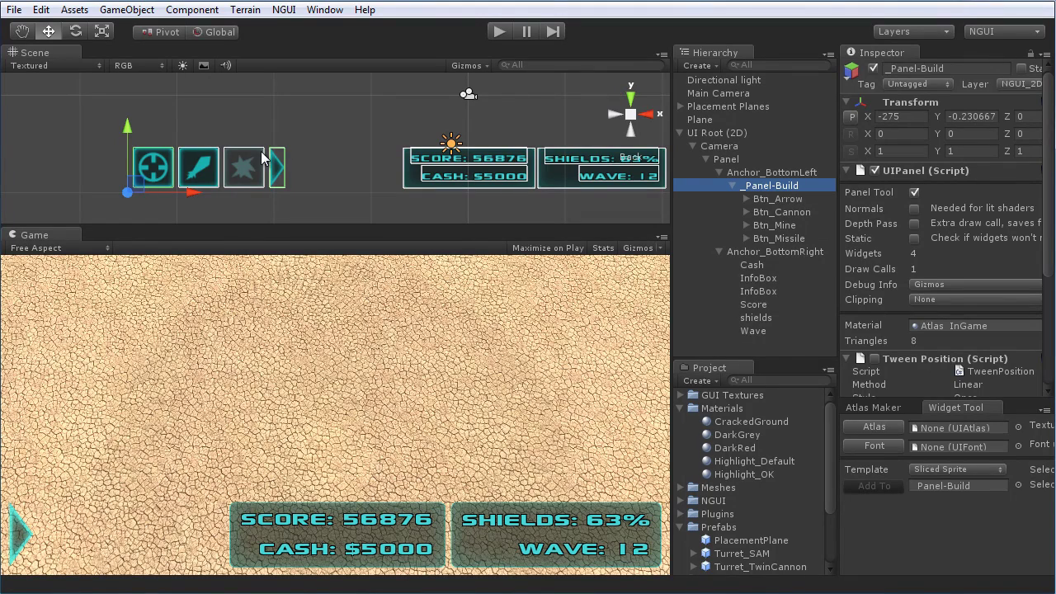
middle_drag(224, 180, 256, 170)
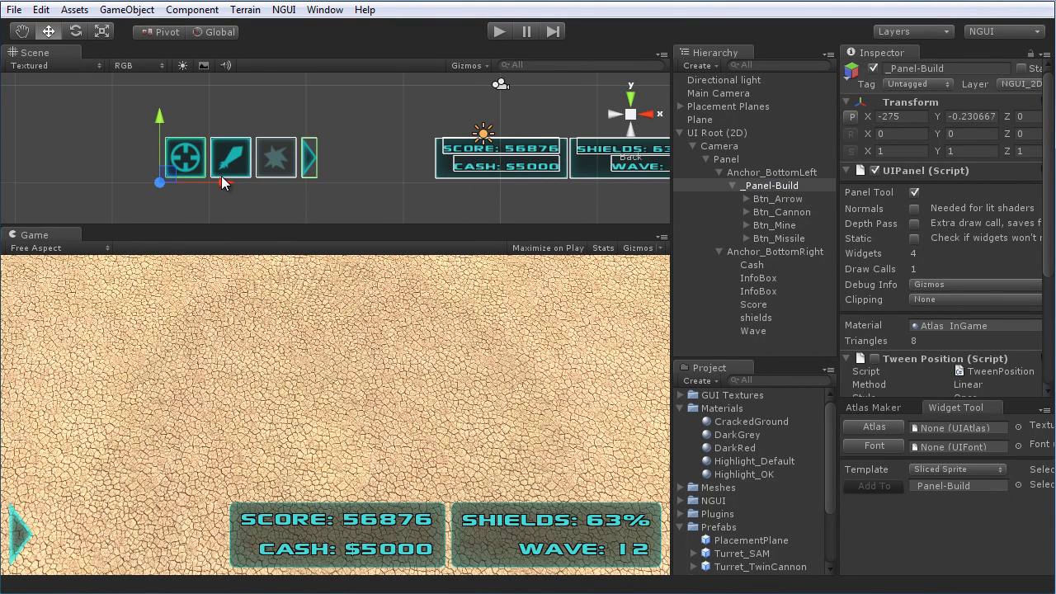
drag(225, 189, 244, 197)
drag(230, 189, 376, 198)
key(ctrl+z)
key(ctrl+z)
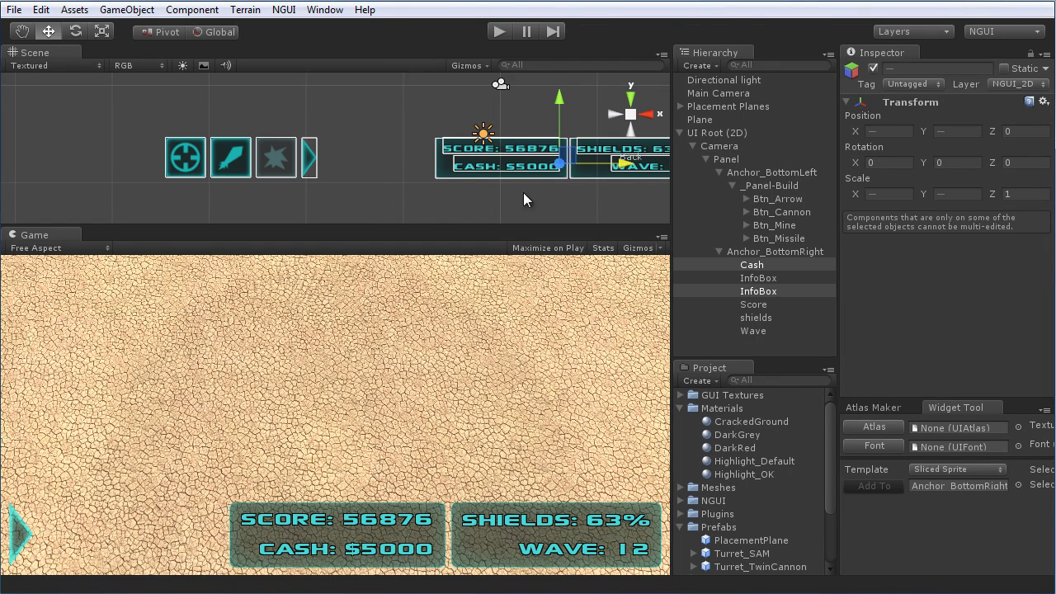
Step: Select _Panel-Build and enlarge the Inspector area above the Widget Tool to show its Tween Position component
click(772, 185)
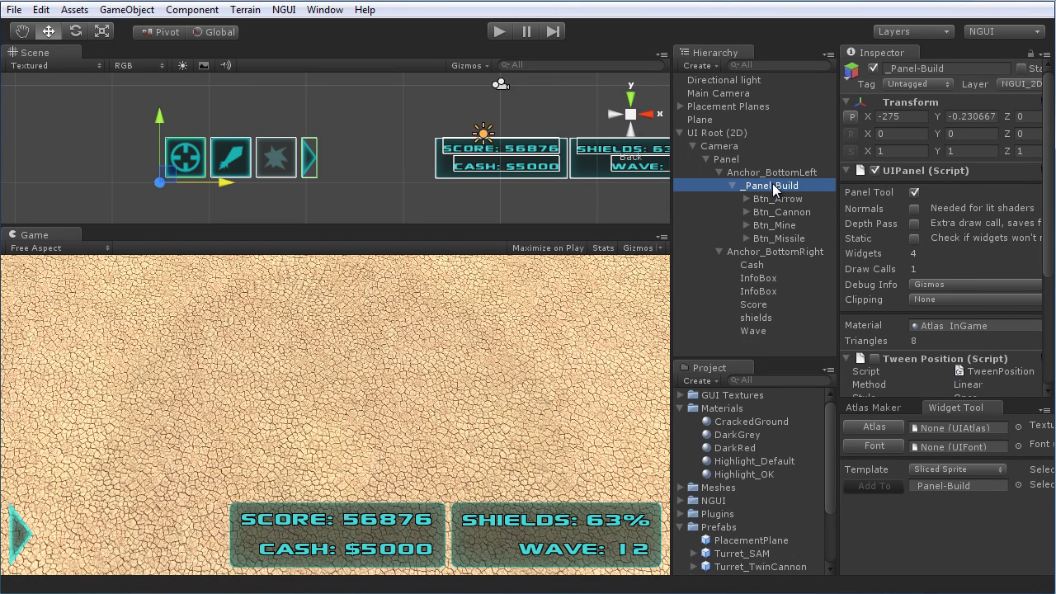
drag(1049, 243, 1048, 271)
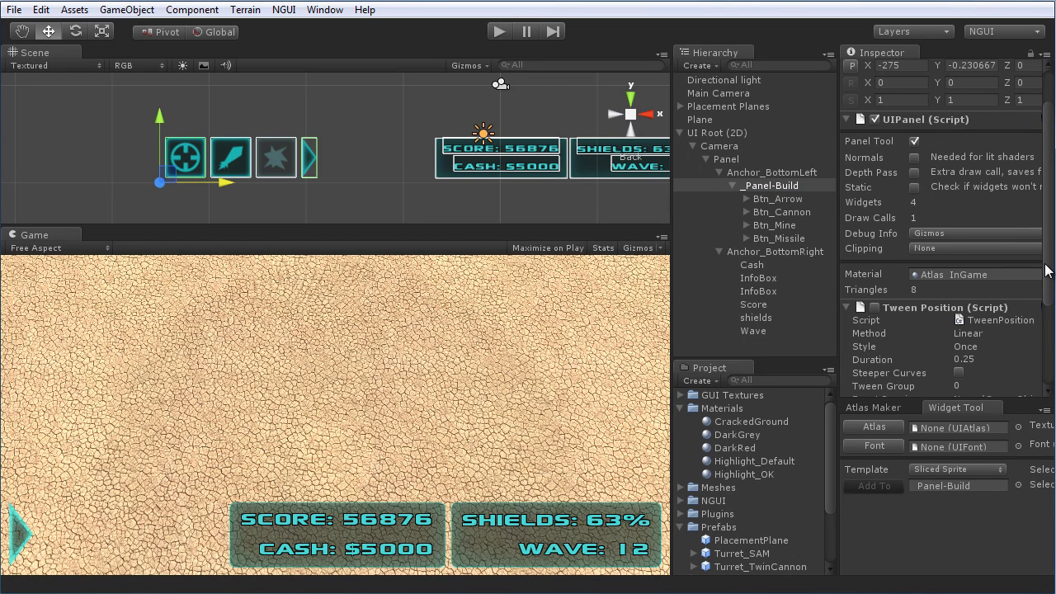
drag(1029, 401, 1029, 537)
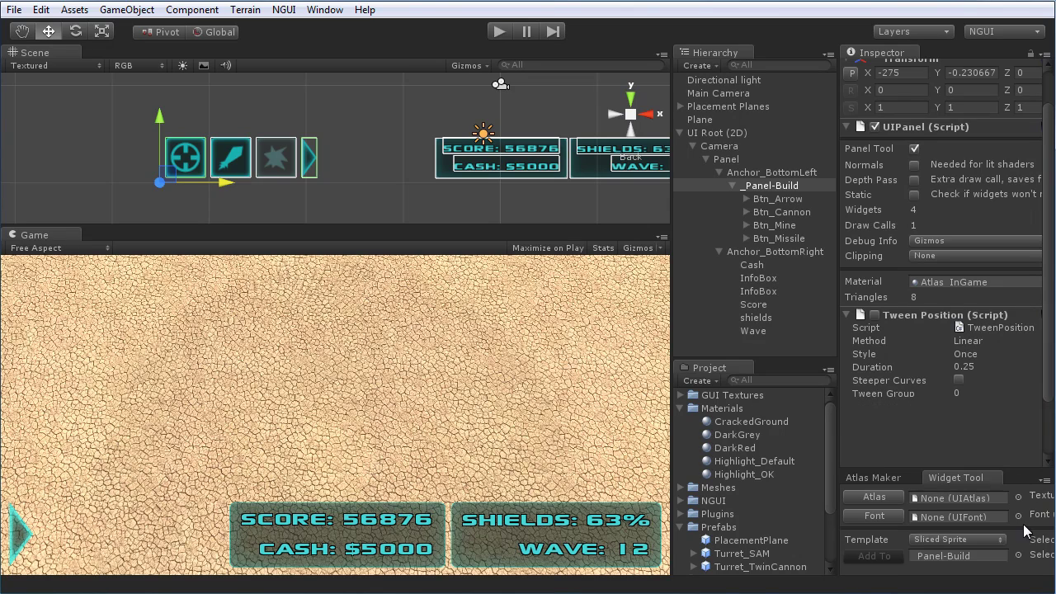
Step: Play the scene, slide the build panel open and closed several times with its arrow, and stop playing
click(498, 31)
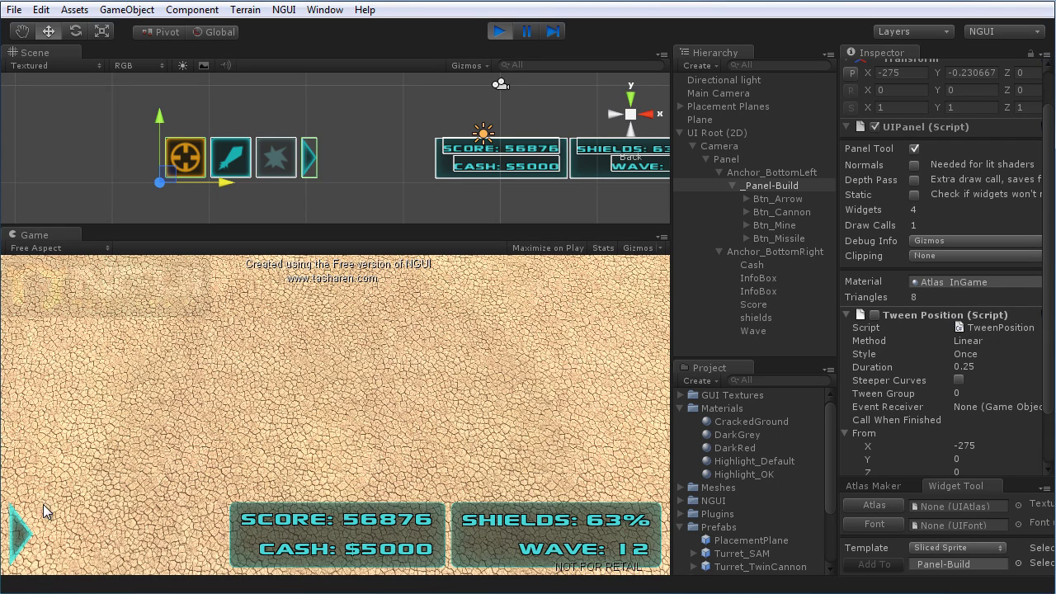
click(25, 540)
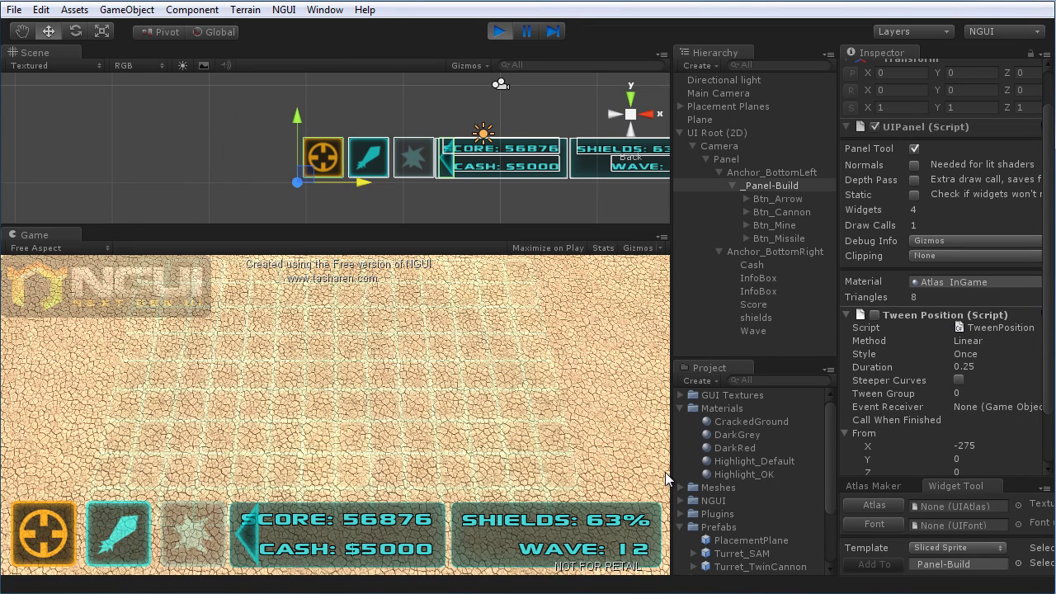
click(252, 544)
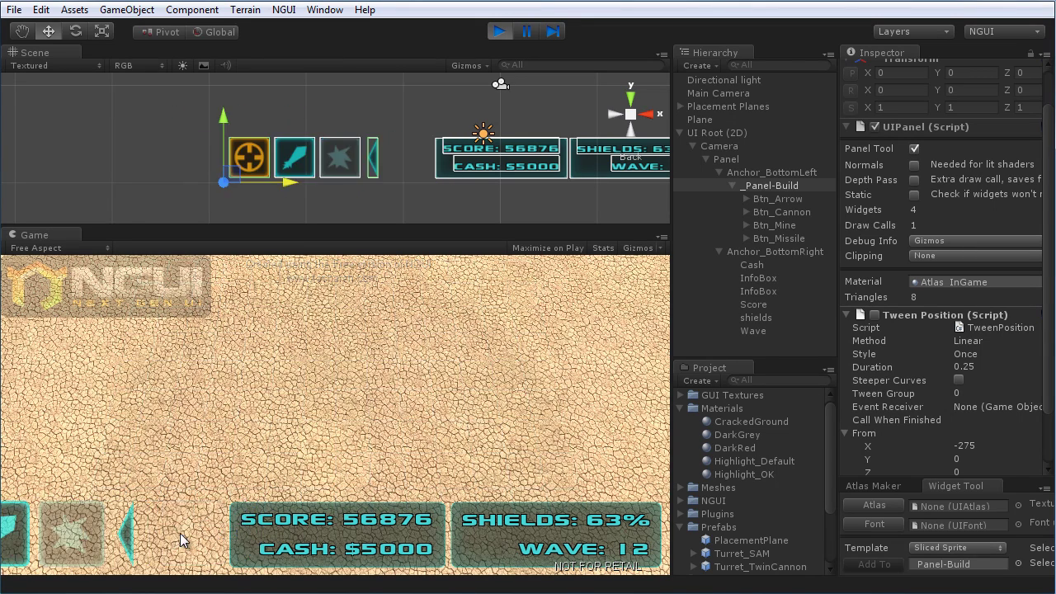
click(19, 549)
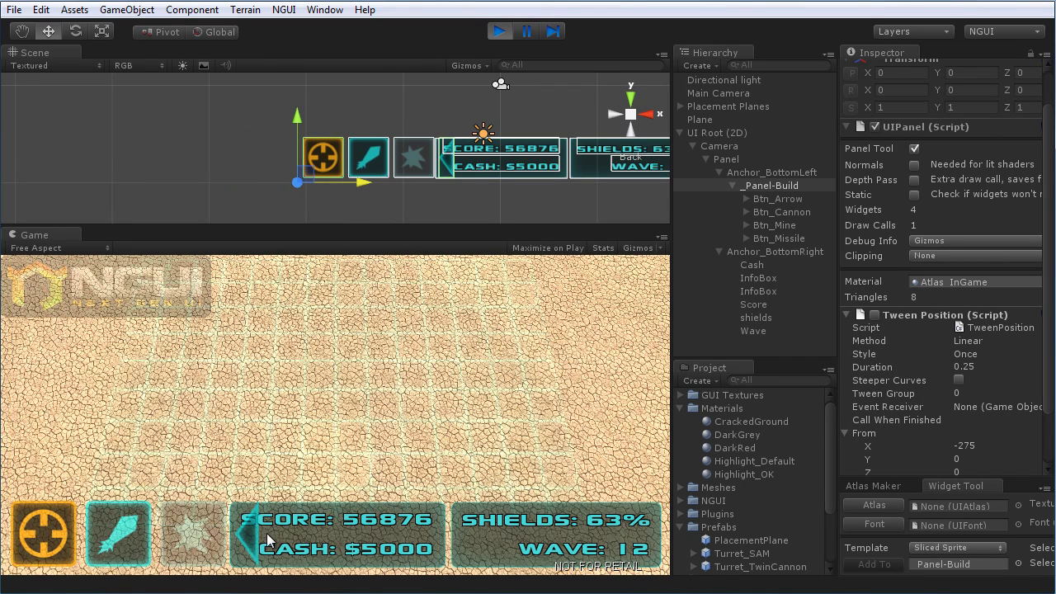
click(251, 532)
click(18, 533)
click(250, 534)
click(18, 532)
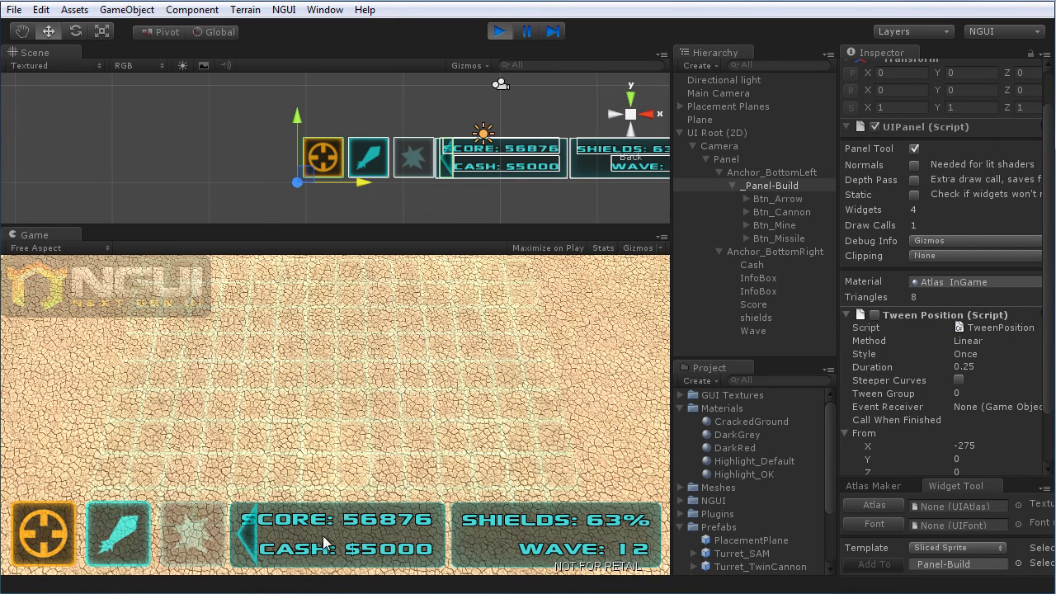
click(251, 536)
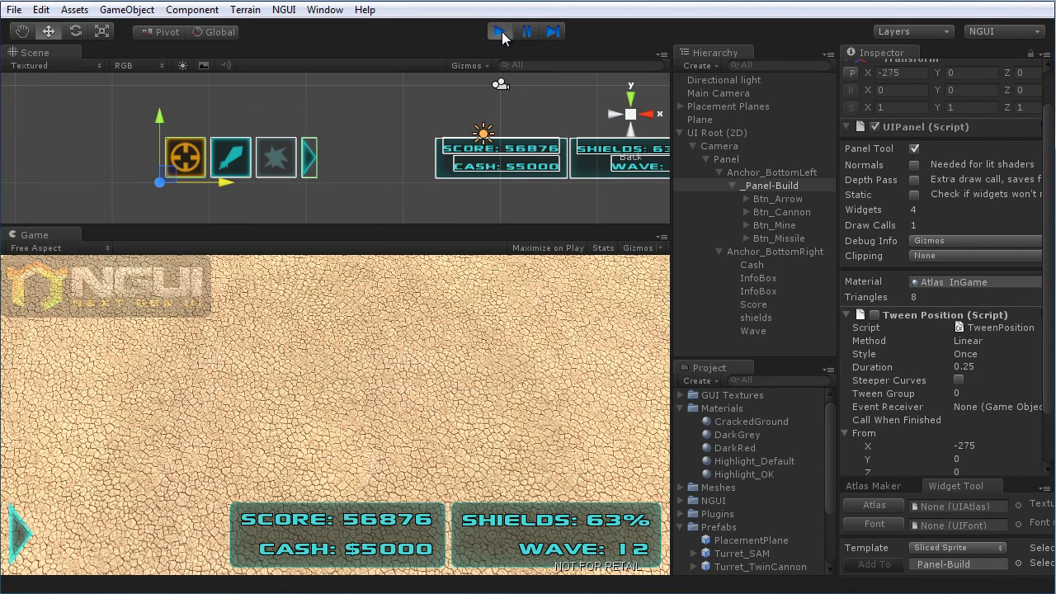
click(500, 31)
Step: Select the build panel's arrow, collapse its parent Btn_Arrow, and examine that button's components down to Tween Rotation
scroll(347, 146, up, 5)
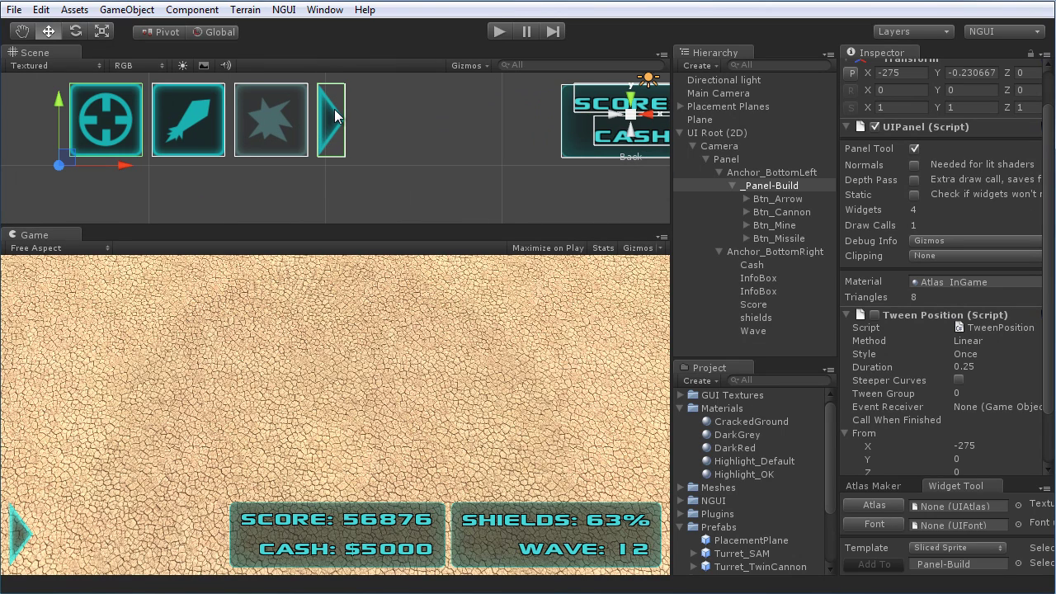
middle_drag(328, 103, 326, 123)
click(325, 121)
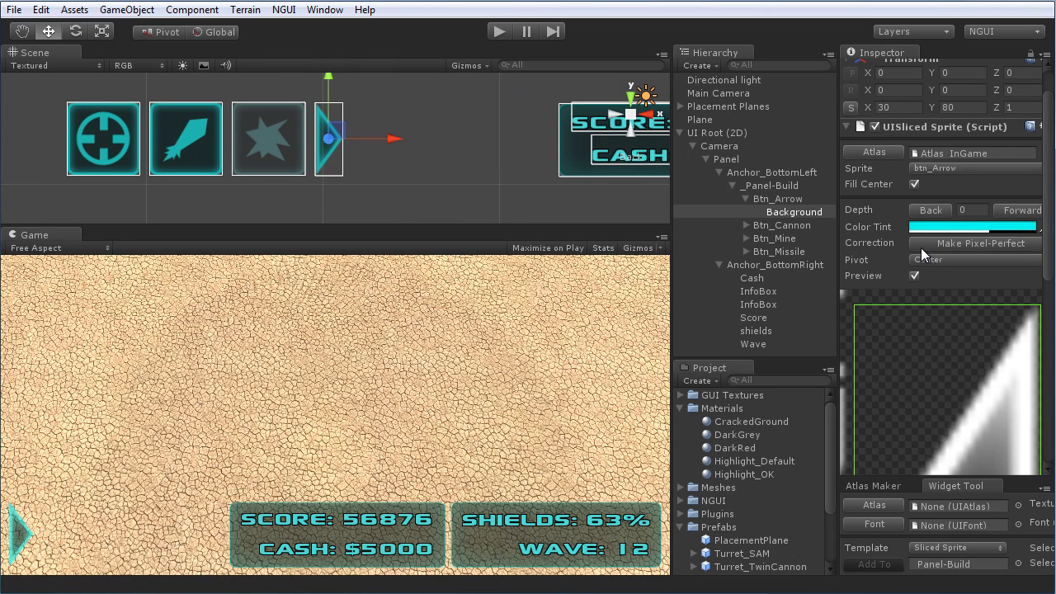
scroll(921, 264, up, 2)
click(789, 201)
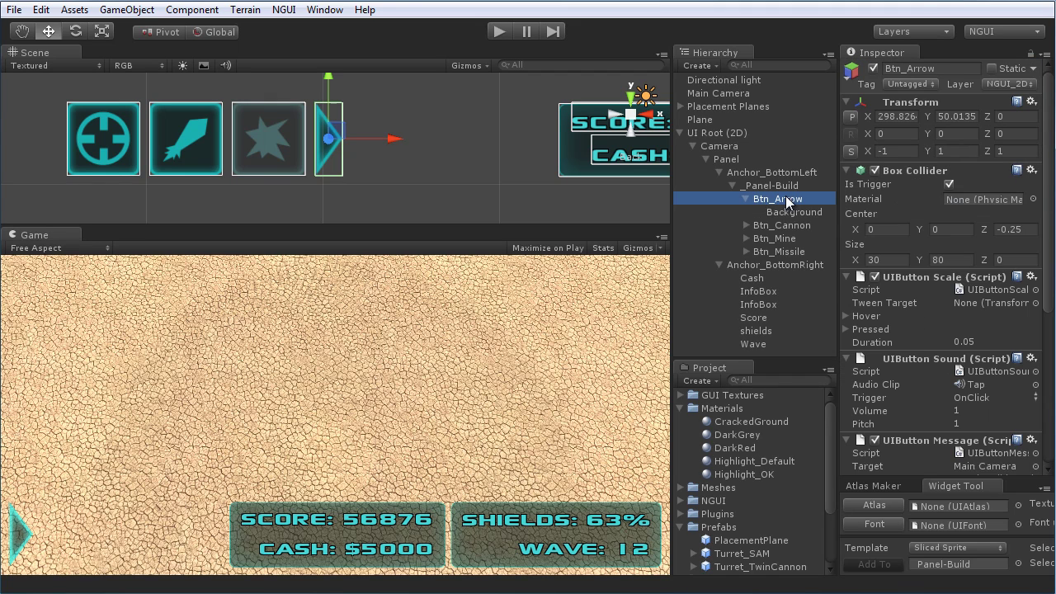
key(Left)
scroll(955, 326, down, 3)
scroll(955, 326, down, 5)
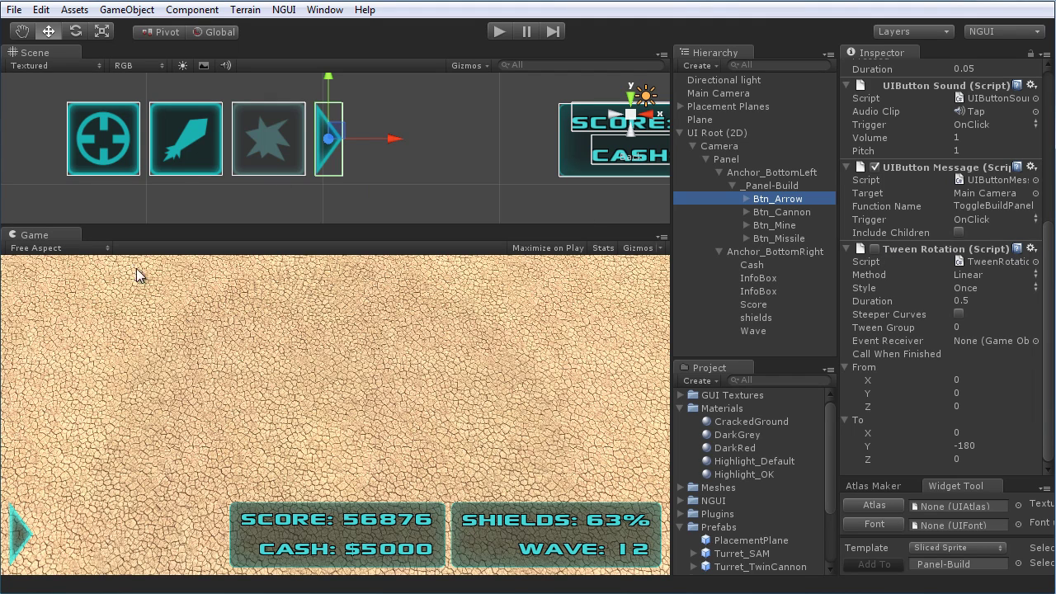
Step: Look up the Rotation entry among the NGUI tween components for Btn_Arrow and show its existing Tween Rotation settings
click(780, 212)
click(777, 198)
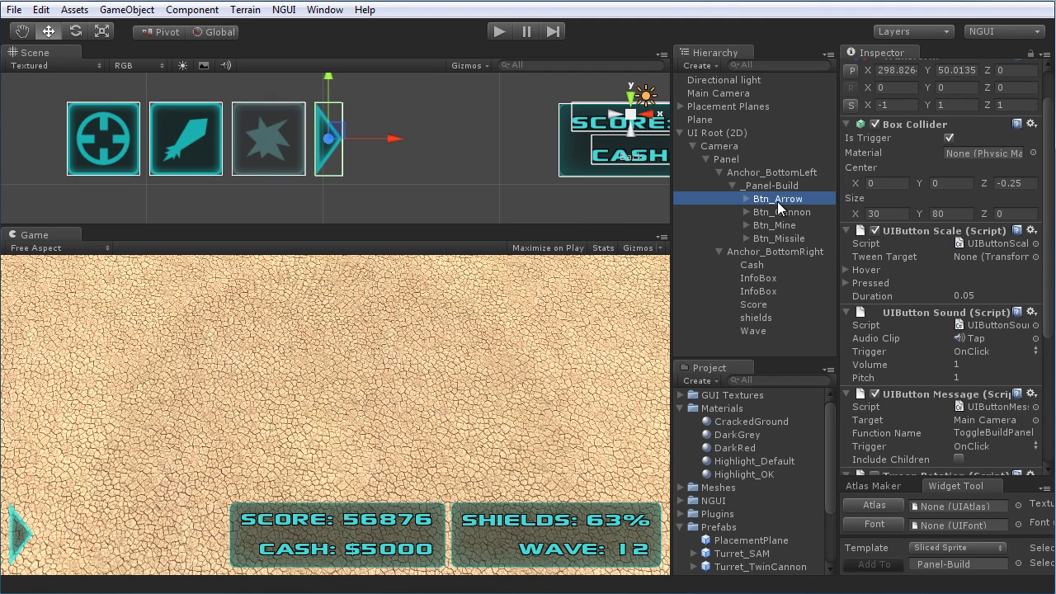
click(191, 11)
mouse_move(217, 159)
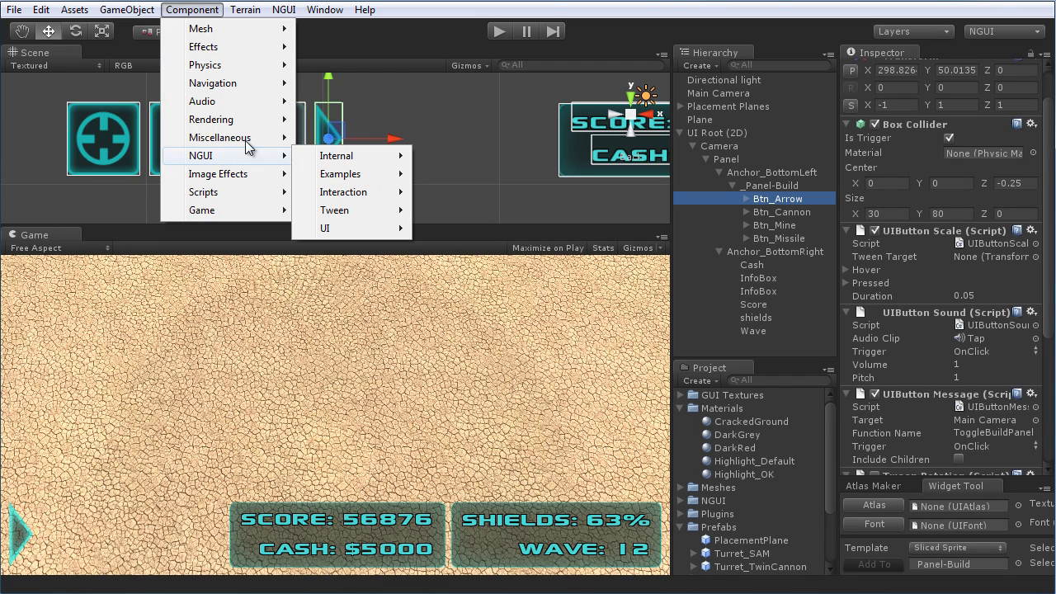
mouse_move(368, 217)
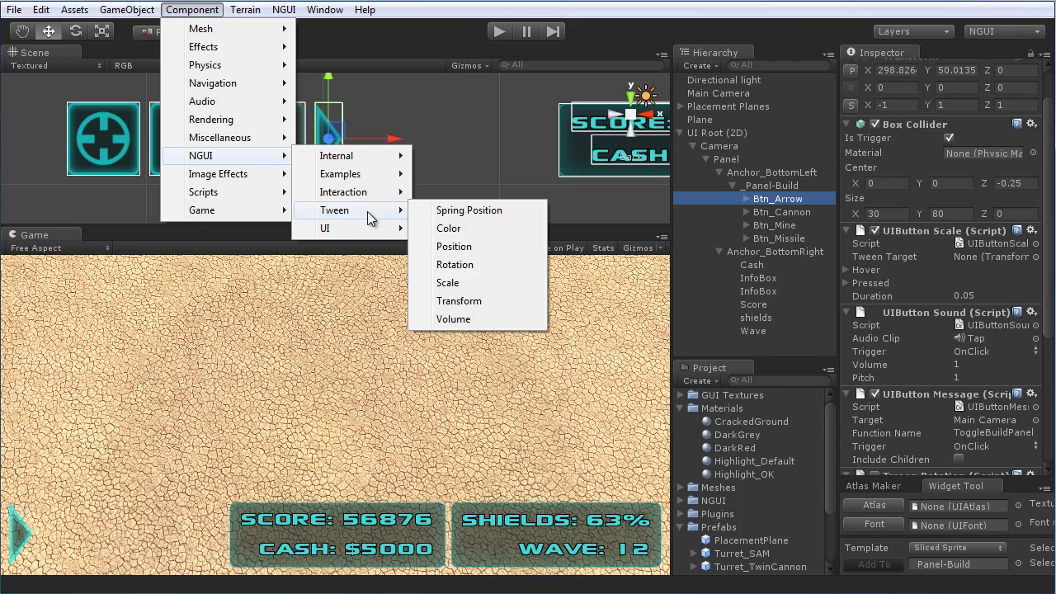
click(487, 272)
drag(1046, 248, 1048, 415)
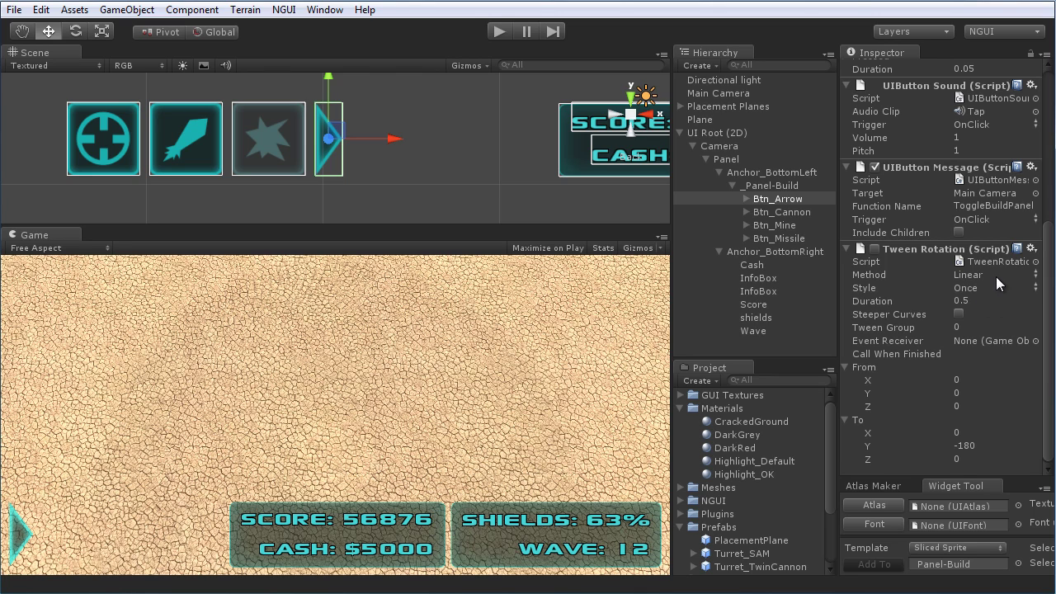
Step: Examine the Method choices, the Style choices and the Duration of Btn_Arrow's Tween Rotation
click(1036, 275)
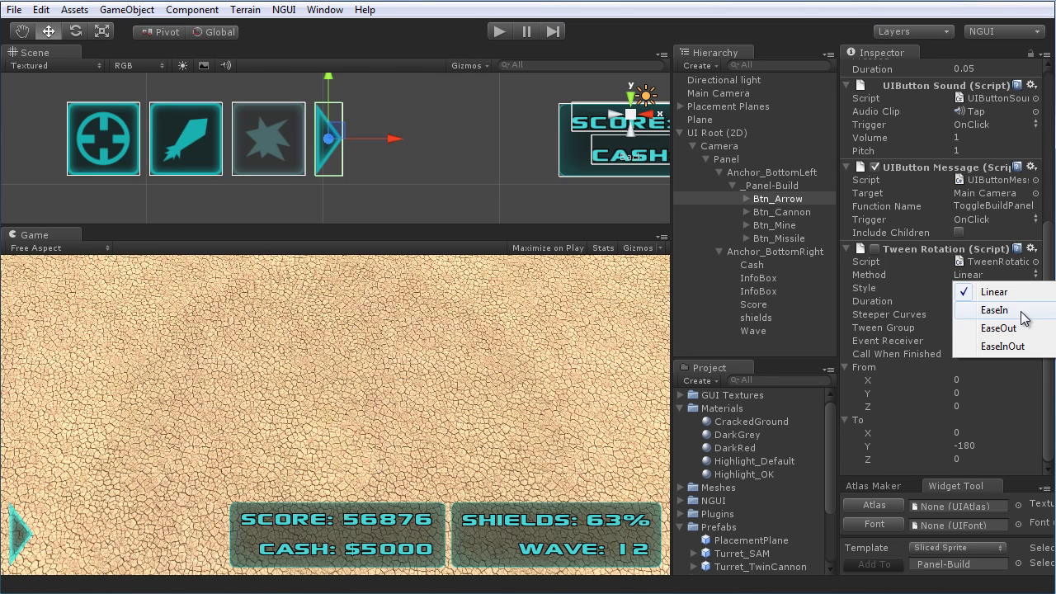
click(1044, 272)
click(1035, 289)
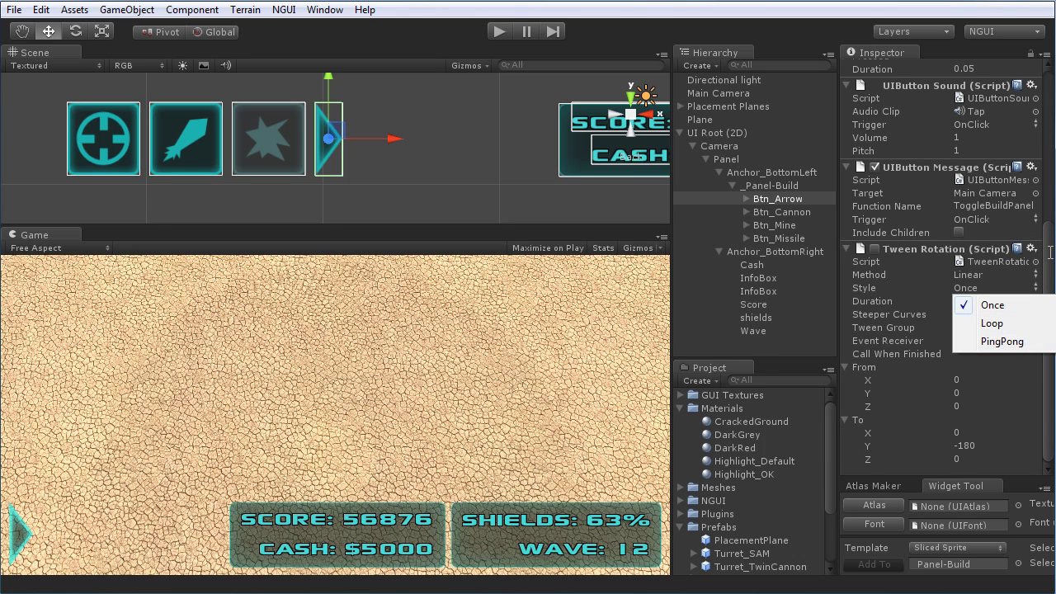
click(987, 299)
click(987, 300)
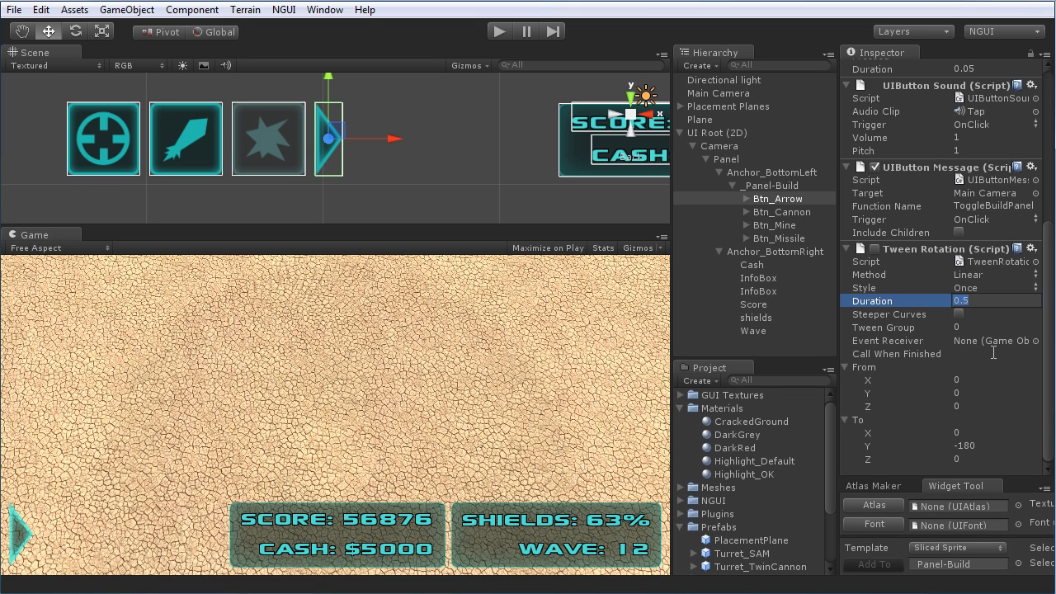
Step: Set the Tween Rotation's Call When Finished to DoSOmething and assign Main Camera as its Event Receiver
click(994, 353)
text(DoSomething)
key(Return)
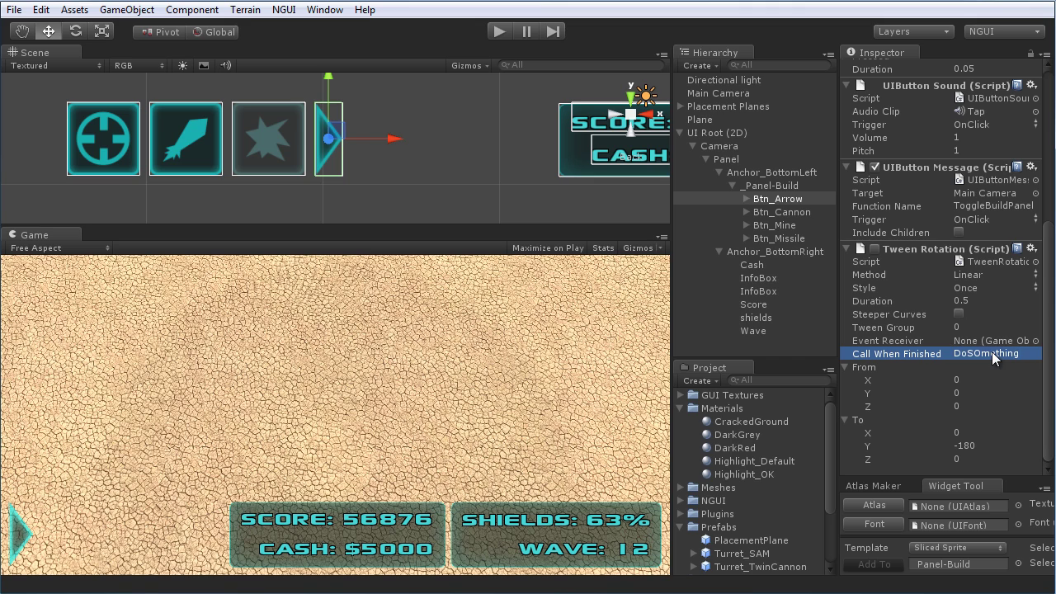
drag(723, 92, 990, 341)
Step: Clear the Tween Rotation's Call When Finished function and reset its Event Receiver to None
click(1036, 355)
key(BackSpace)
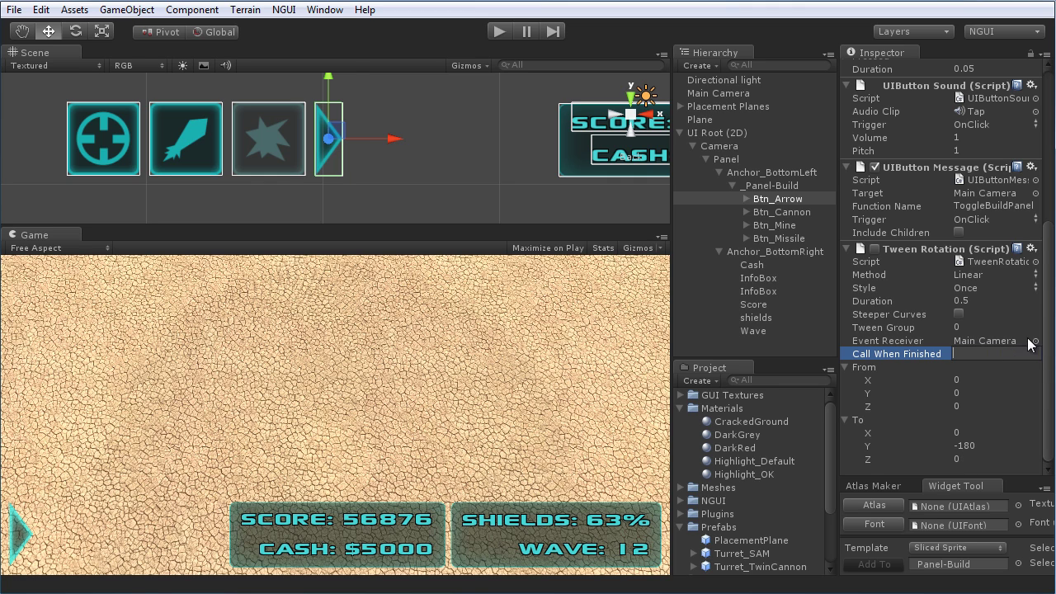
click(1037, 341)
double_click(49, 96)
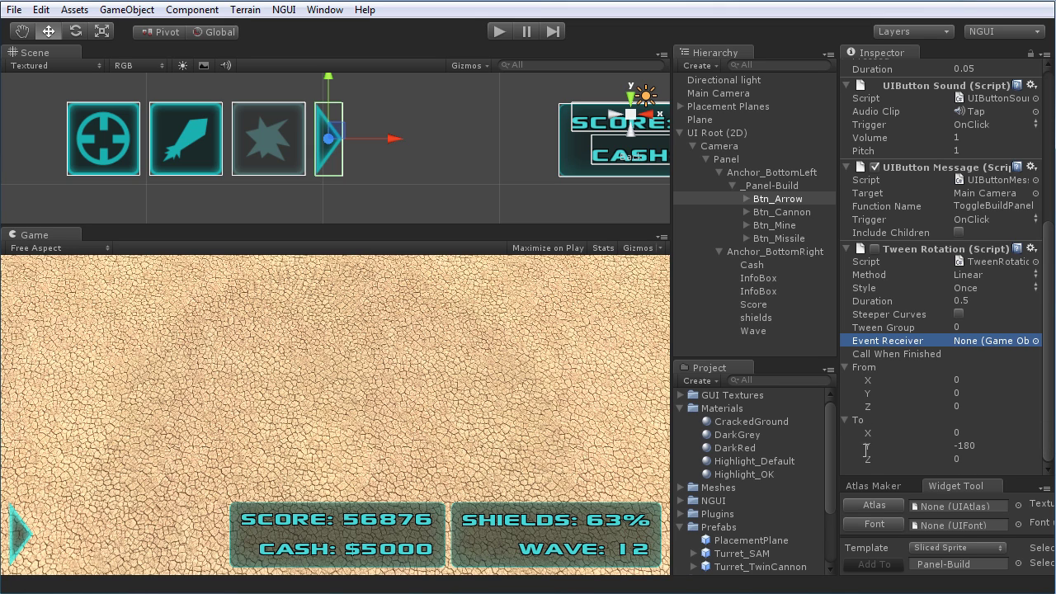
Step: Inspect the tween's From rotation, and try a Y rotation of -180 in Btn_Arrow's Transform before cancelling it
click(964, 393)
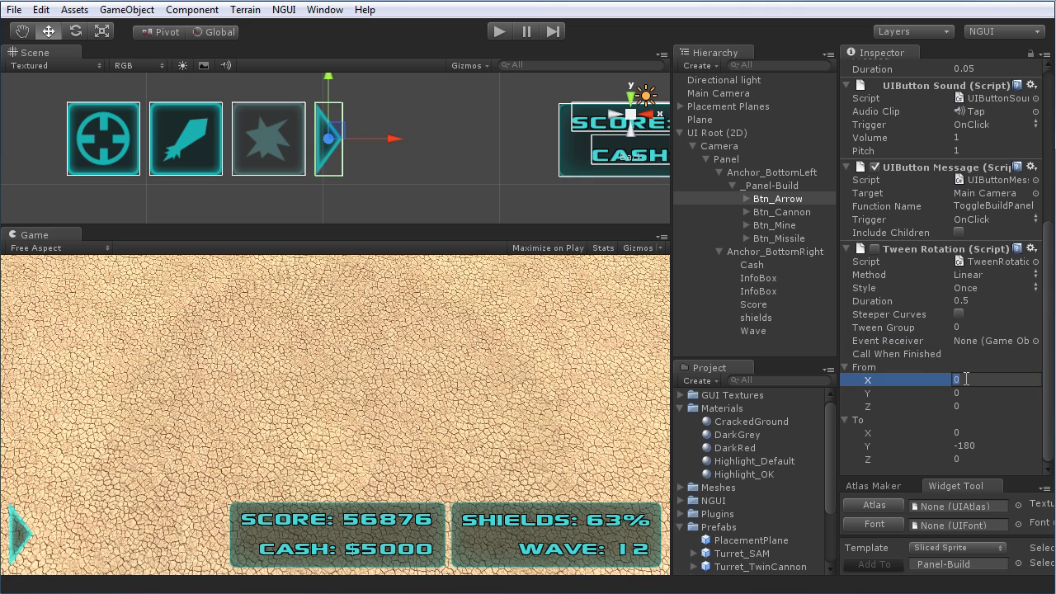
click(964, 405)
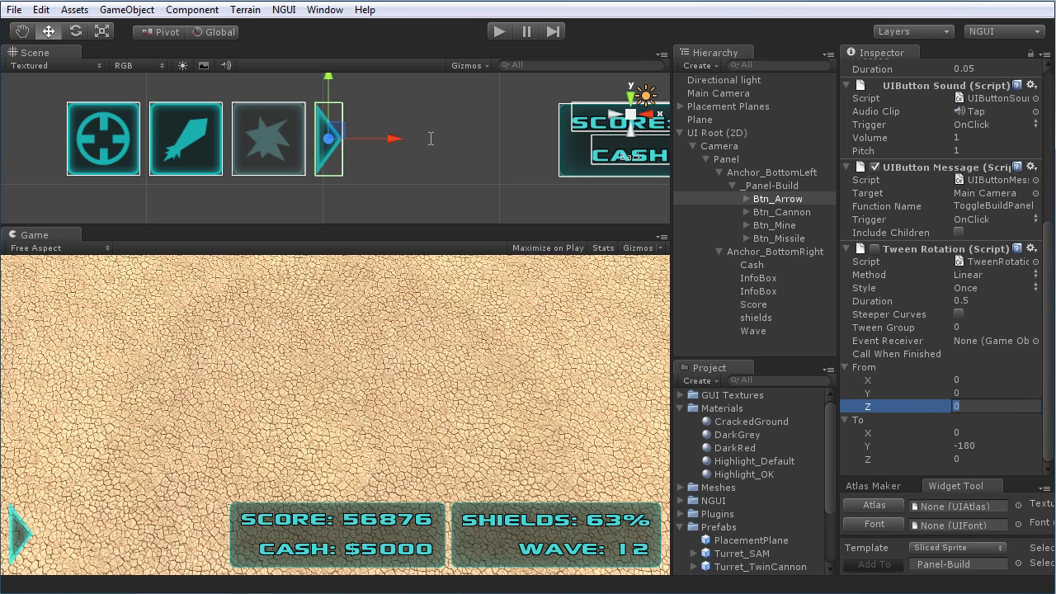
scroll(914, 229, up, 5)
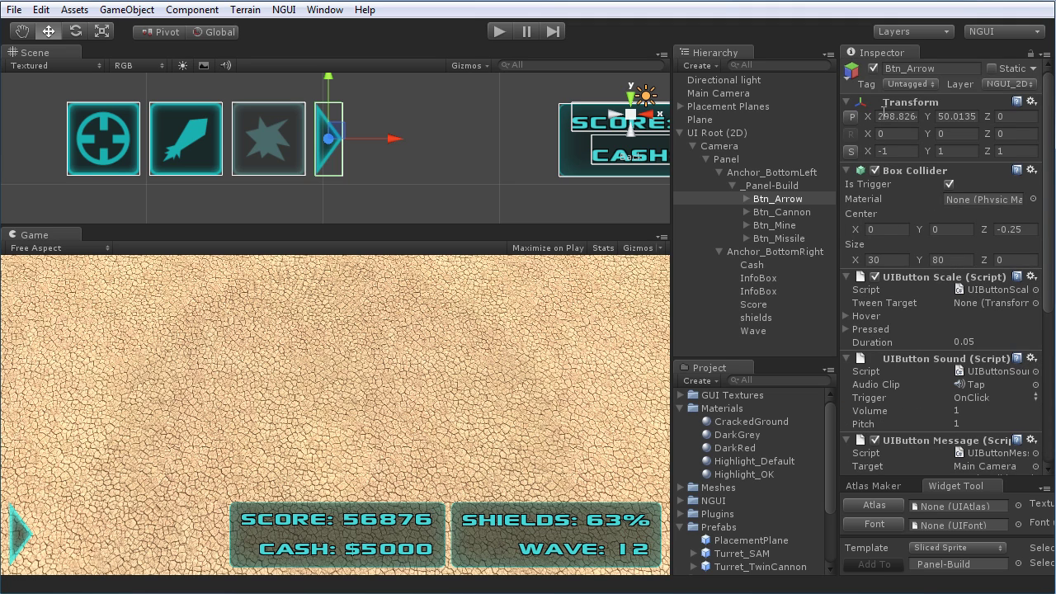
click(950, 133)
text(-180)
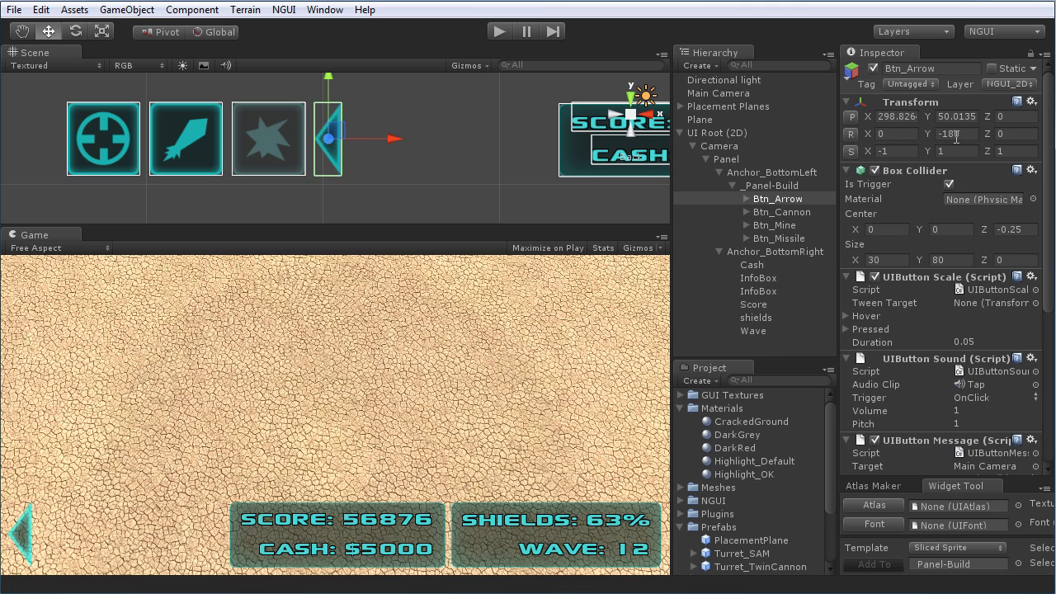
key(Escape)
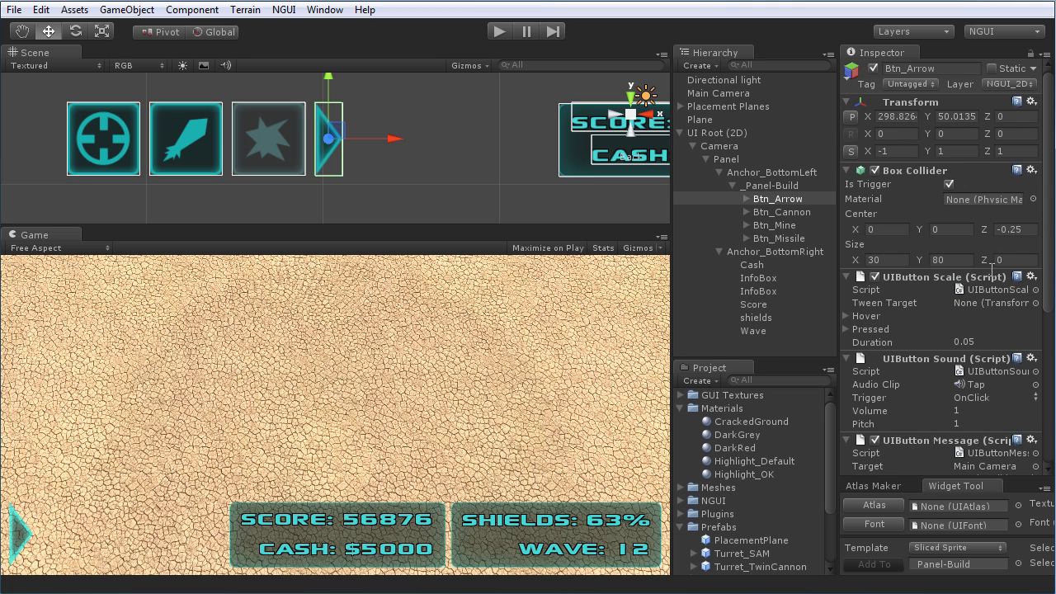
Step: Select _Panel-Build, frame it in the Scene view, and examine its Tween Position settings
scroll(991, 283, down, 5)
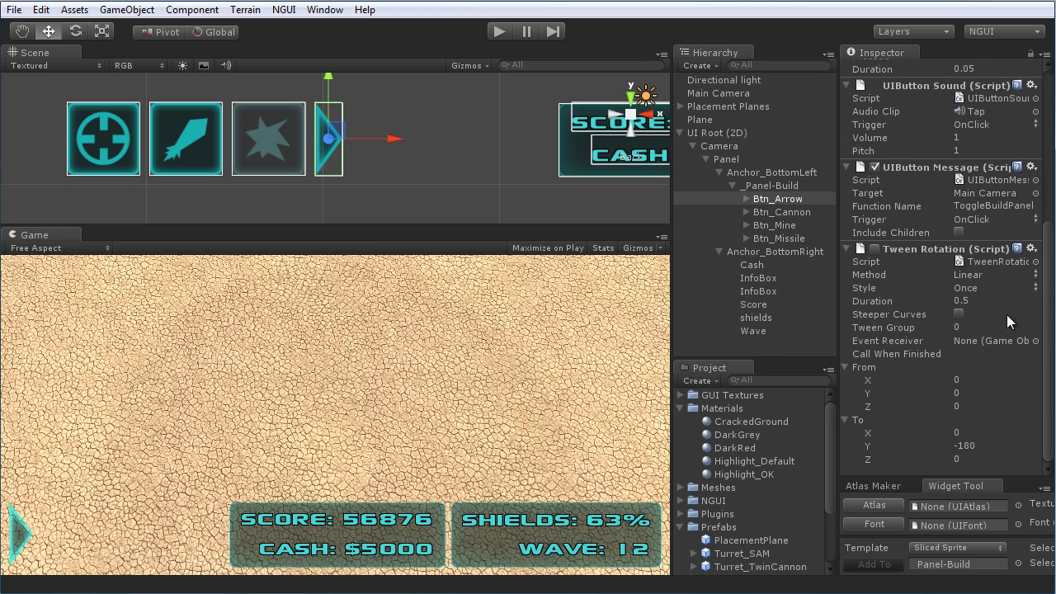
click(781, 189)
key(f)
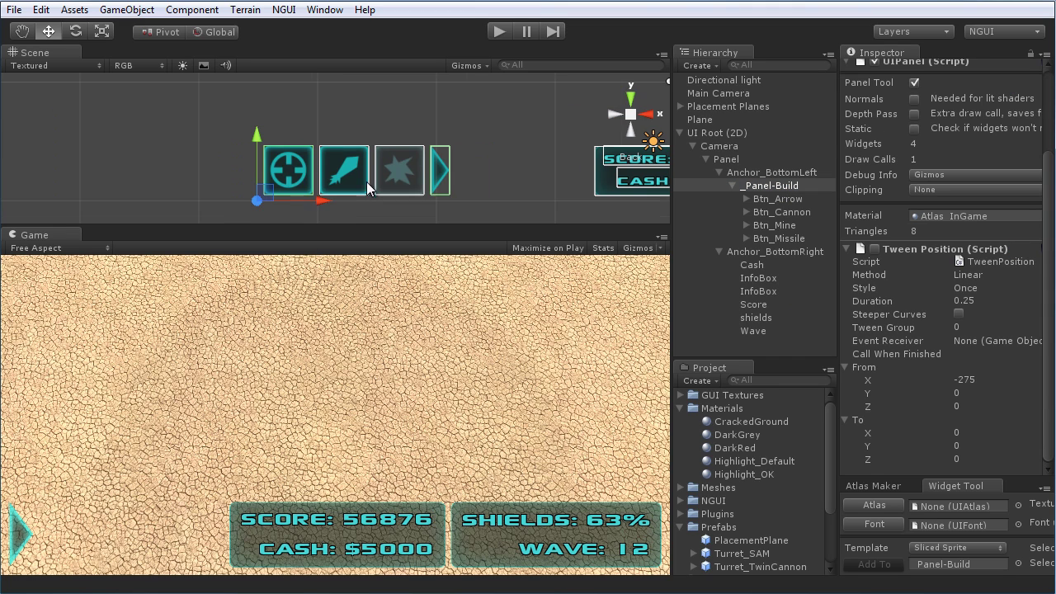
Step: Try moving _Panel-Build along X, undo it, and look through the available NGUI tween component types
drag(317, 199, 308, 221)
key(ctrl+z)
click(202, 10)
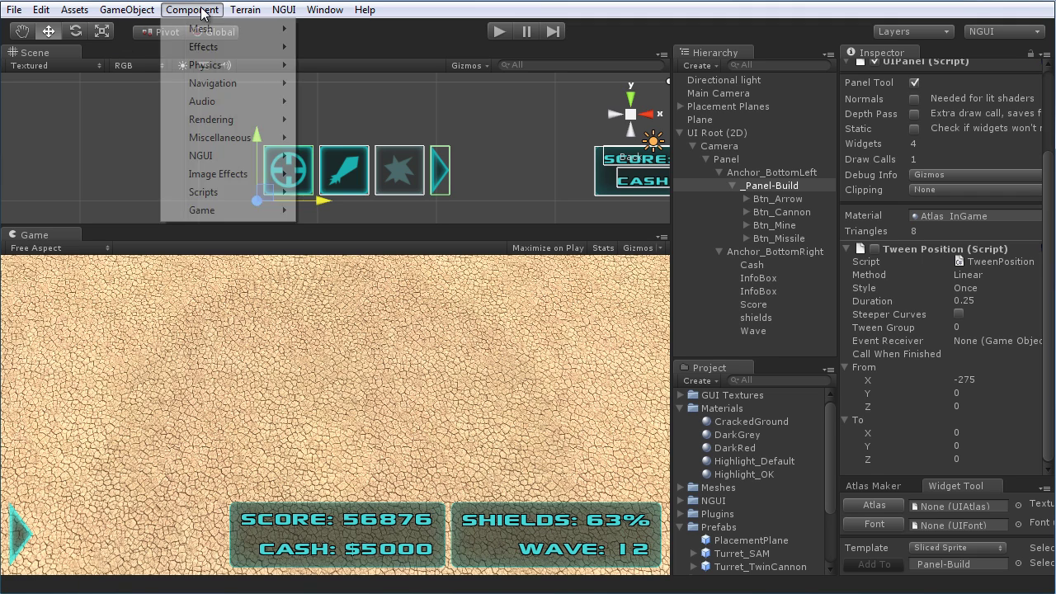
mouse_move(214, 161)
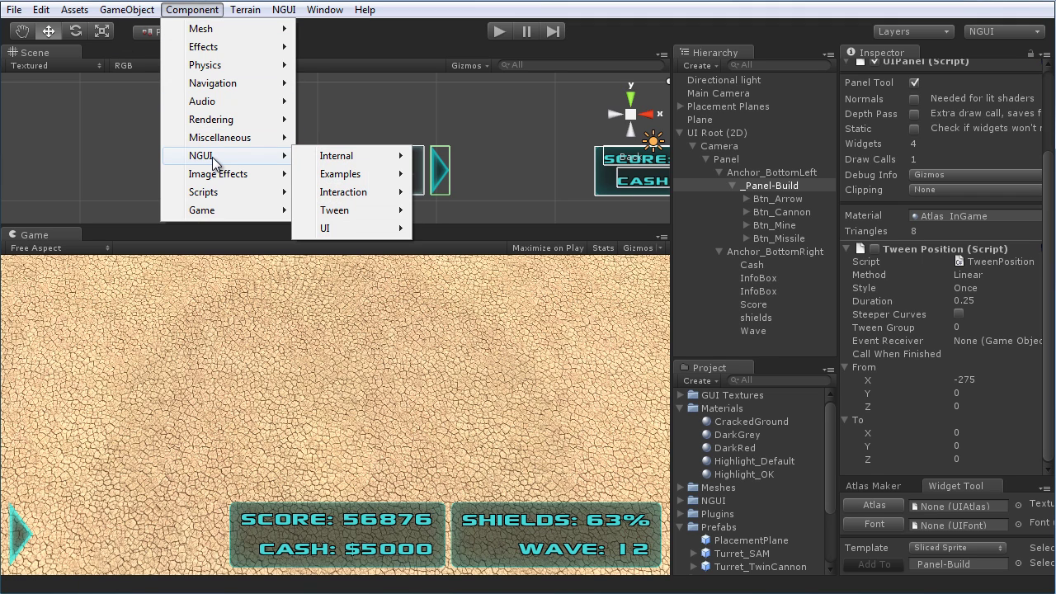
mouse_move(350, 216)
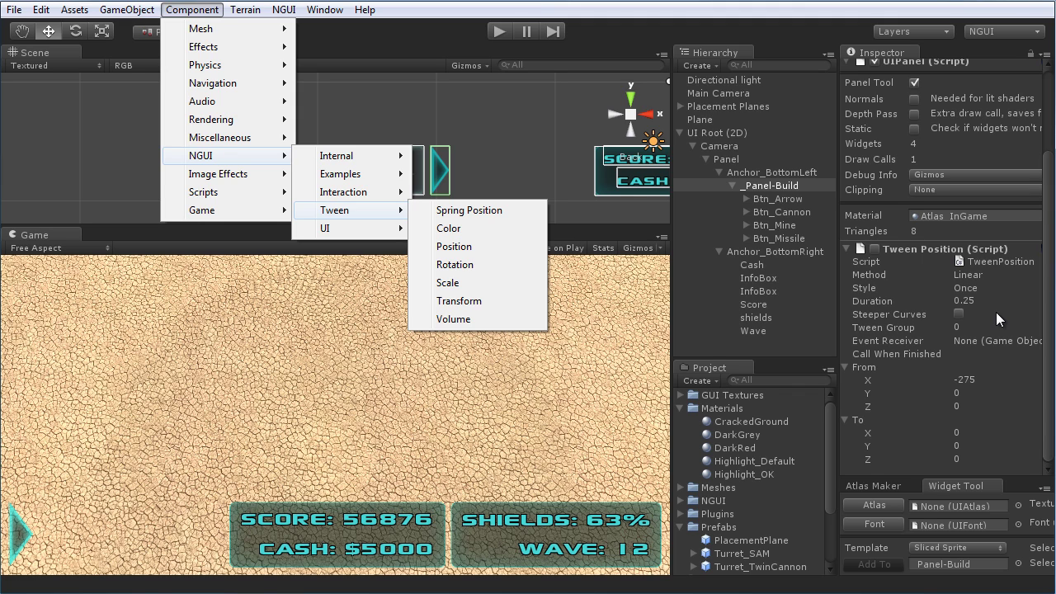
Step: Reselect _Panel-Build and examine its Tween Position Duration and From X alongside its Transform position
click(784, 199)
click(771, 186)
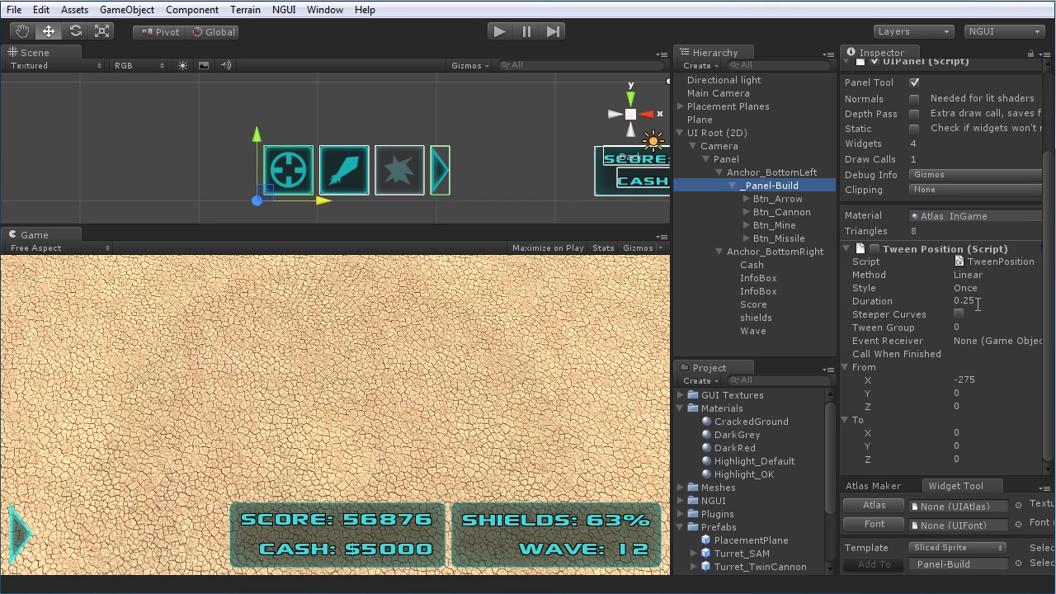
click(977, 301)
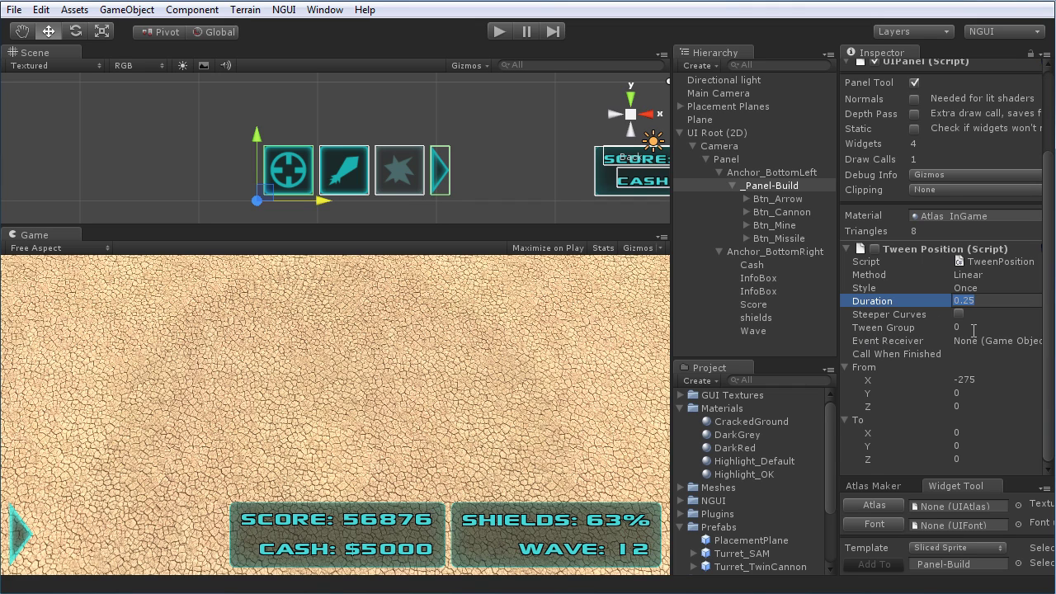
click(987, 380)
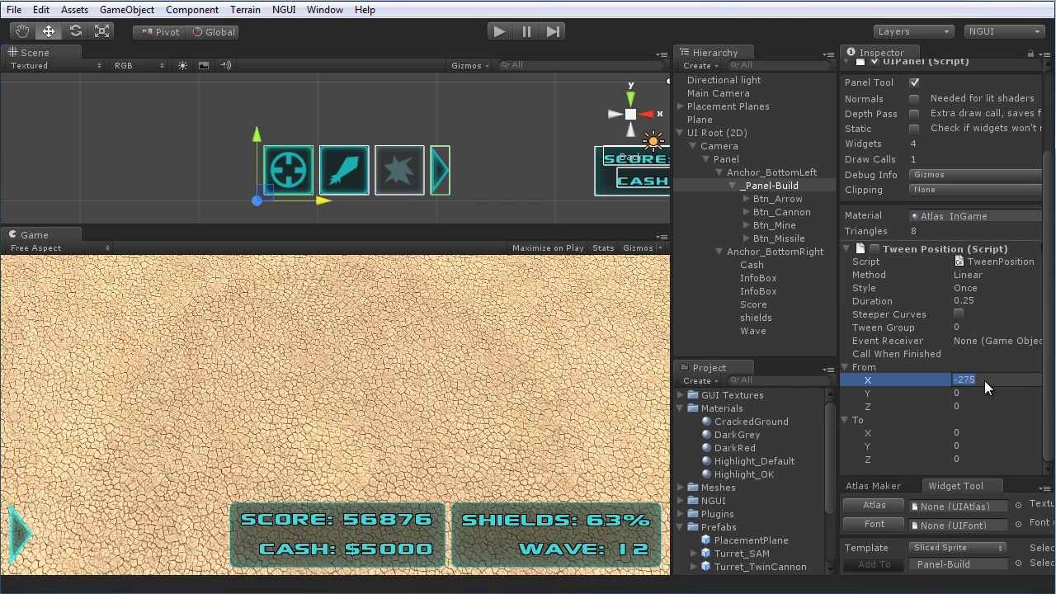
scroll(987, 381, up, 5)
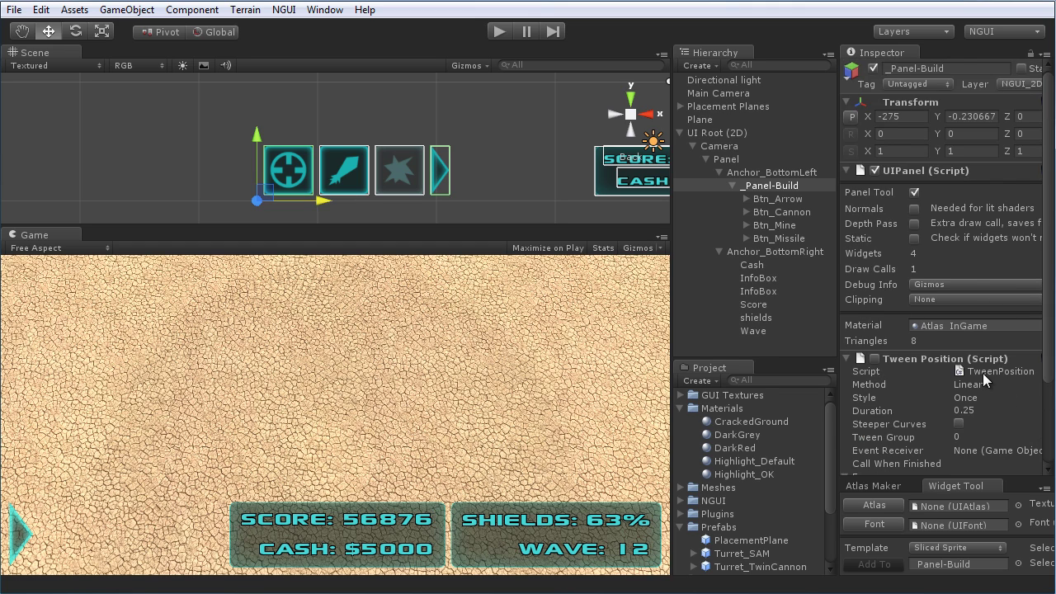
scroll(986, 383, down, 5)
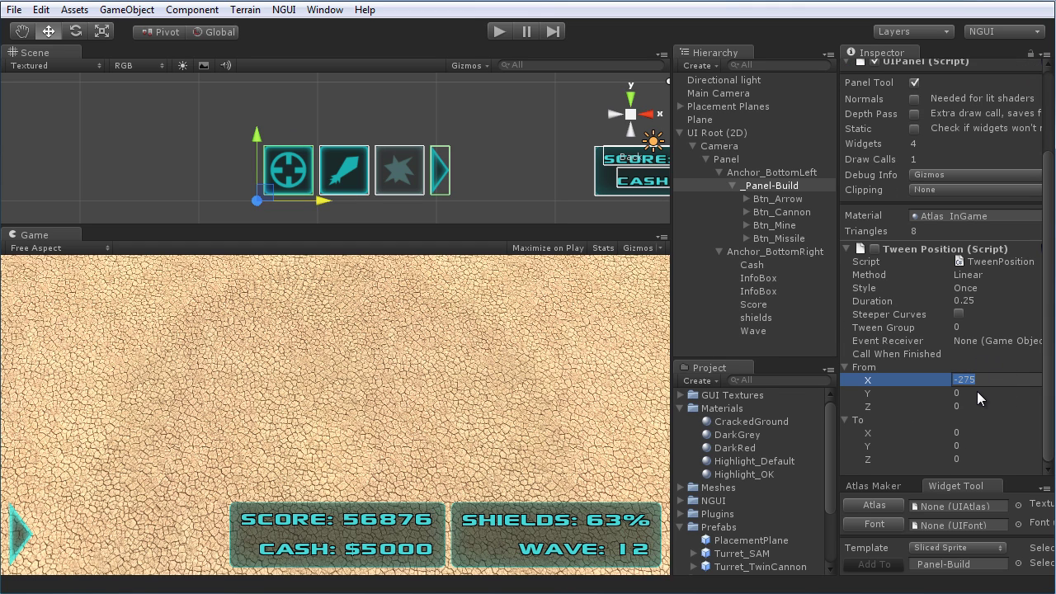
scroll(368, 190, up, 1)
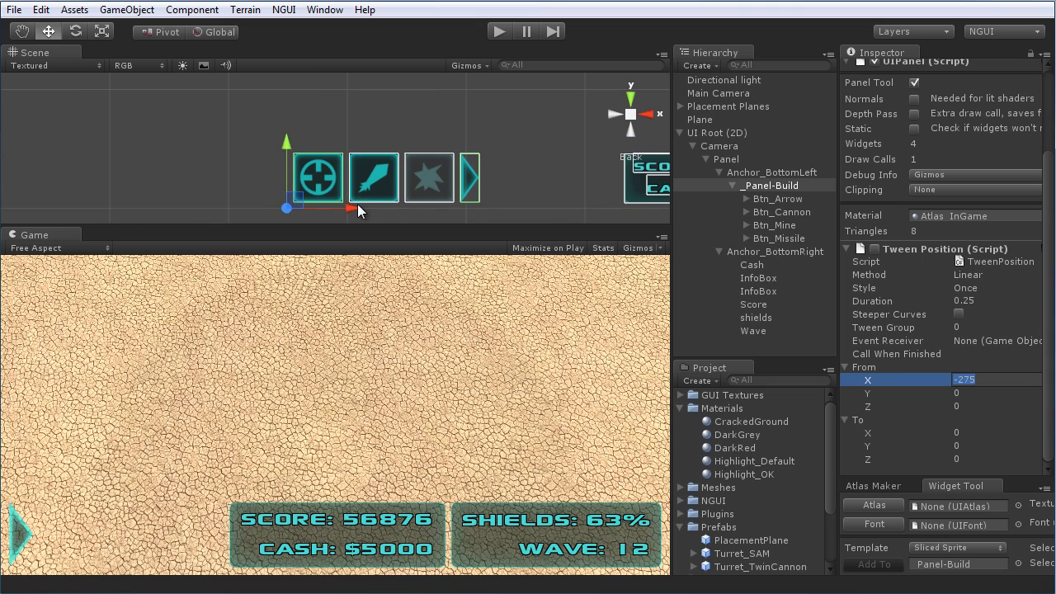
Step: Slide _Panel-Build along X until its build buttons are on screen, and set its Transform X position to 0
drag(341, 206, 347, 208)
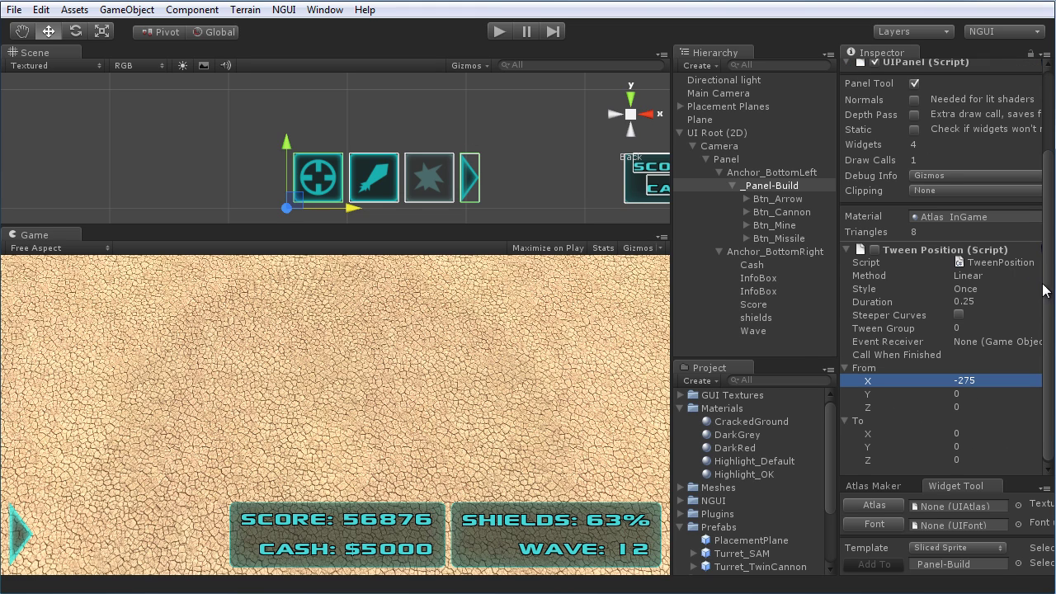
drag(355, 212, 525, 224)
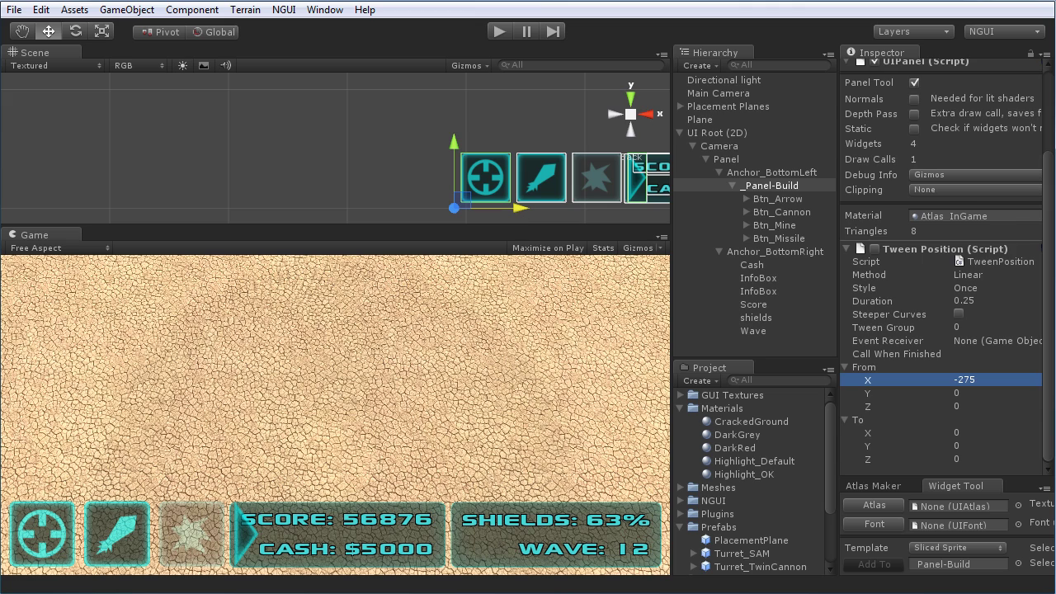
scroll(859, 351, up, 3)
click(920, 116)
text(0)
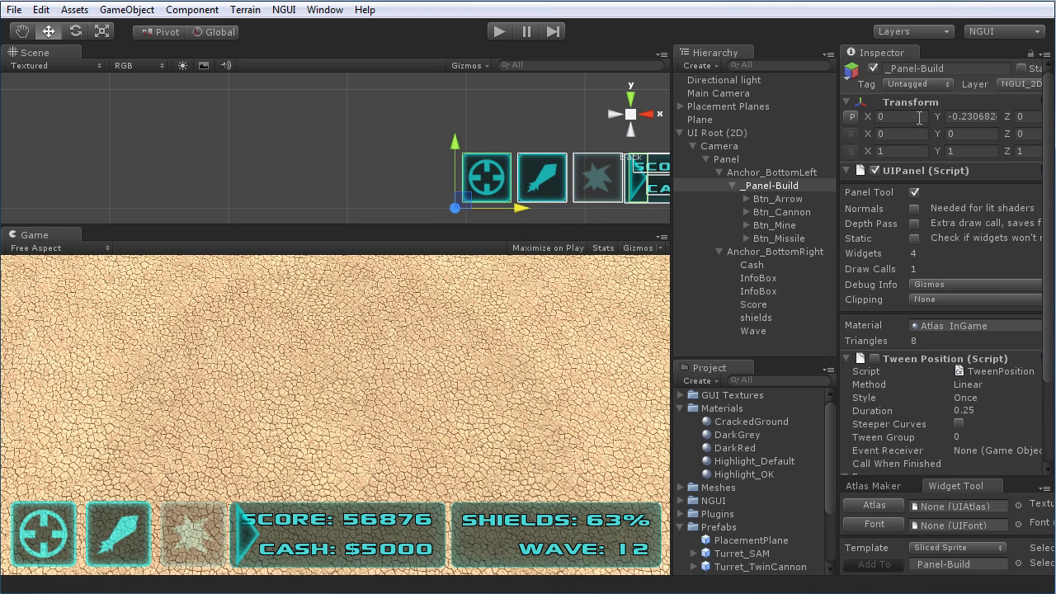
Step: Set _Panel-Build's Transform X position to -275
key(BackSpace)
text(-275)
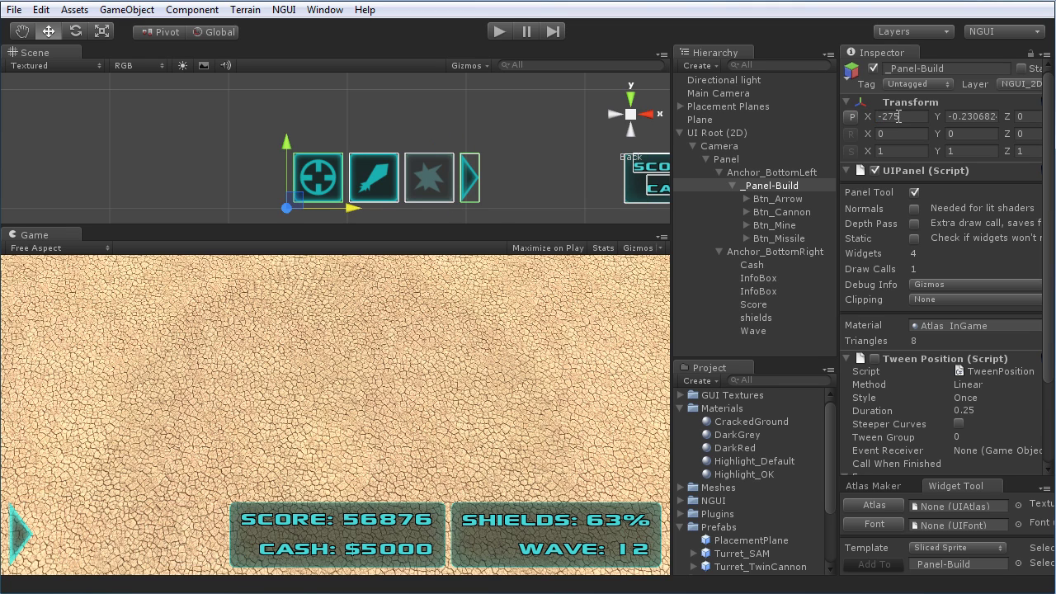
scroll(859, 351, down, 3)
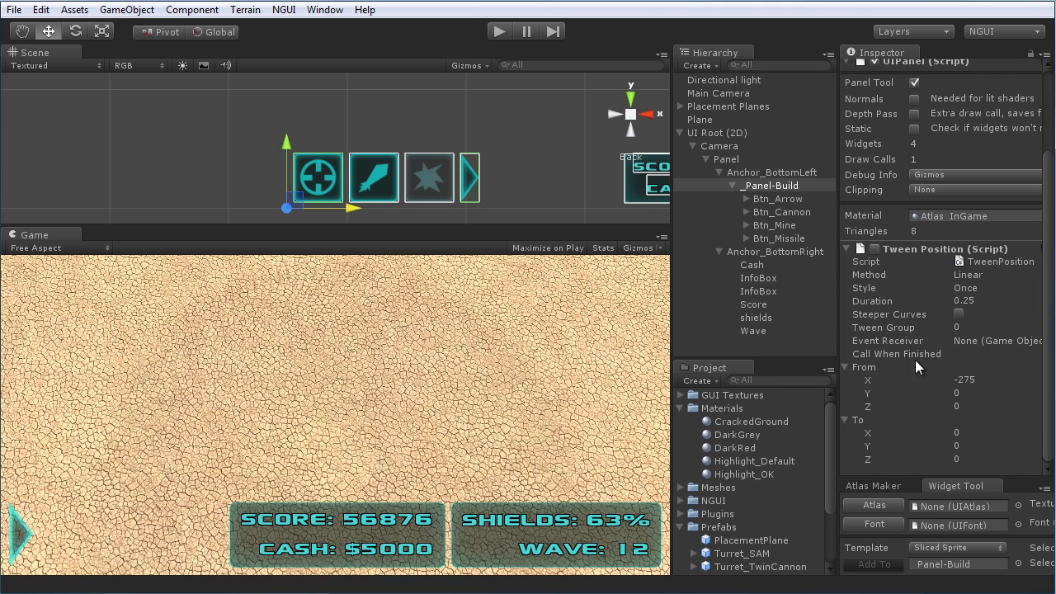
Step: Try sliding _Panel-Build along X into the game view, and undo the move
drag(350, 208, 528, 230)
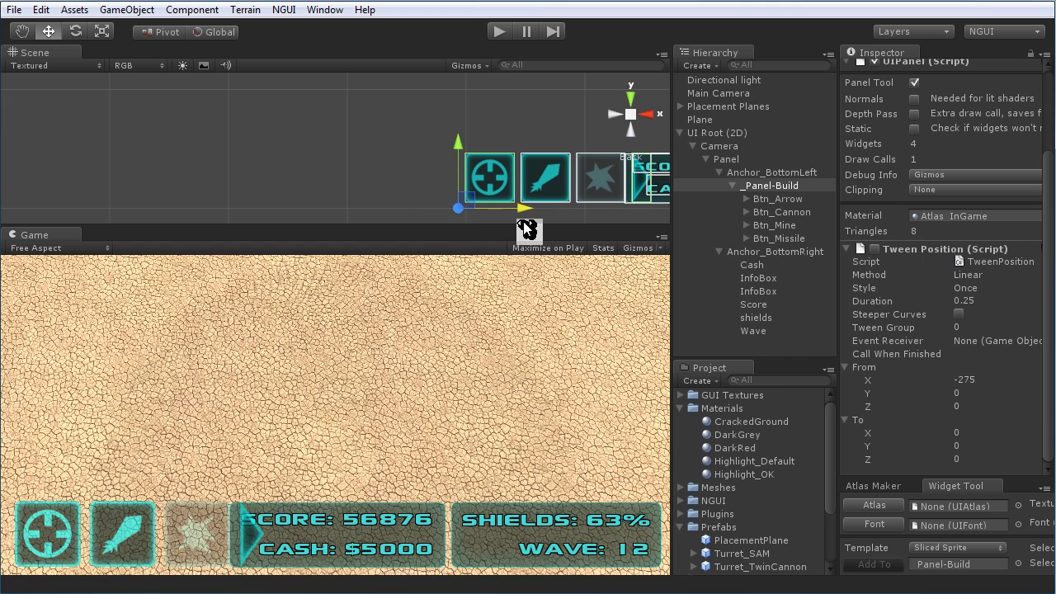
key(ctrl+z)
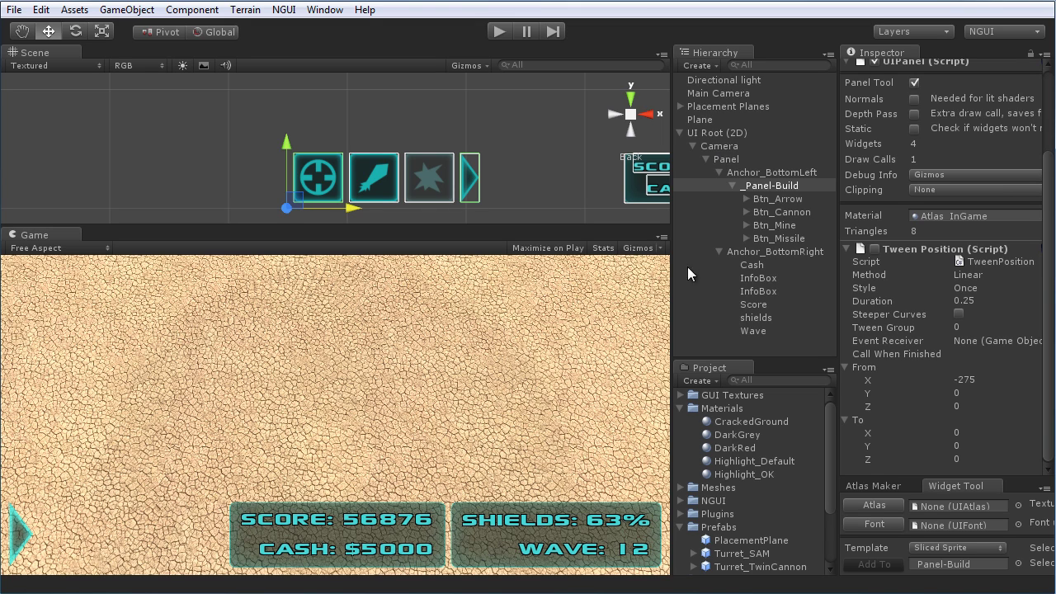
mouse_move(354, 211)
mouse_down()
mouse_move(562, 219)
mouse_move(348, 221)
mouse_up()
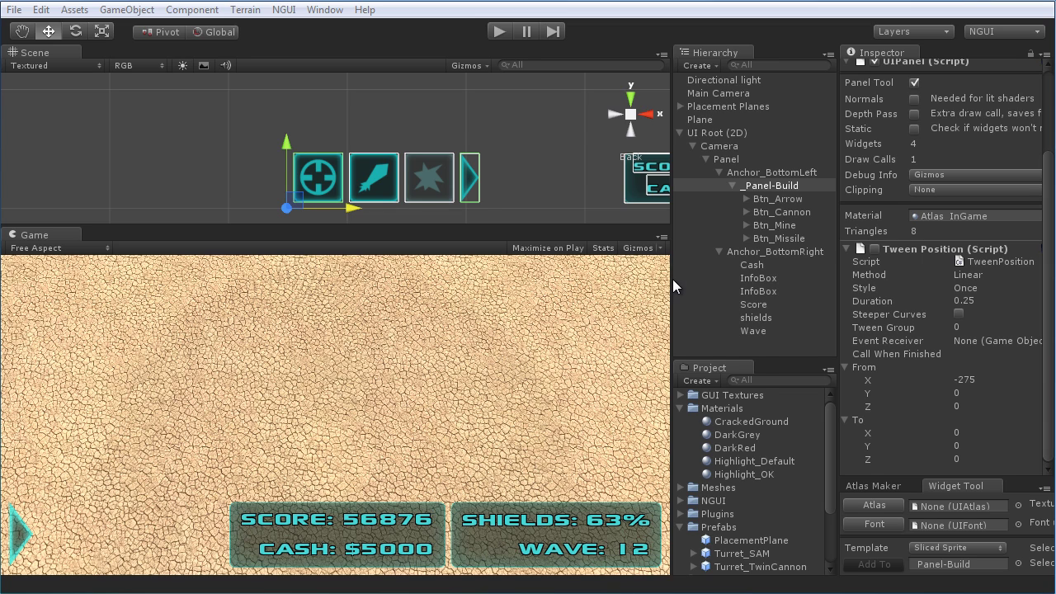
drag(673, 279, 671, 279)
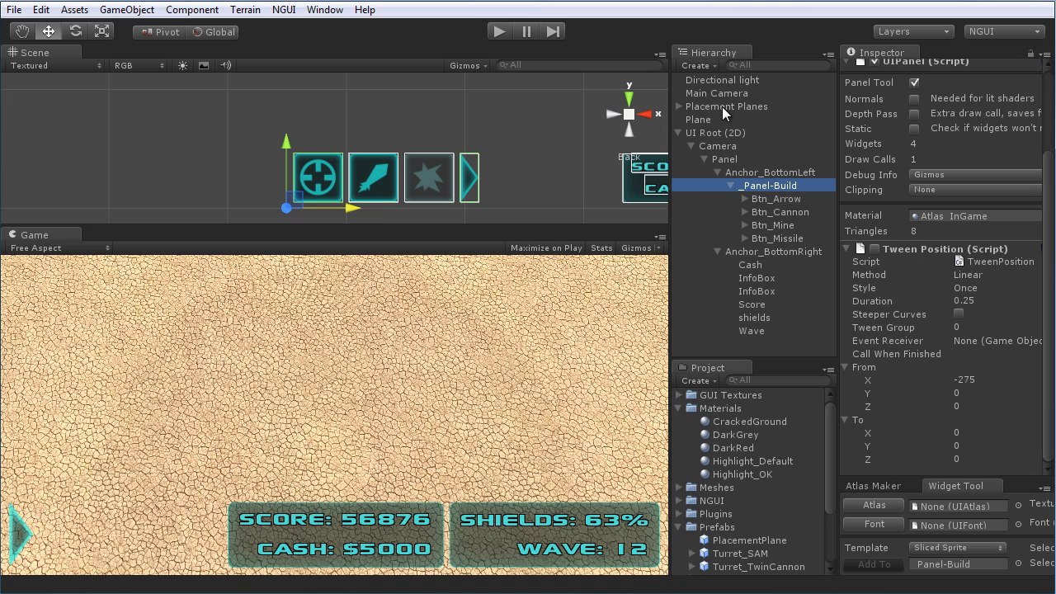
Step: Locate the InGameGUI script in the project's GUI Scripts folder and open it in the code editor
scroll(801, 435, down, 3)
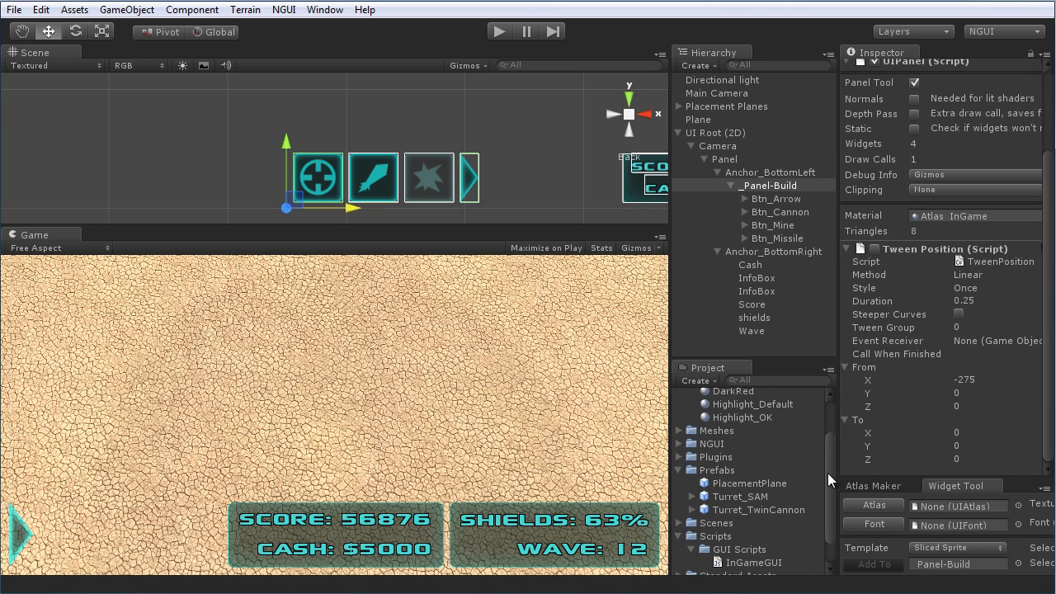
scroll(829, 465, down, 2)
click(754, 531)
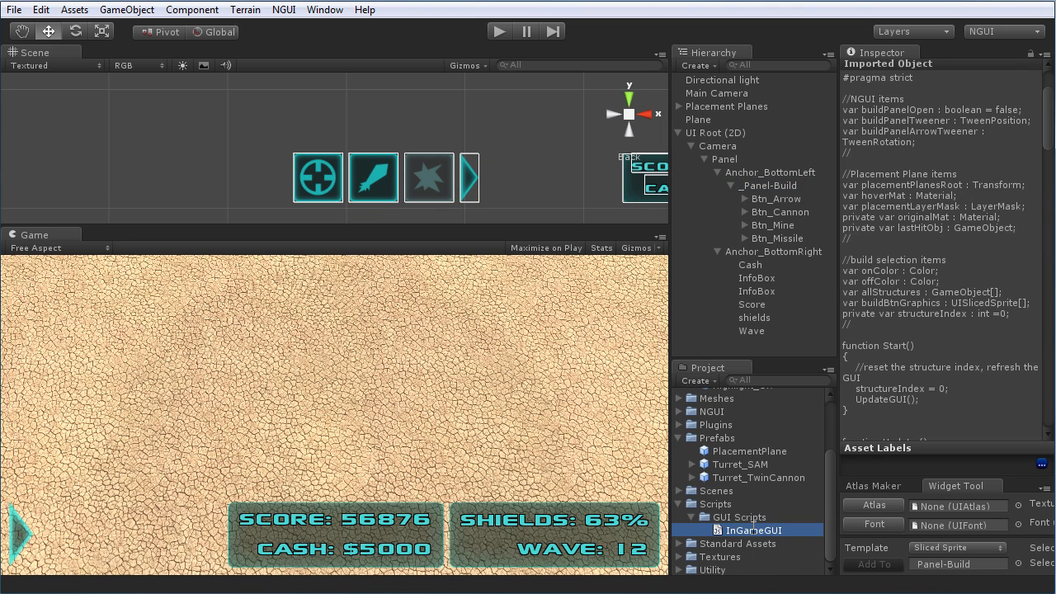
double_click(755, 531)
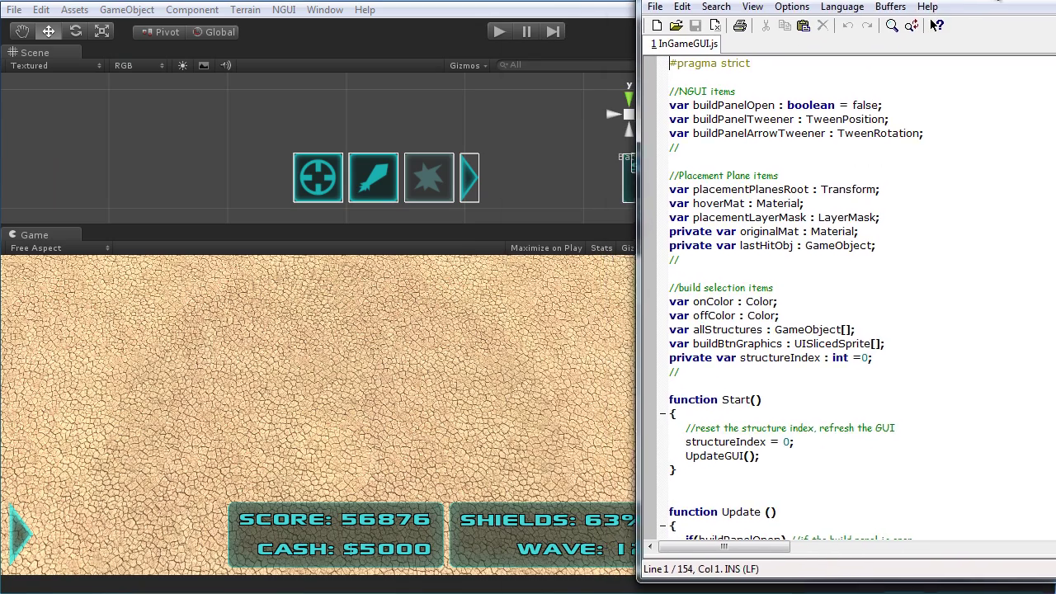
click(916, 466)
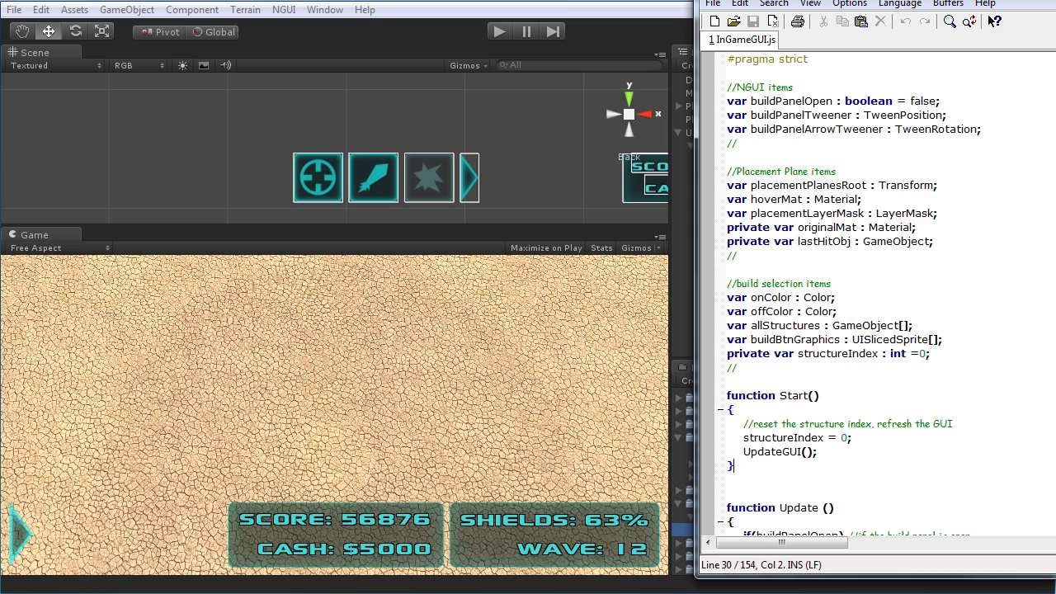
Step: Find the ToggleBuildPanel function in InGameGUI.js and read the code that flies the build panel in and out
scroll(875, 297, down, 15)
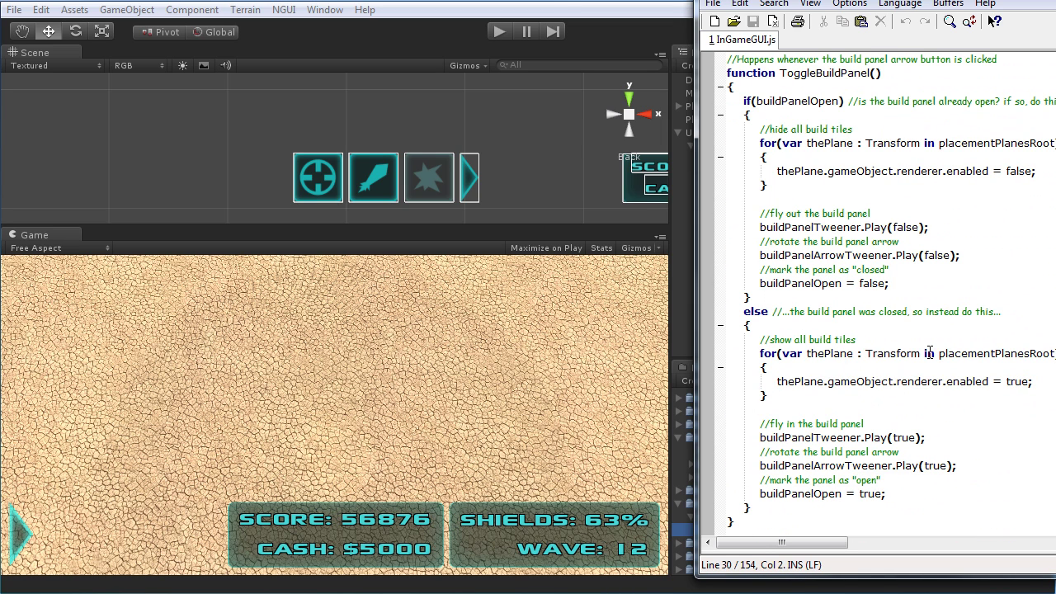
scroll(924, 348, up, 5)
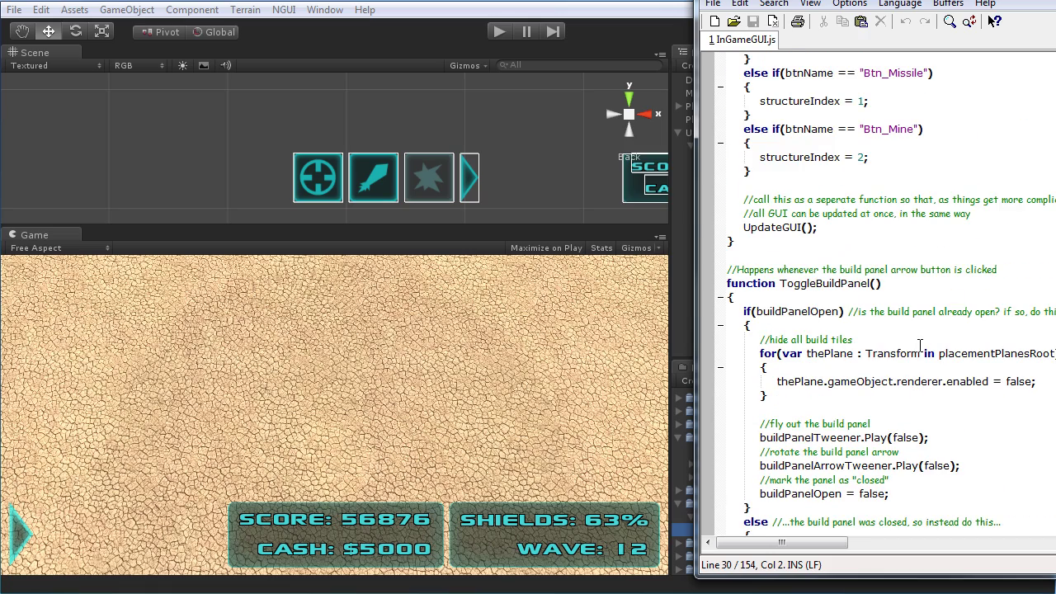
scroll(920, 345, down, 5)
scroll(915, 343, up, 20)
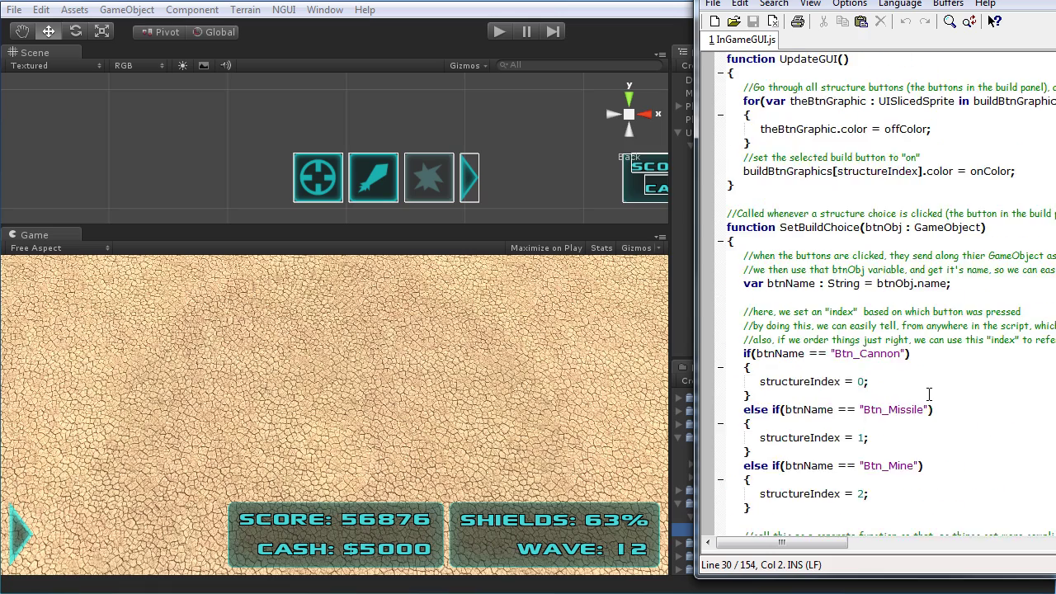
scroll(935, 364, down, 20)
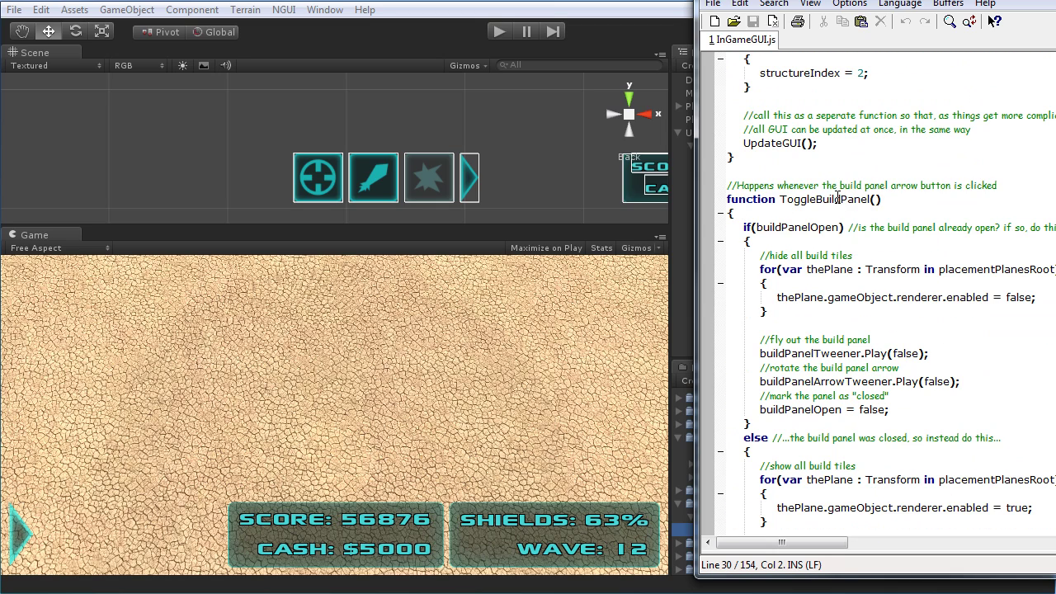
drag(741, 339, 899, 343)
click(882, 368)
scroll(971, 444, down, 3)
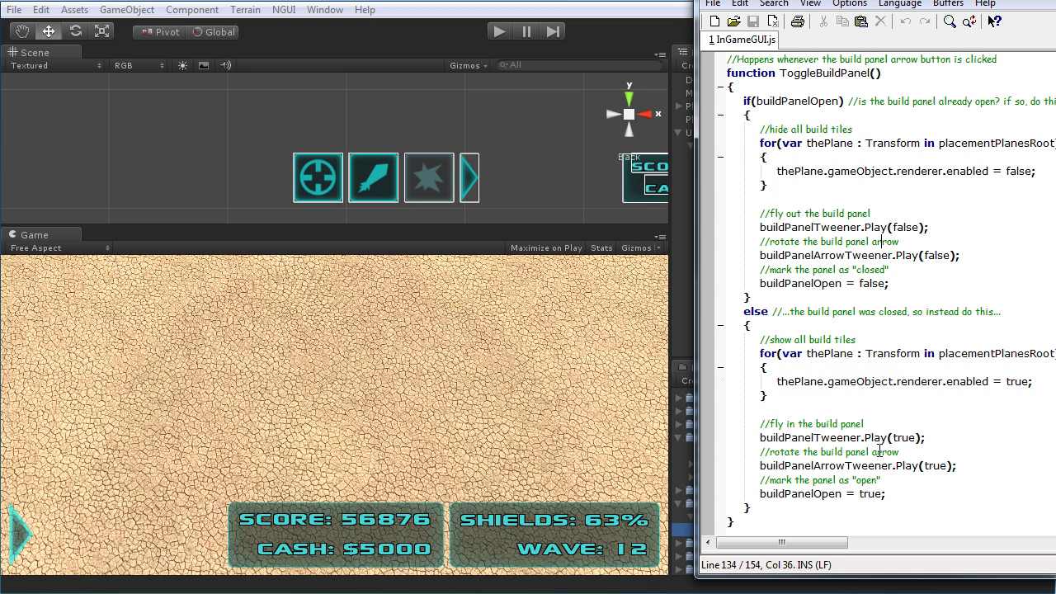
Step: Examine the whole ToggleBuildPanel function, including the comment above it and its declaration line
drag(738, 515, 708, 61)
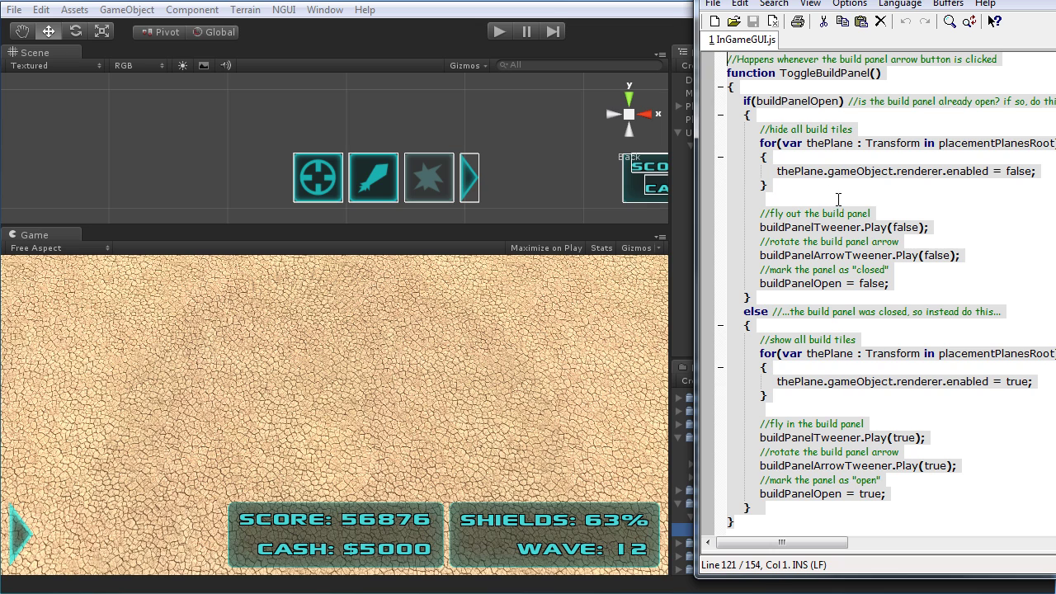
click(1047, 505)
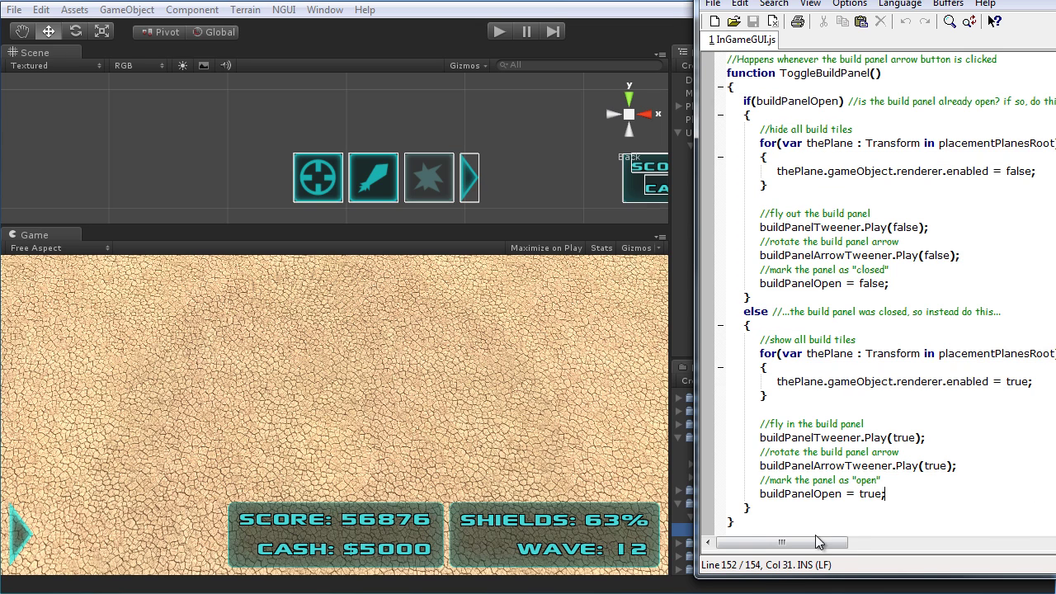
drag(733, 522, 937, 441)
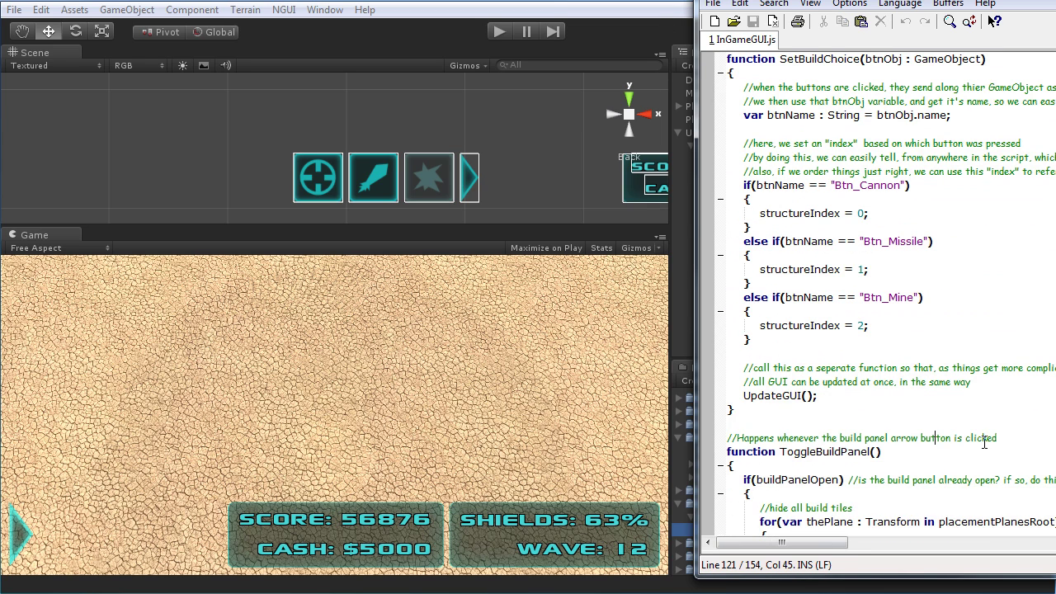
scroll(985, 442, down, 9)
click(817, 73)
drag(729, 60, 1012, 64)
click(944, 110)
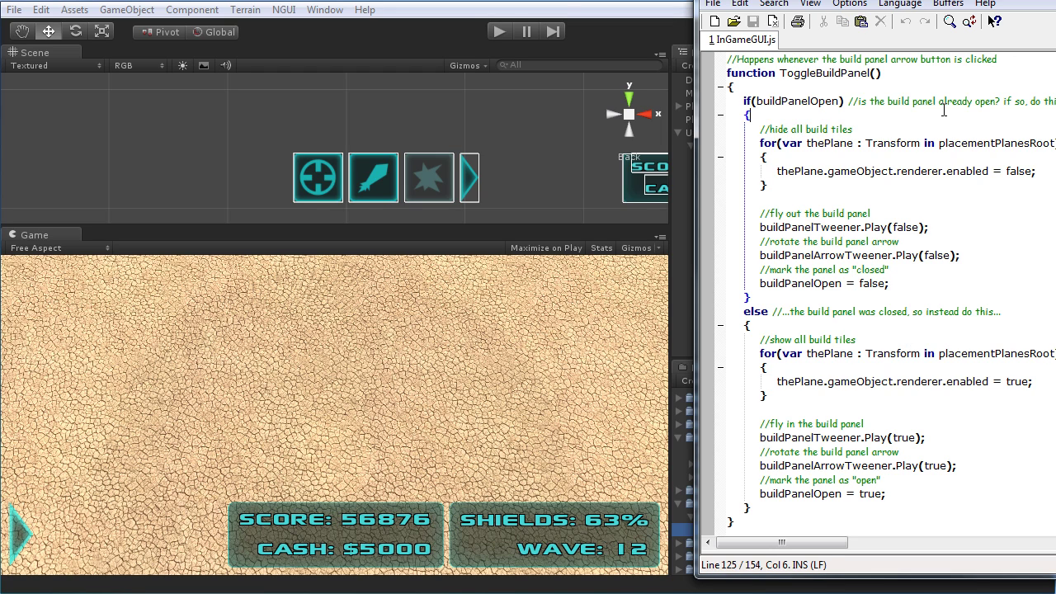
drag(778, 72, 735, 86)
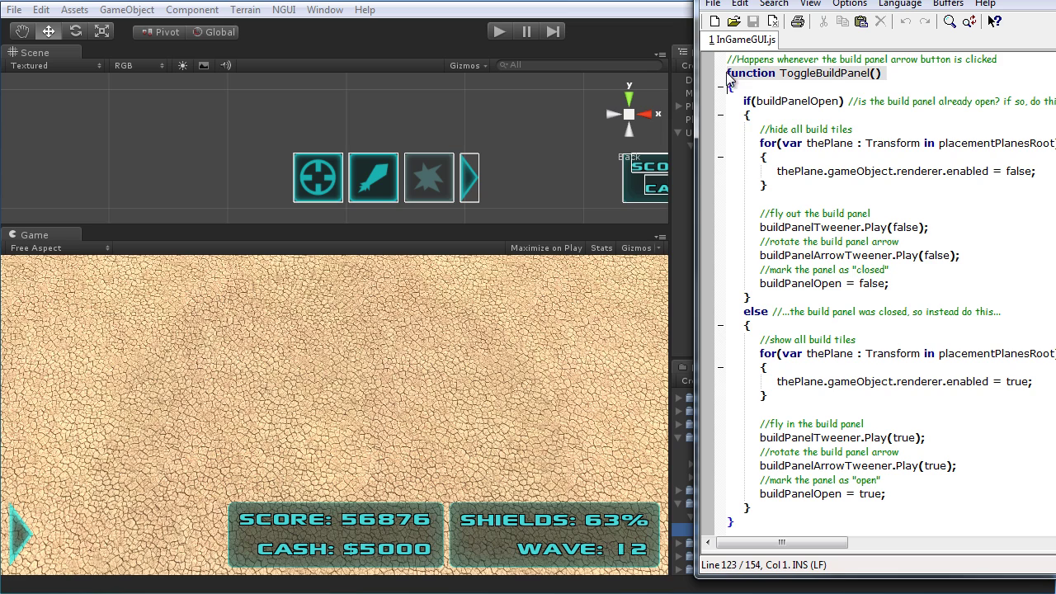
click(801, 127)
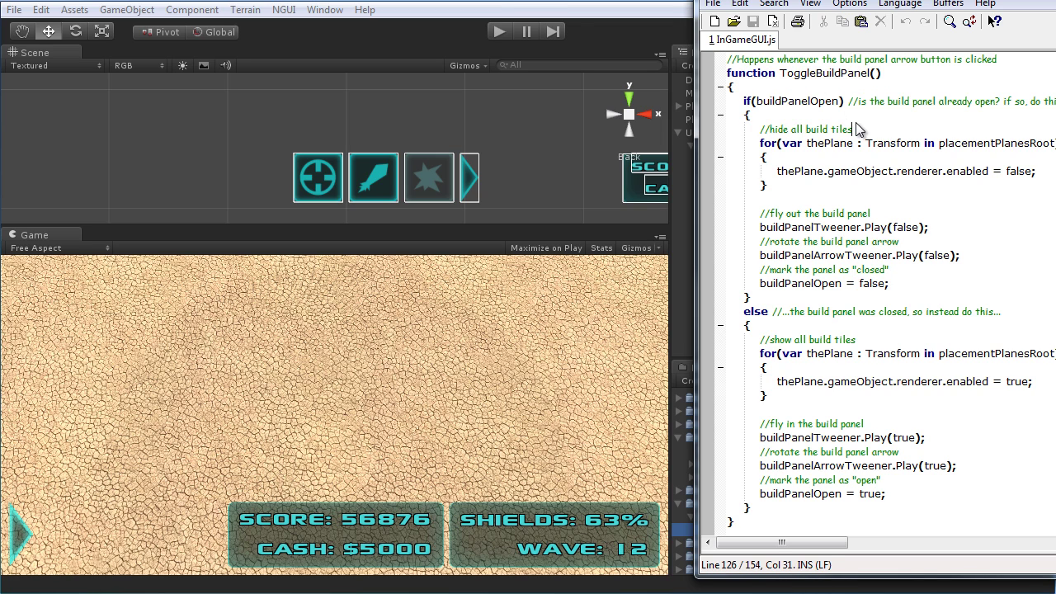
Step: Switch back to Unity and select Btn_Arrow under _Panel-Build to examine its UIButton Message settings
click(552, 2)
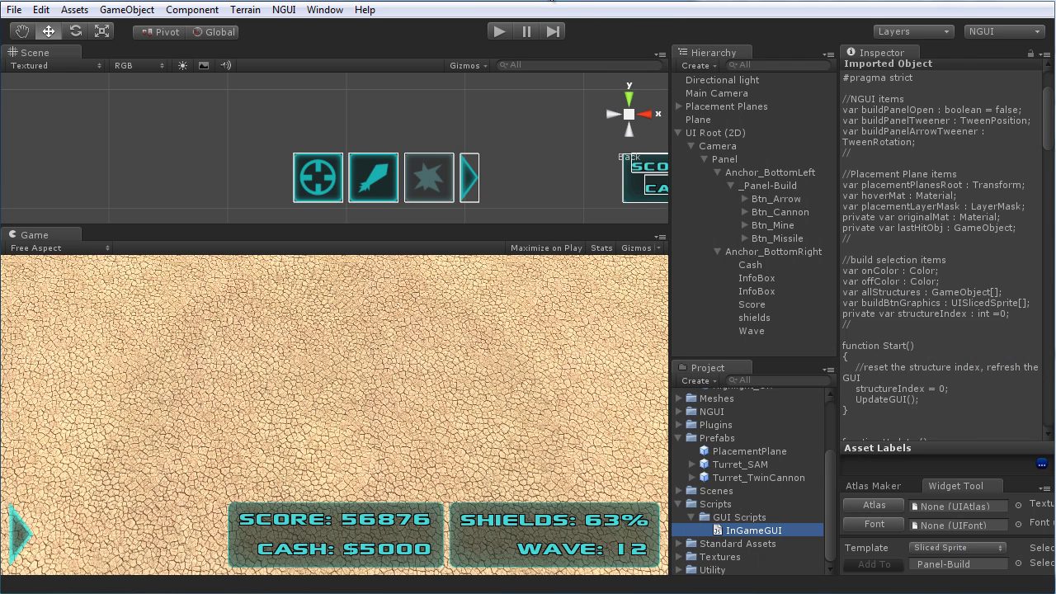
click(792, 201)
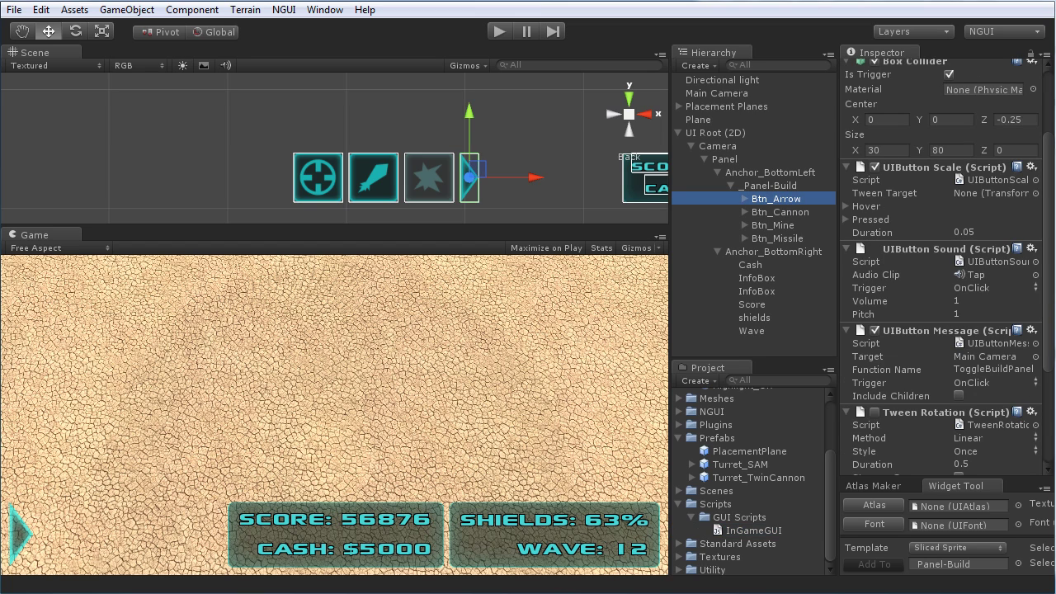
Step: Review Btn_Arrow's UIButton Message settings and look through the NGUI Interaction components available to add
drag(1045, 307, 1052, 324)
scroll(859, 318, down, 3)
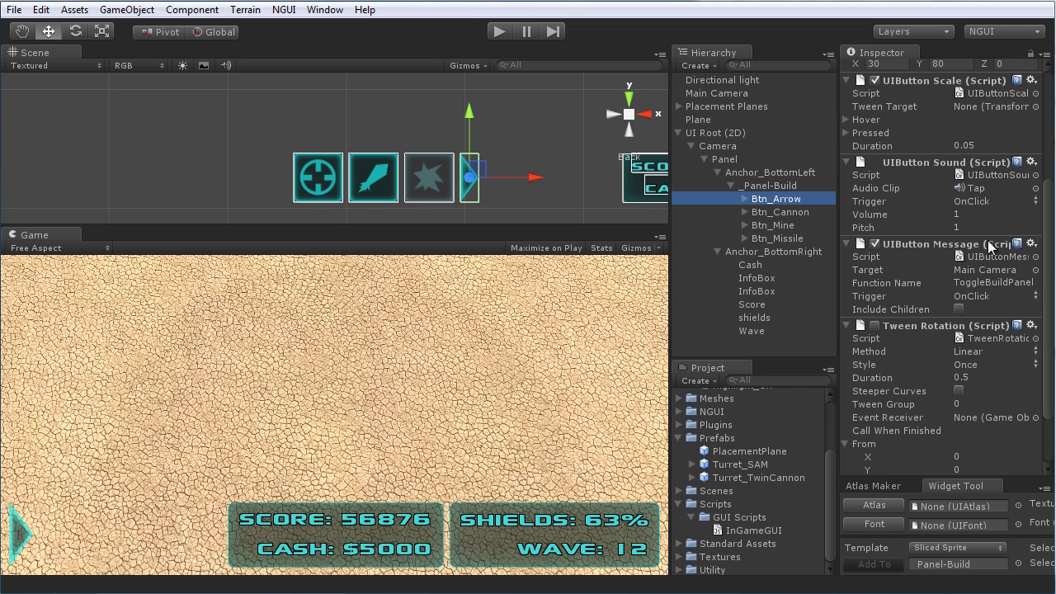
click(228, 11)
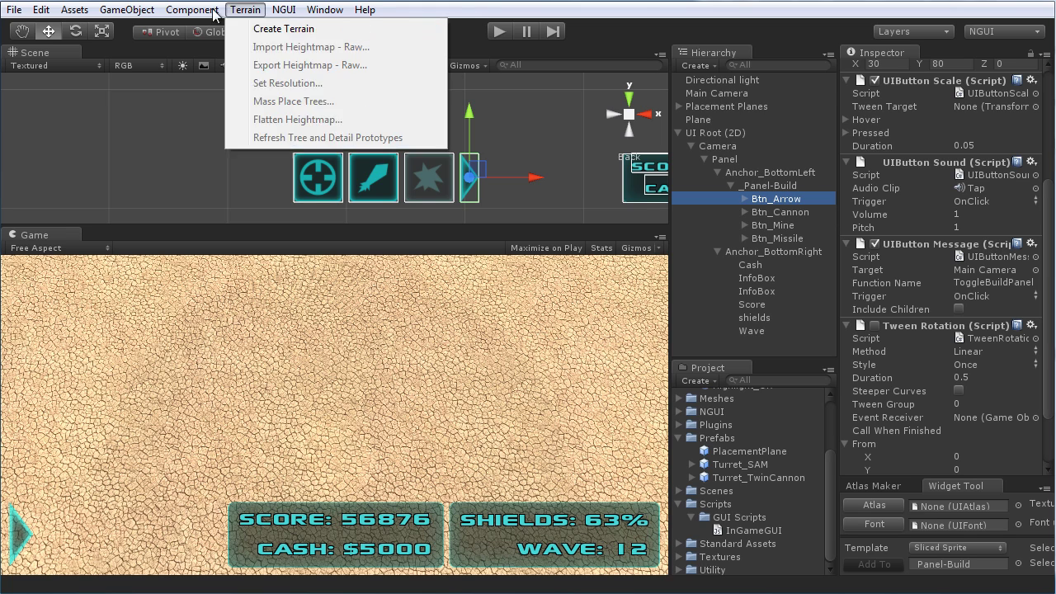
mouse_move(192, 10)
mouse_move(231, 156)
mouse_move(386, 235)
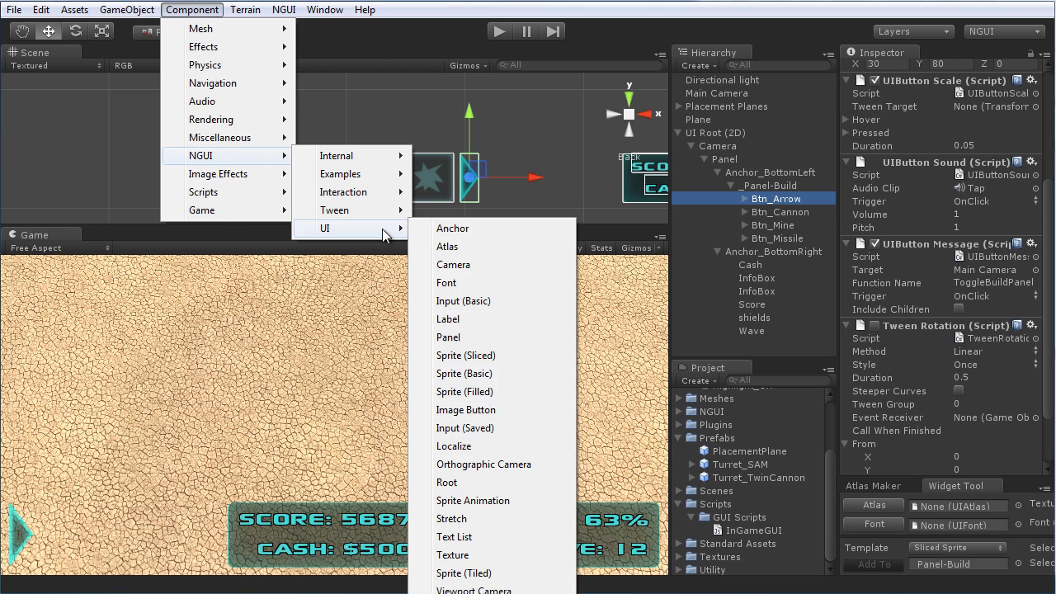
mouse_move(355, 192)
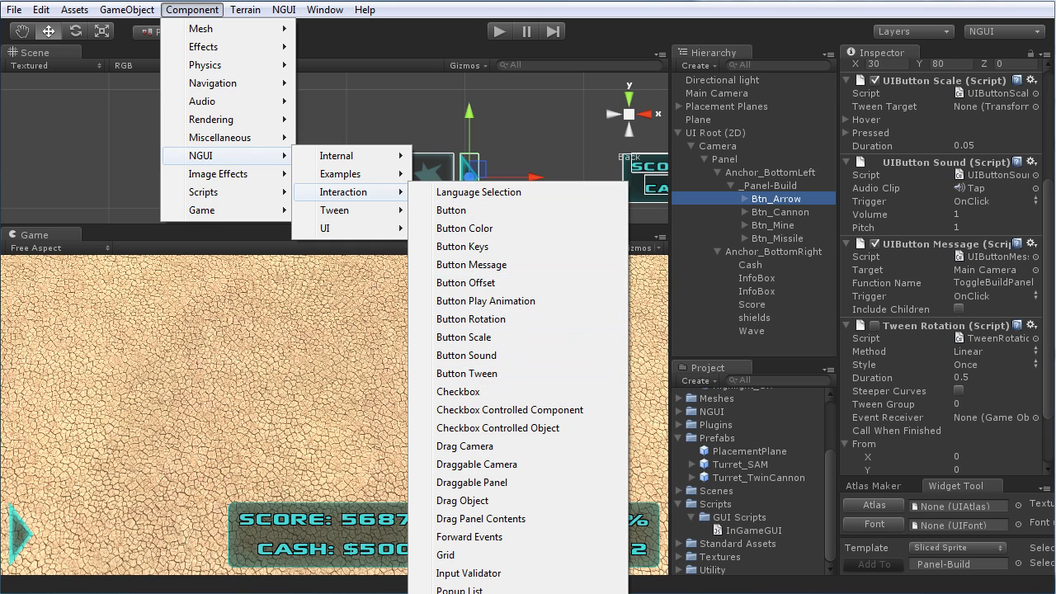
click(552, 325)
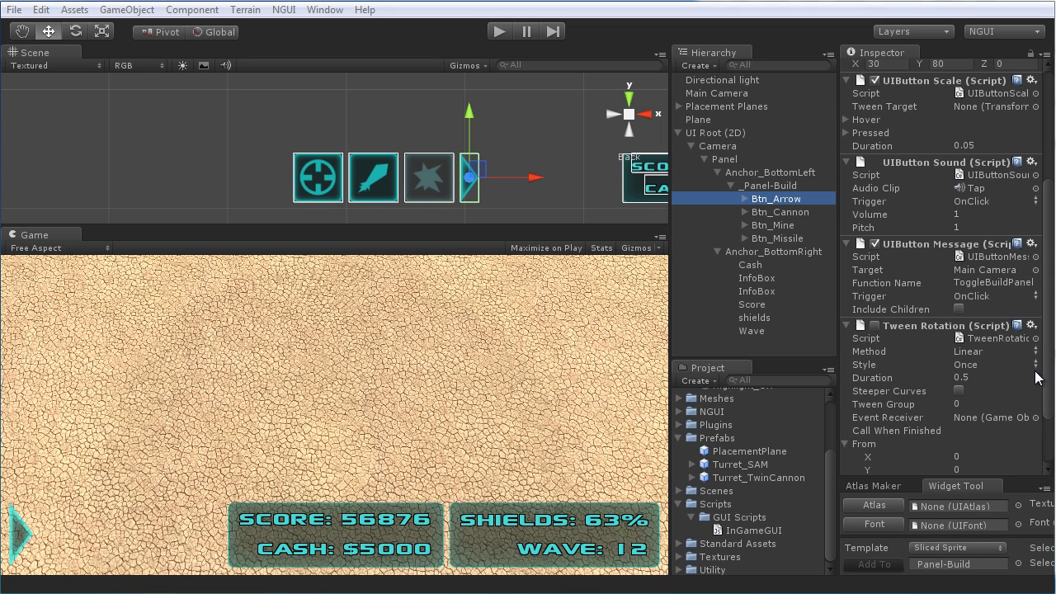
Step: Examine the UIButton Message's target and function name, then select Main Camera to view its In Game GUI script
click(990, 272)
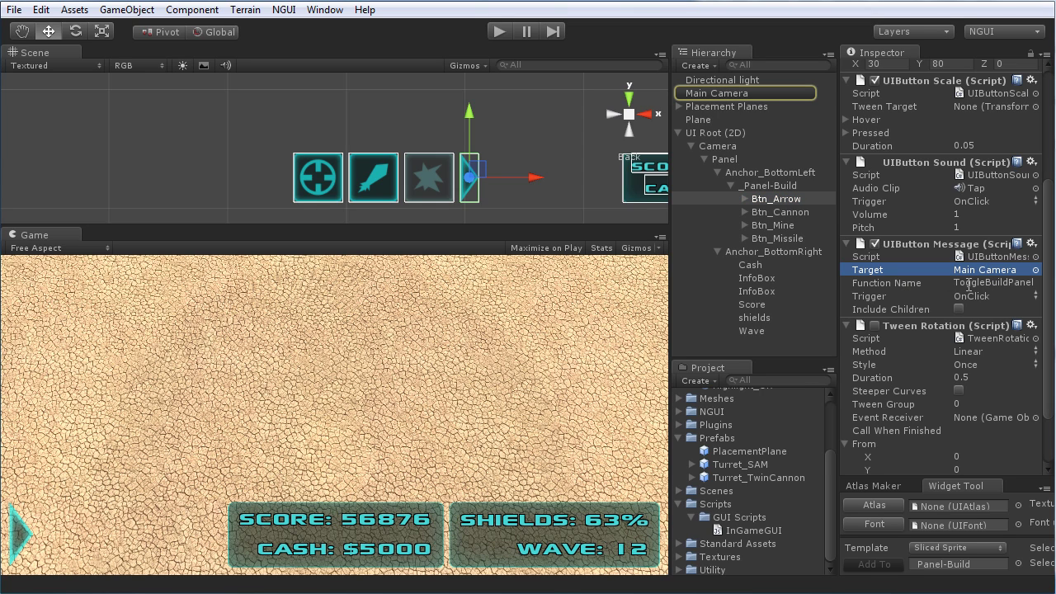
click(1019, 285)
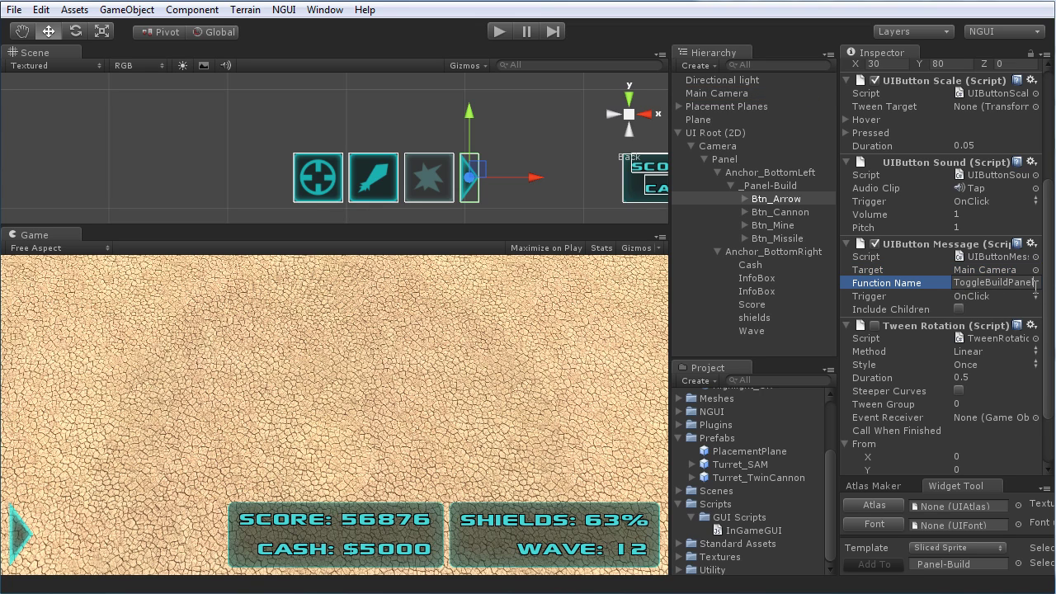
click(997, 270)
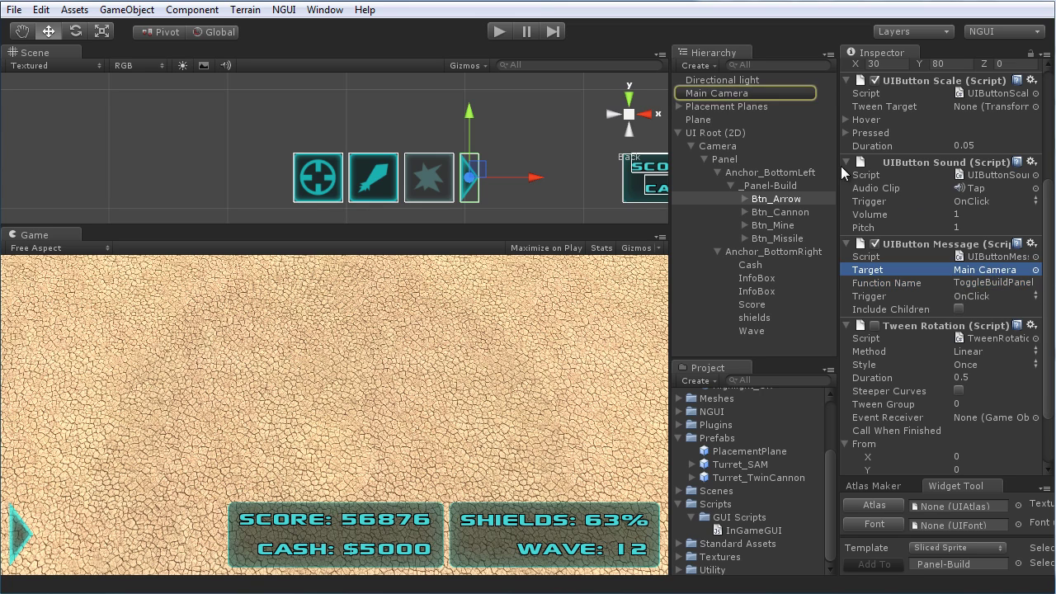
click(729, 93)
scroll(957, 333, down, 3)
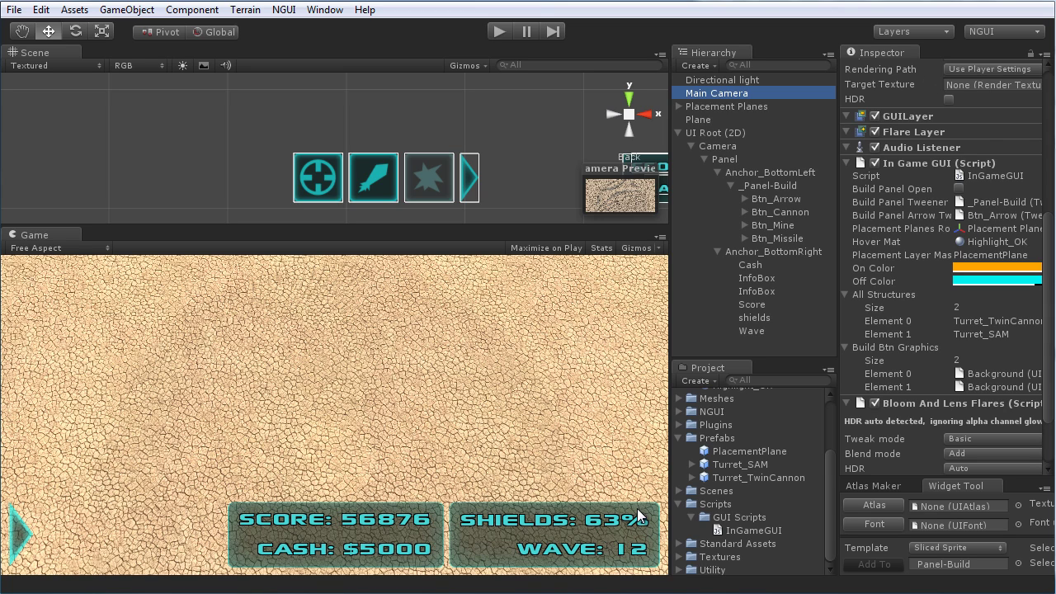
Step: Switch to the code editor to review the whole ToggleBuildPanel function, then return to Unity
key(alt+Tab)
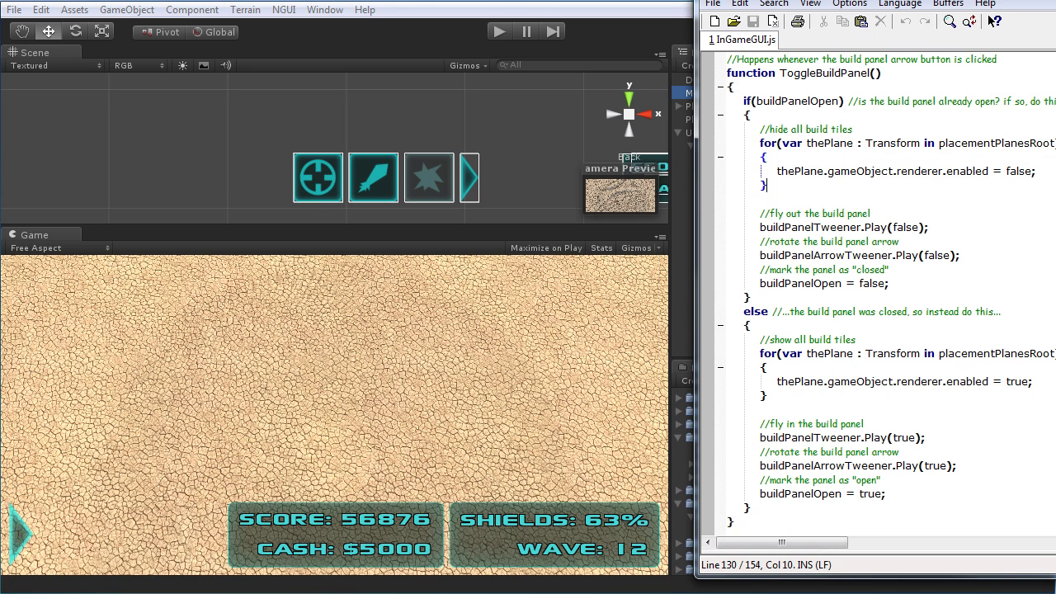
drag(736, 523, 704, 76)
click(862, 184)
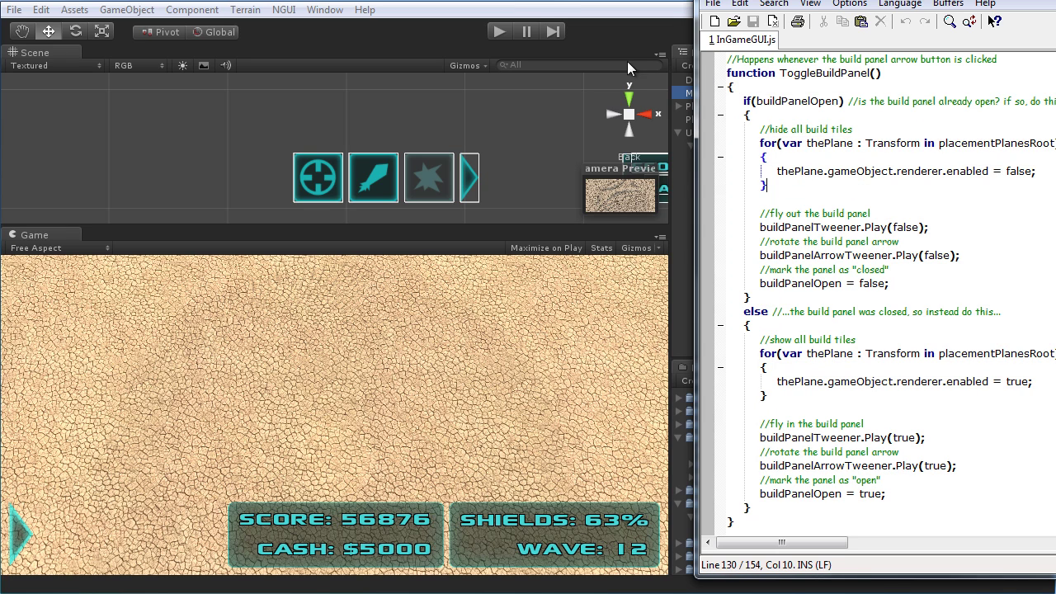
click(548, 2)
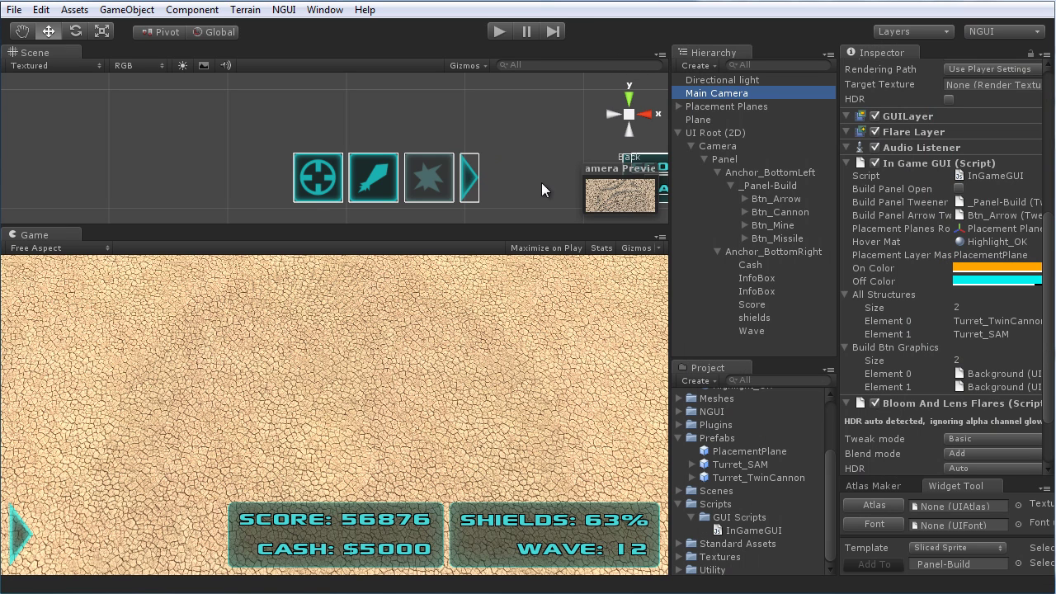
Step: Inspect Btn_Arrow's ToggleBuildPanel function name and follow its message target to Main Camera's In Game GUI script
click(780, 199)
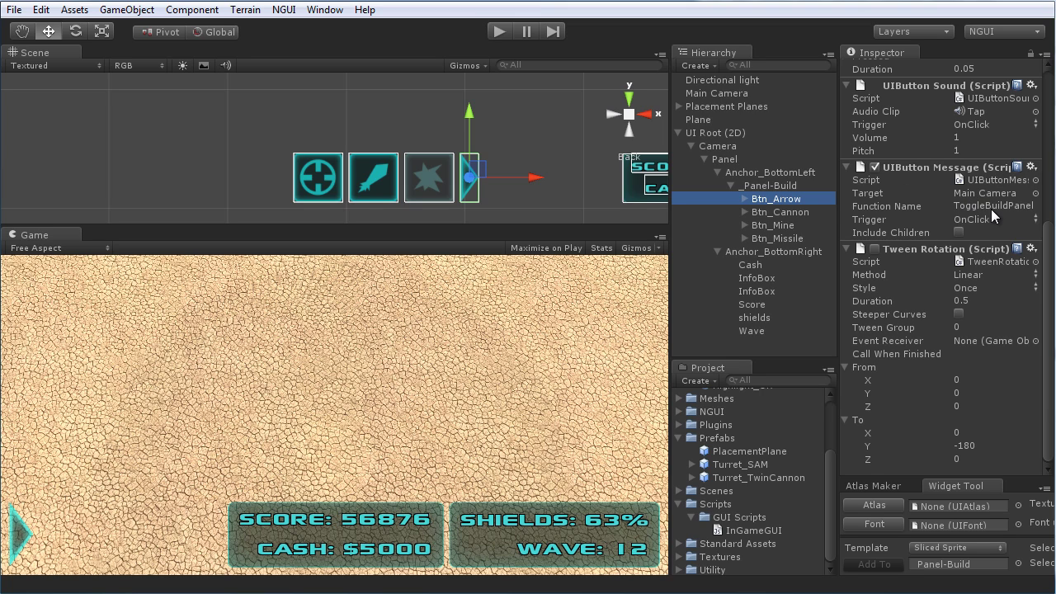
click(982, 207)
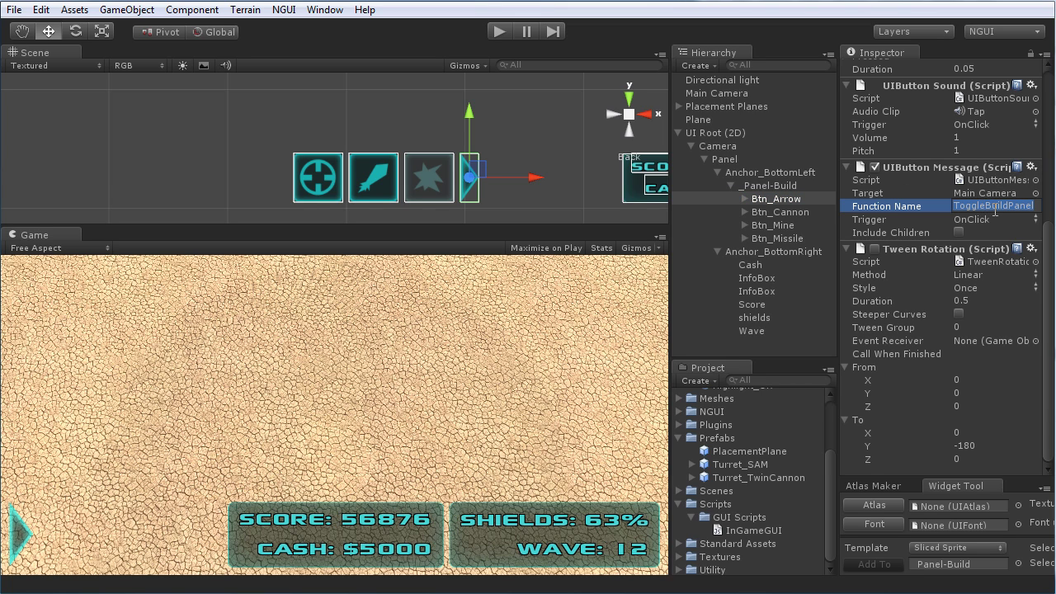
click(992, 212)
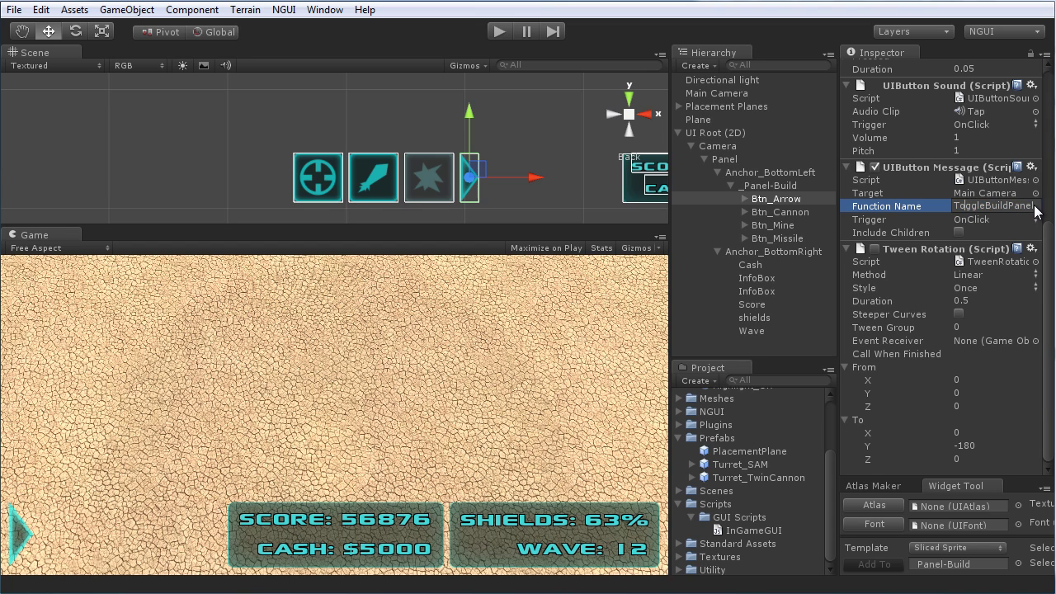
click(927, 203)
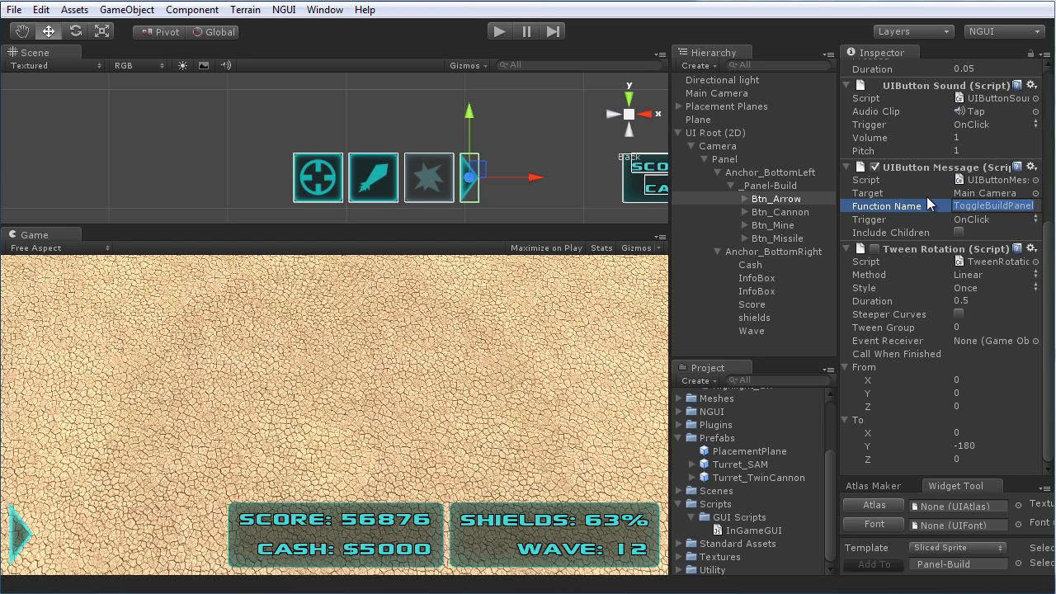
double_click(988, 192)
scroll(934, 217, down, 3)
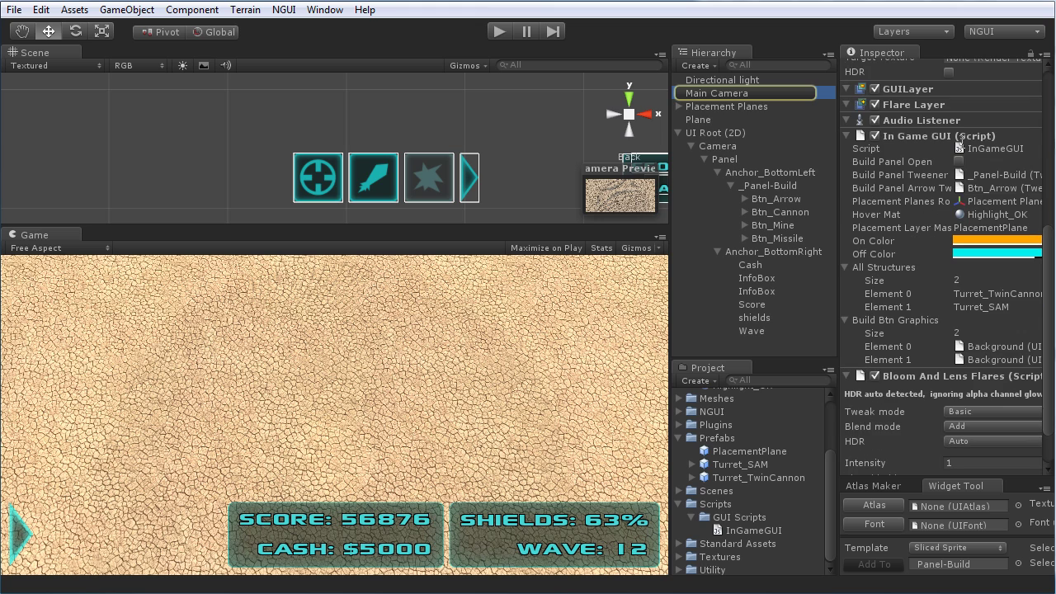
Step: Open the InGameGUI script and examine ToggleBuildPanel's buildPanelOpen check and the loop that hides all build tiles
double_click(980, 142)
drag(727, 522, 728, 73)
click(806, 143)
click(774, 107)
drag(745, 100, 763, 115)
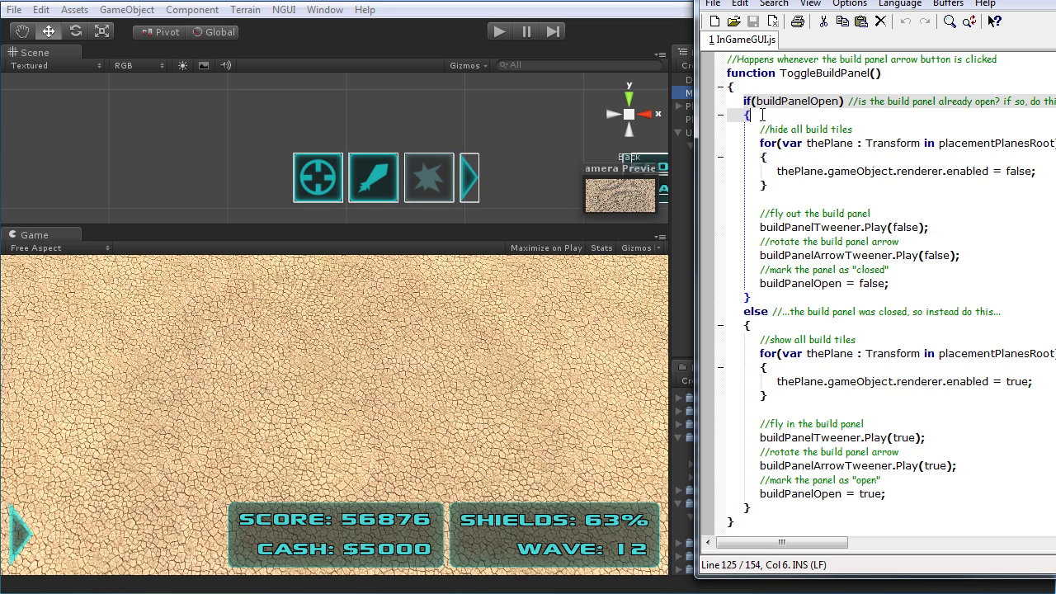
click(815, 171)
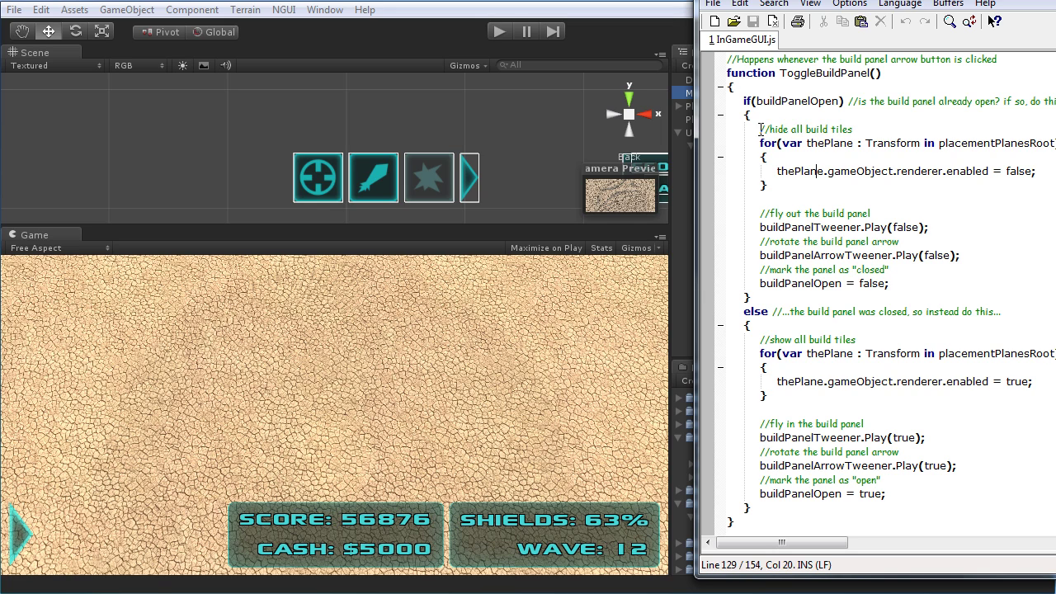
drag(768, 185, 761, 130)
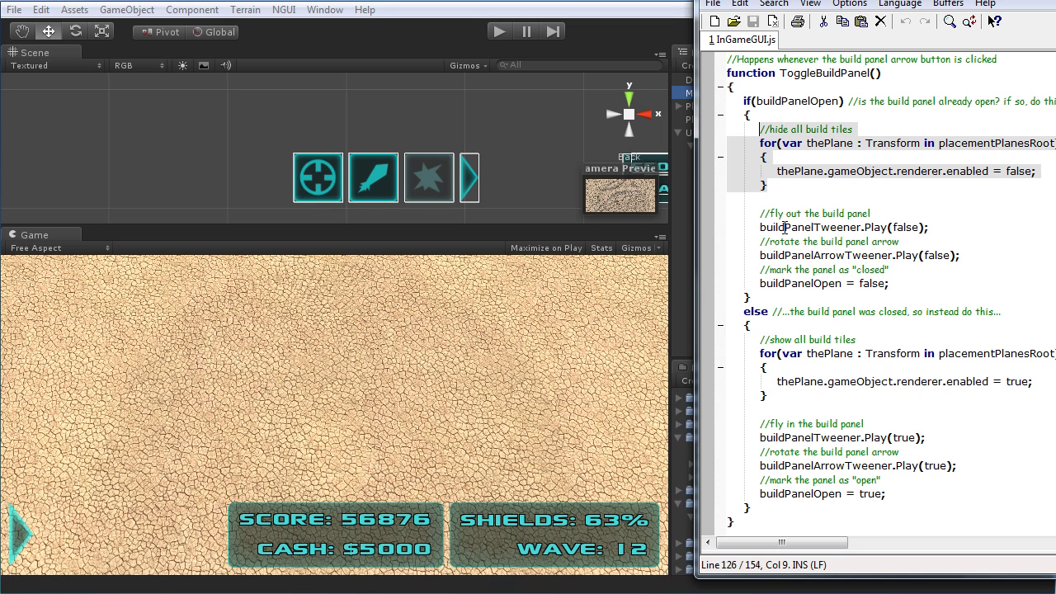
Step: Read the lines that fly out the build panel, rotate its arrow and mark the panel as closed
click(837, 227)
click(767, 187)
click(821, 227)
drag(769, 216, 866, 229)
click(837, 270)
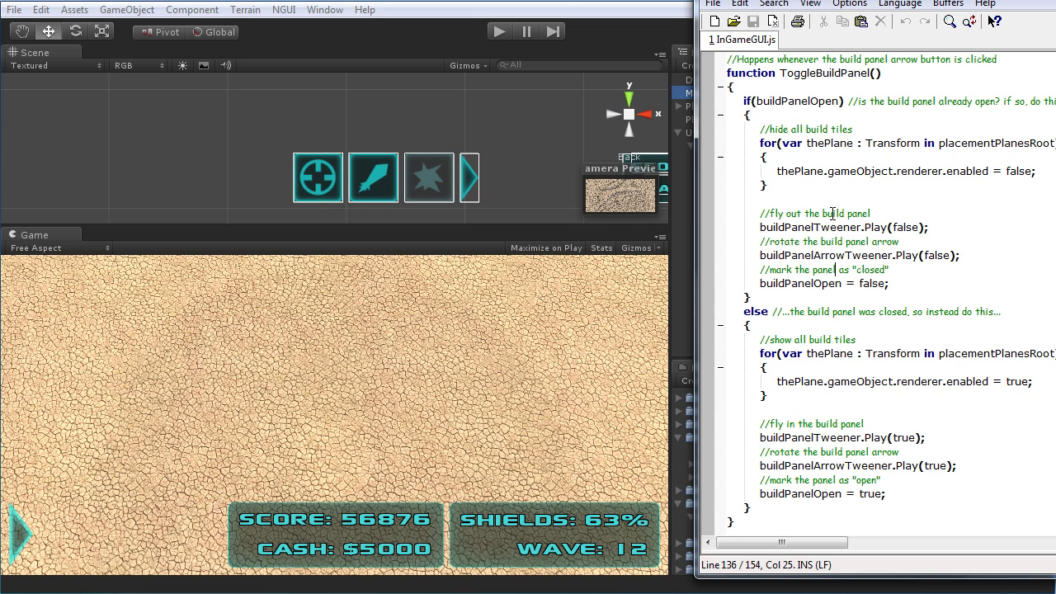
drag(761, 227, 932, 231)
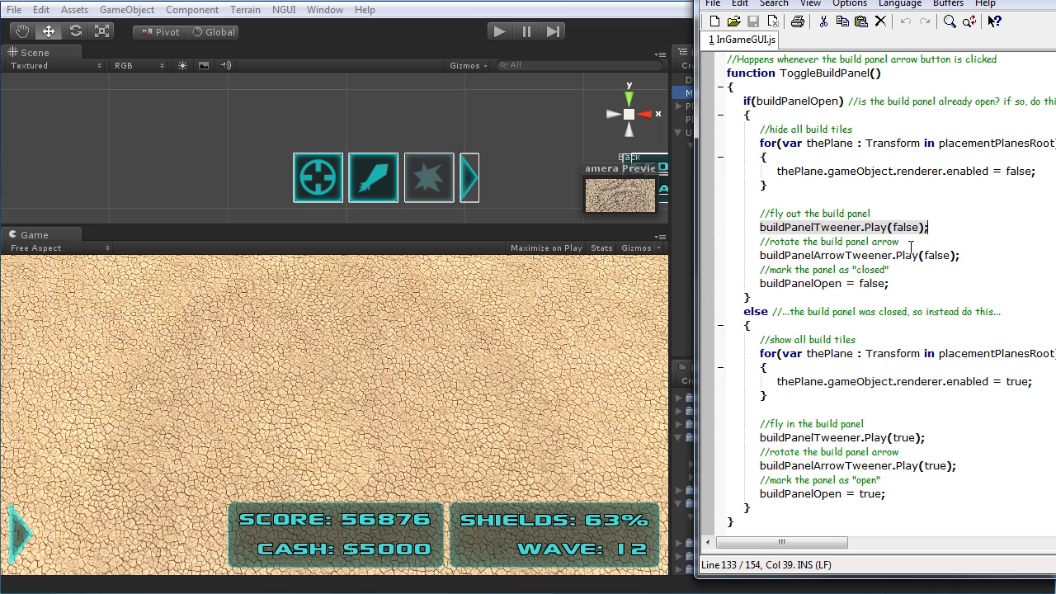
click(820, 255)
drag(760, 255, 965, 256)
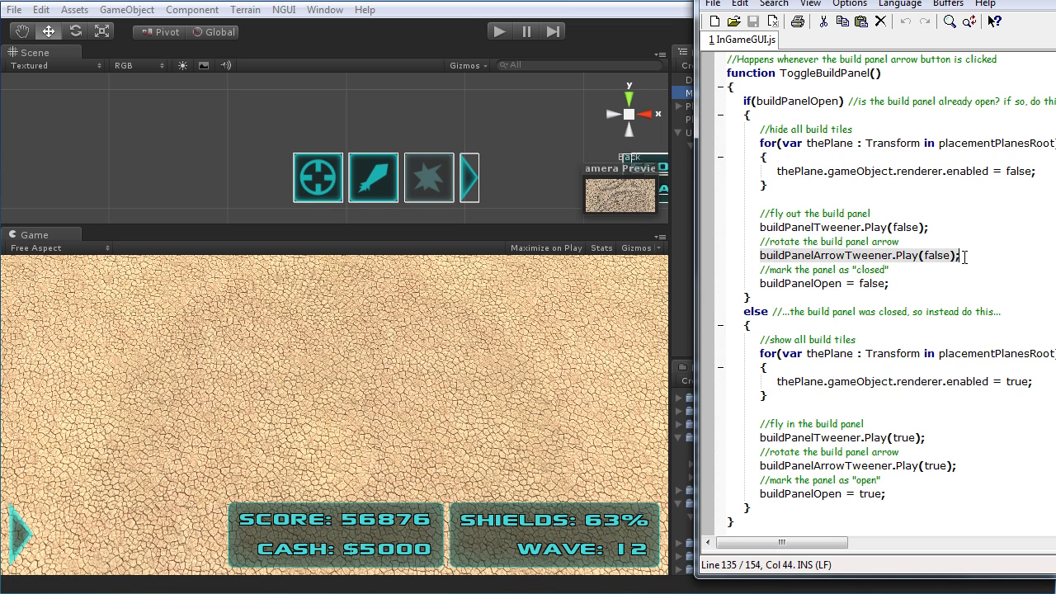
drag(761, 284, 893, 284)
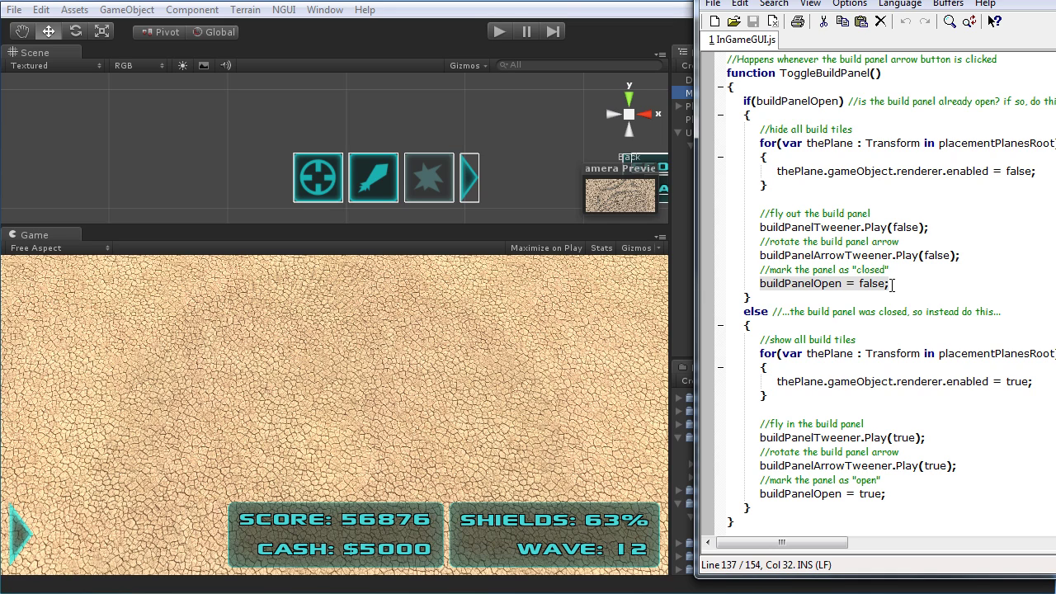
click(871, 275)
Step: Trace buildPanelTweener back to its TweenPosition variable declaration among the NGUI items at the script's start
drag(760, 228, 862, 236)
scroll(878, 297, up, 20)
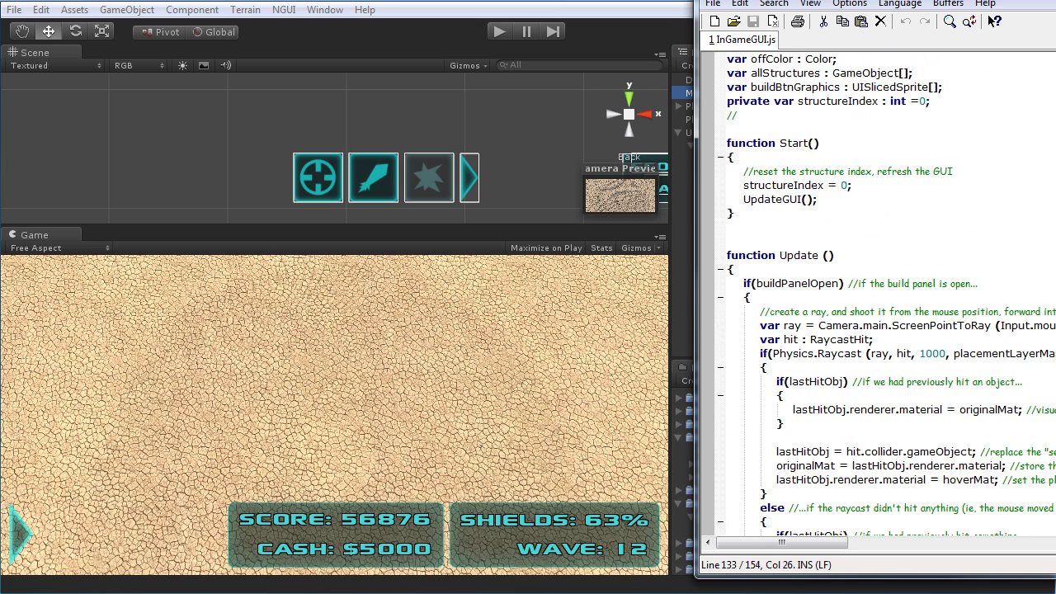
drag(950, 115, 730, 121)
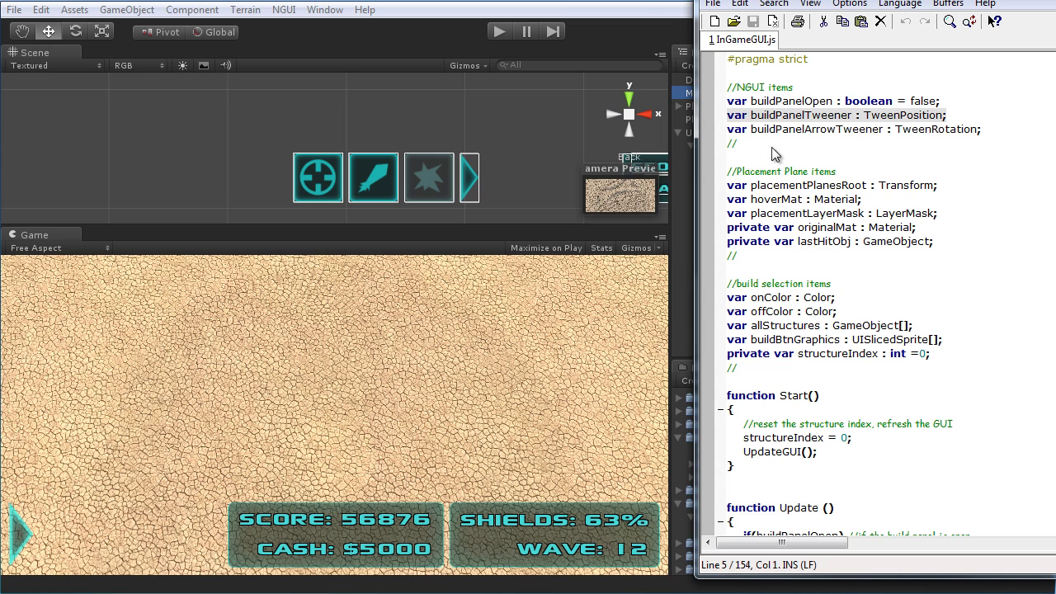
Step: Switch to Unity and compare _Panel-Build's Tween Position component with the tweener references in Main Camera's In Game GUI script
key(alt+Tab)
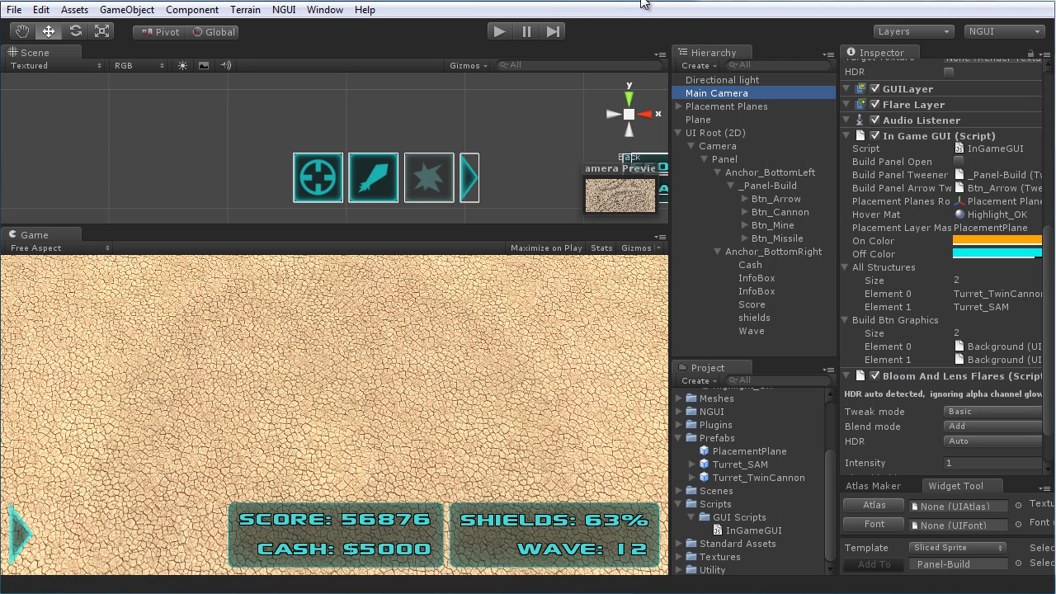
click(770, 186)
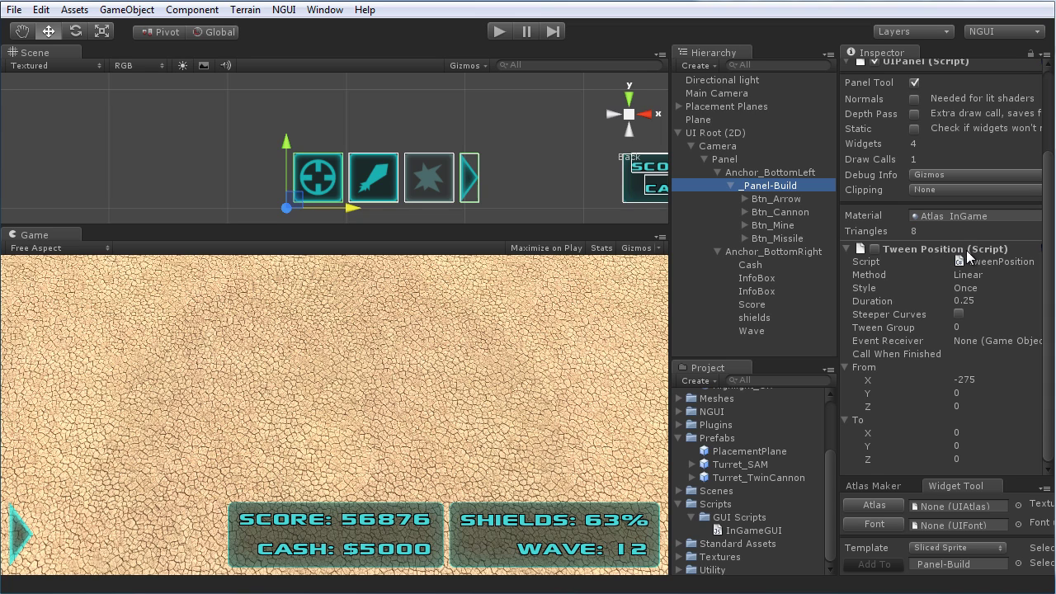
click(733, 93)
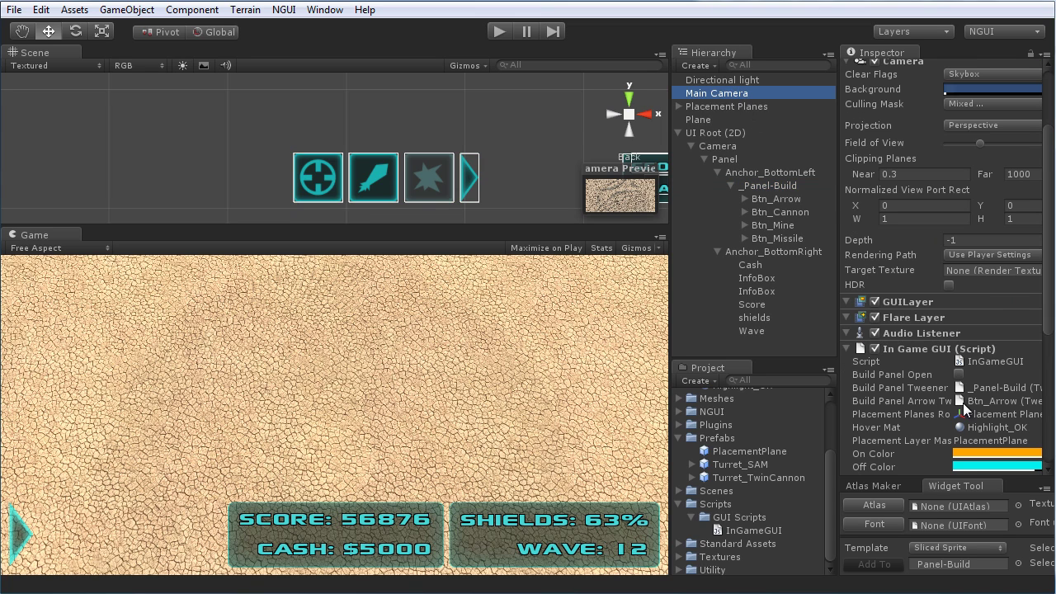
scroll(963, 403, down, 3)
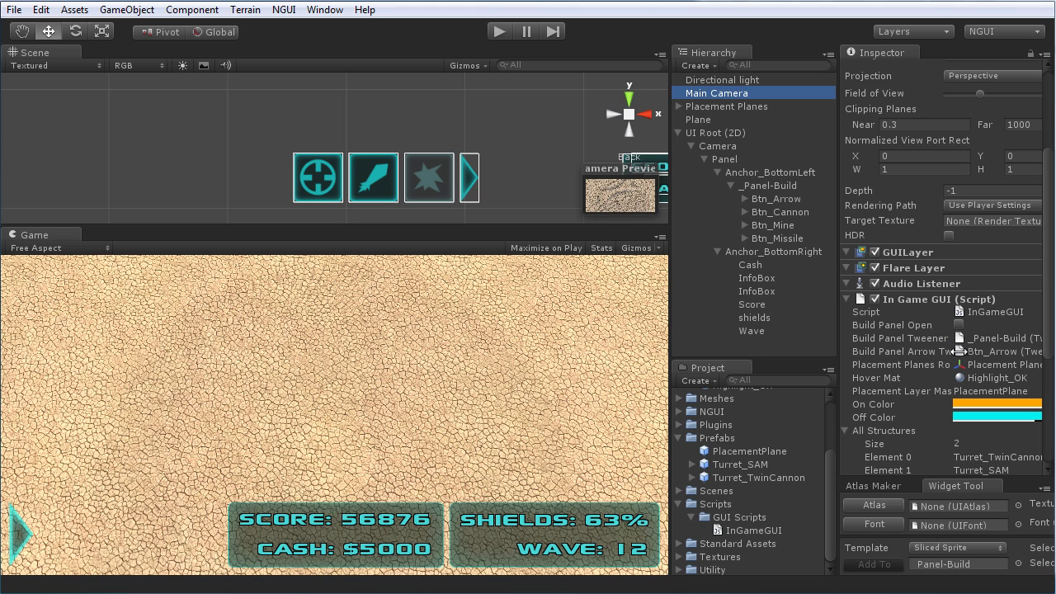
Step: Widen the Inspector and assign _Panel-Build as the Build Panel Tweener and Btn_Arrow as the Build Panel Arrow Tweener
drag(835, 333, 669, 340)
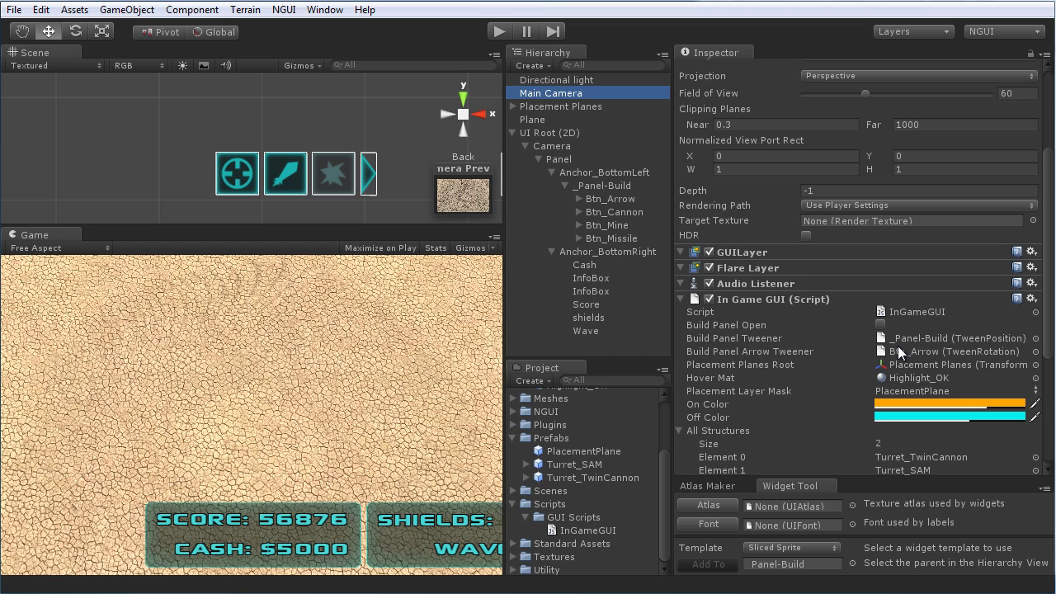
drag(603, 187, 939, 342)
drag(607, 201, 928, 352)
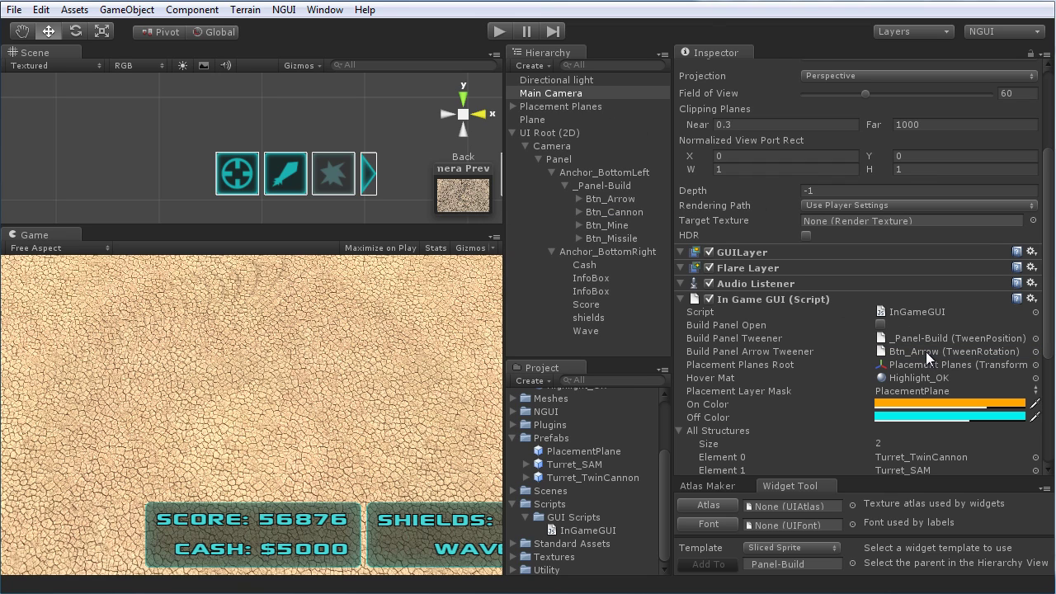
Step: Open the InGameGUI script, examine the declared variable types such as TweenPosition and Transform, and return to Unity
double_click(900, 314)
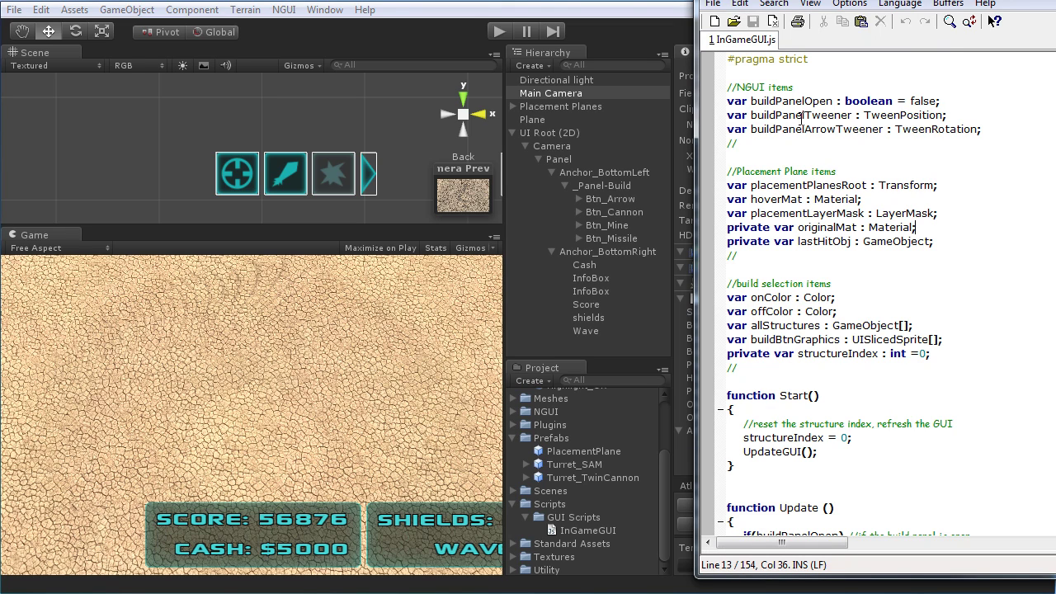
drag(864, 116, 949, 115)
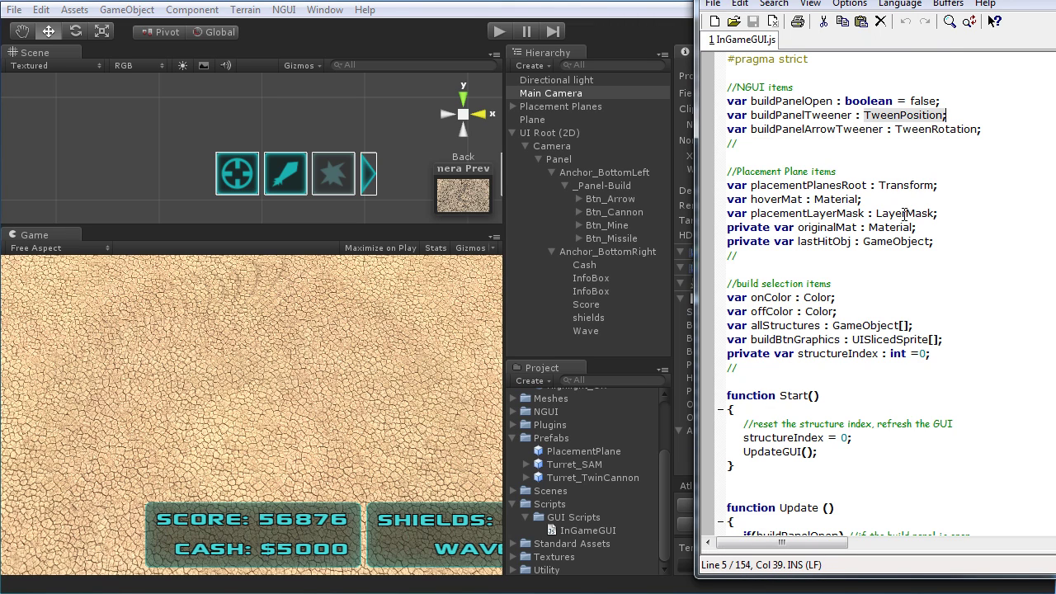
drag(868, 227, 951, 245)
drag(878, 181, 951, 187)
click(912, 129)
drag(865, 115, 944, 122)
click(846, 130)
drag(864, 116, 945, 118)
click(612, 8)
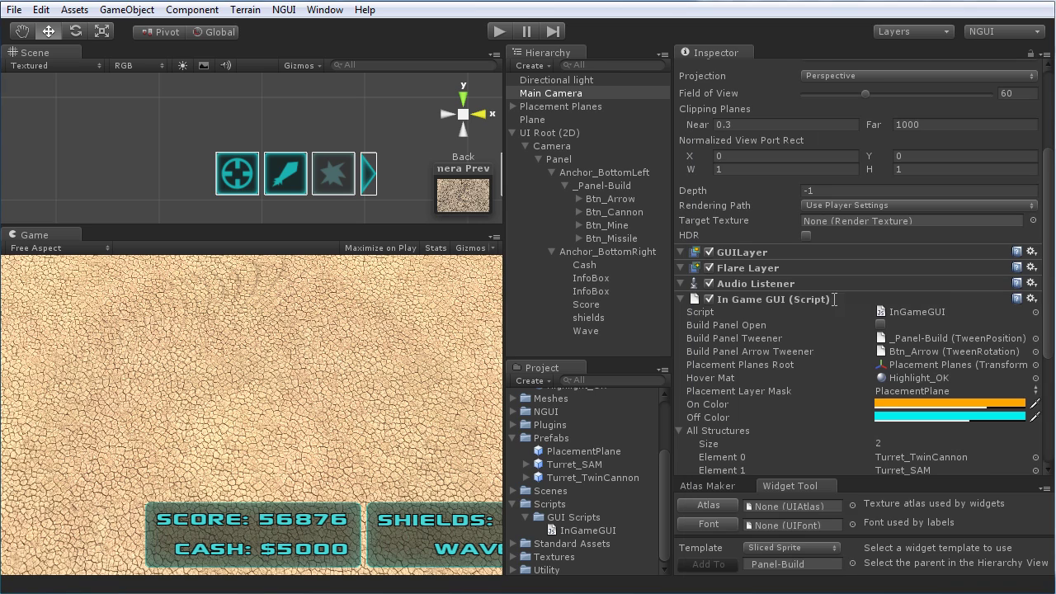
Step: Switch to the InGameGUI script and examine ToggleBuildPanel's closing branch, including buildPanelTweener.Play(false) and the lines rotating the arrow and marking the panel closed
key(alt+Tab)
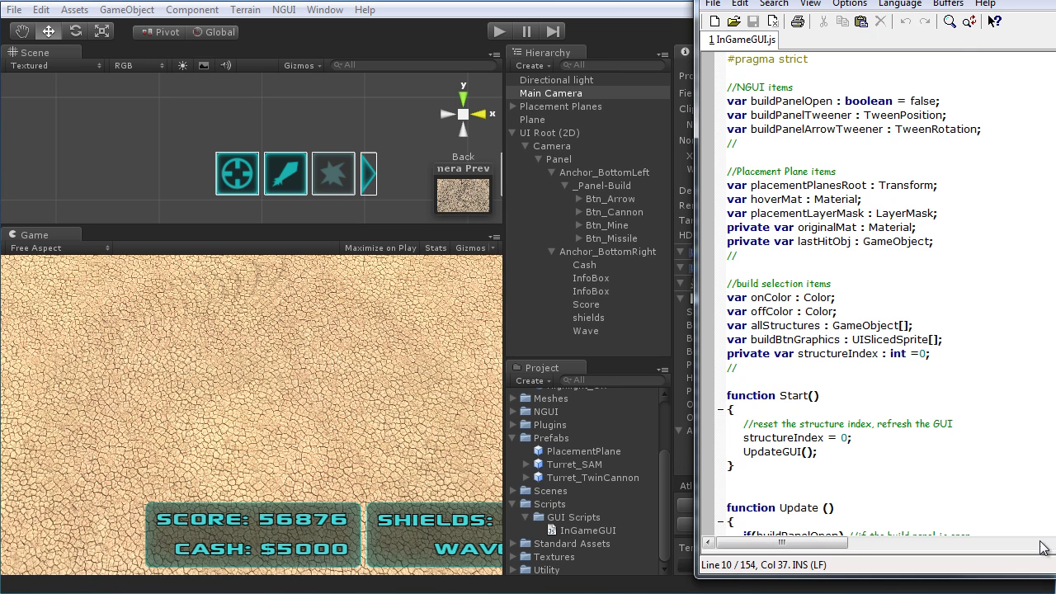
drag(866, 116, 945, 116)
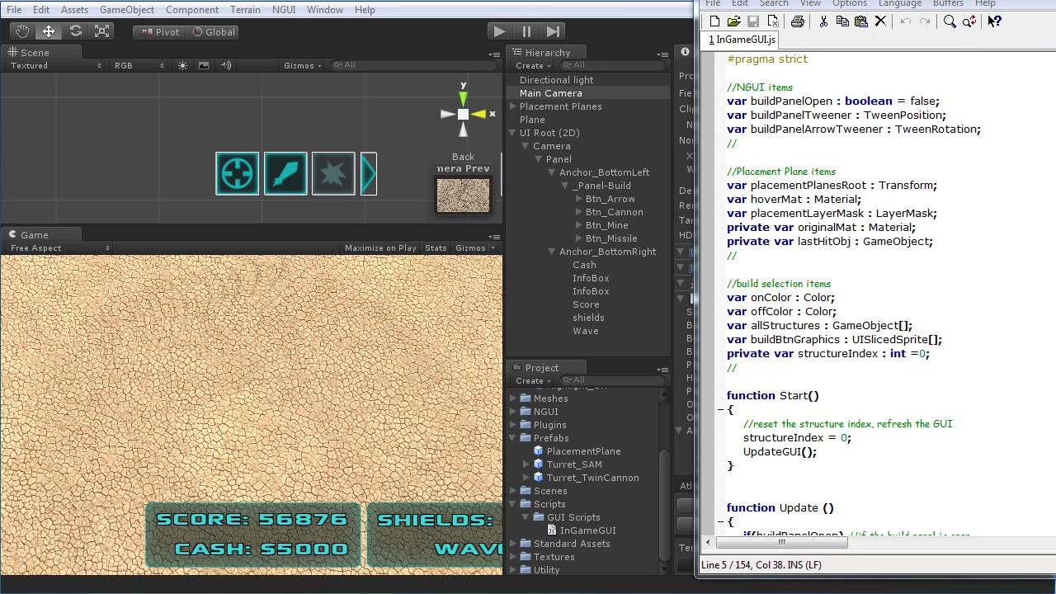
click(798, 150)
scroll(875, 297, down, 20)
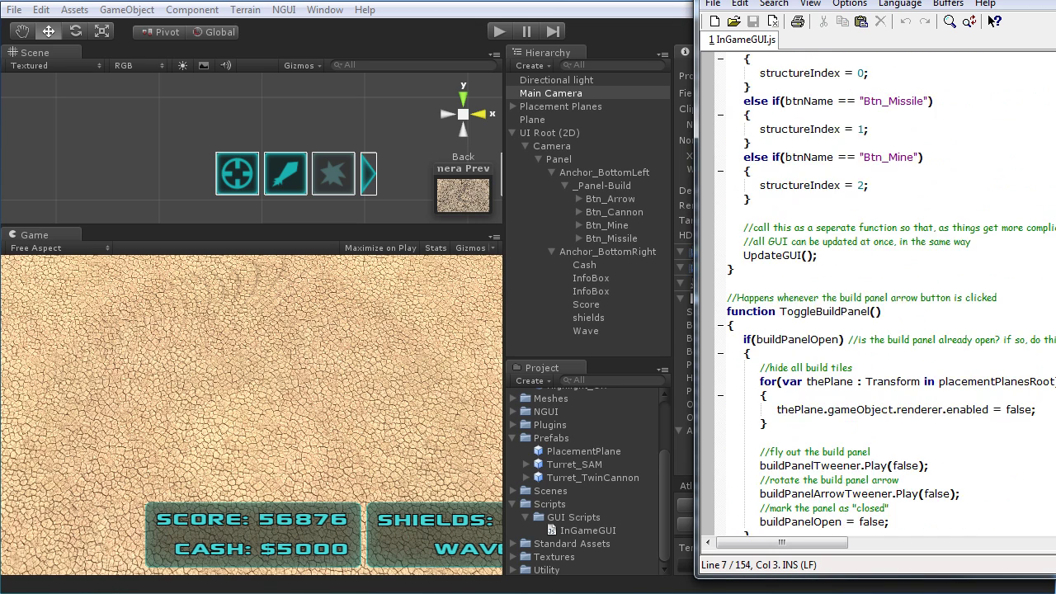
drag(760, 228, 928, 227)
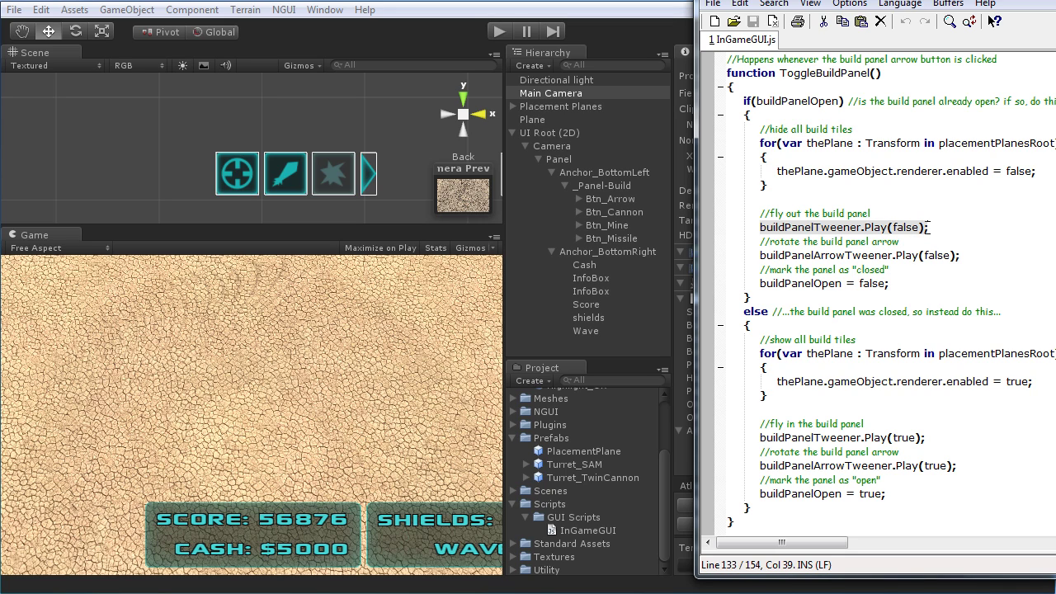
drag(841, 213, 947, 232)
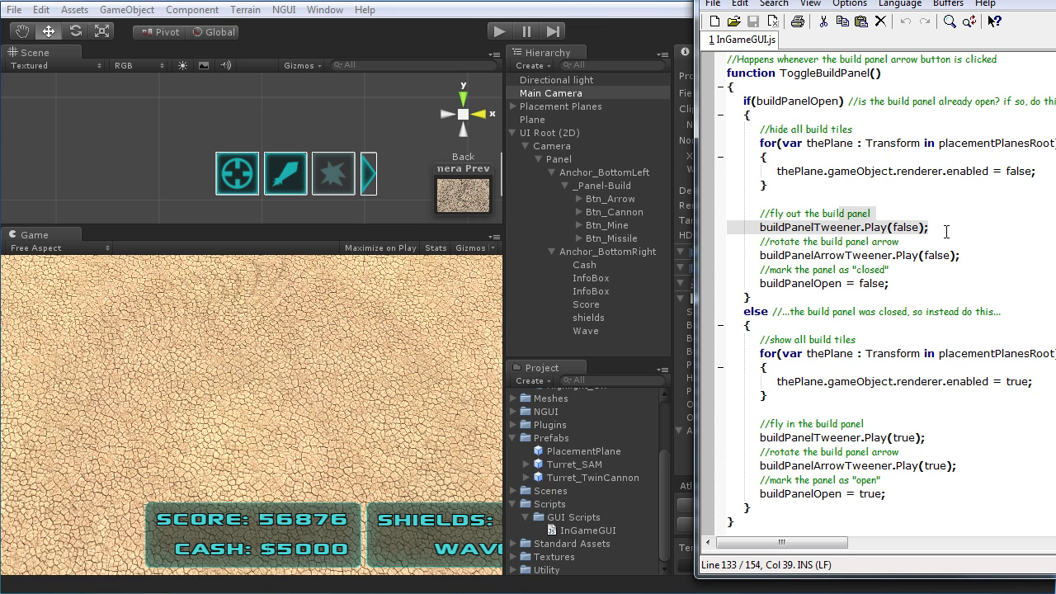
drag(812, 240, 863, 278)
click(861, 321)
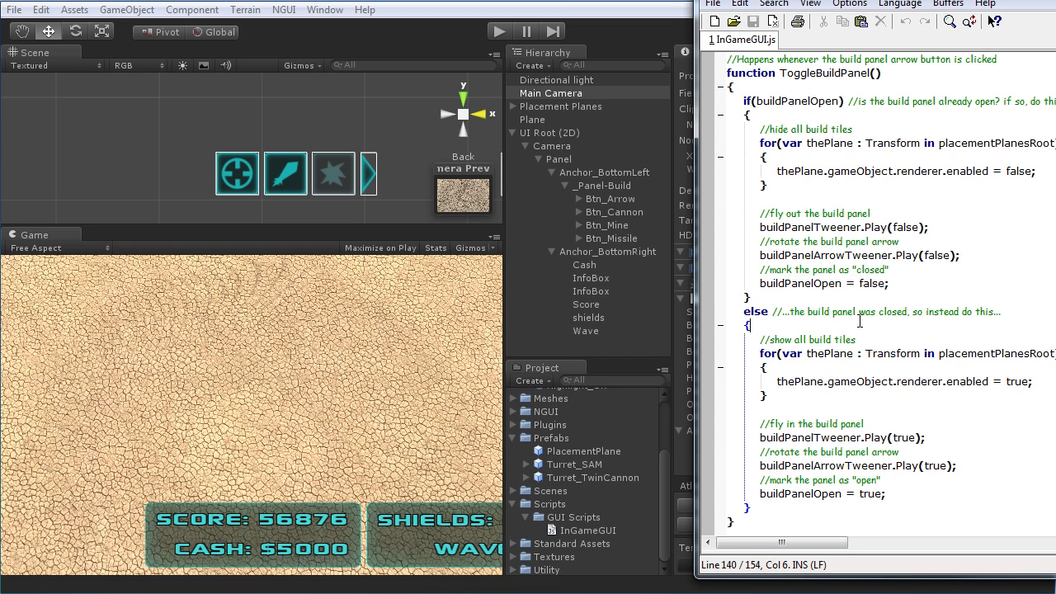
Step: Examine ToggleBuildPanel's if/else check on buildPanelOpen and the loop that shows all build tiles
click(753, 109)
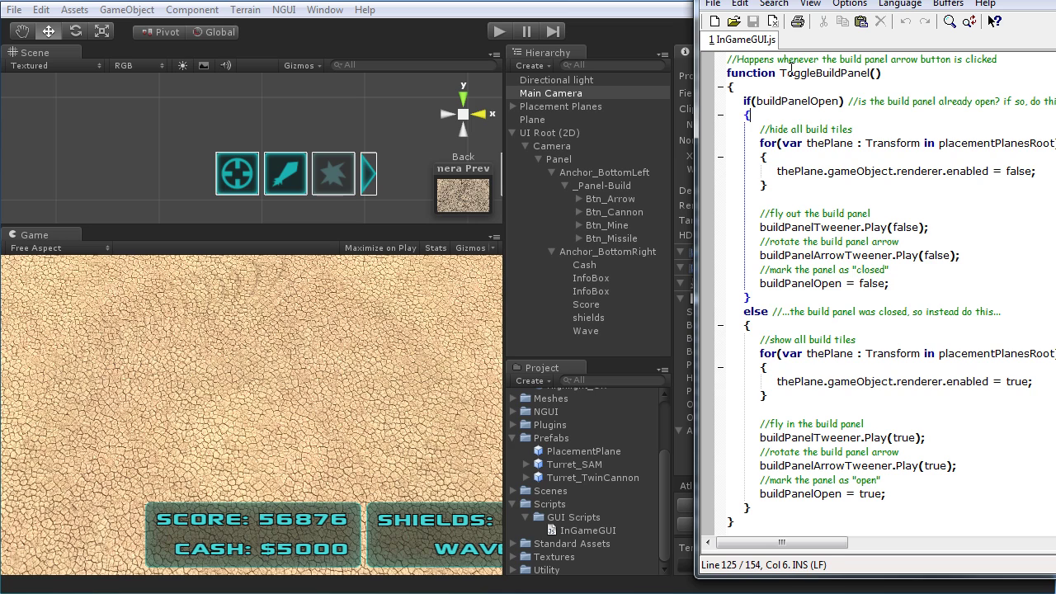
click(820, 100)
click(751, 115)
drag(744, 100, 896, 311)
click(896, 312)
click(818, 361)
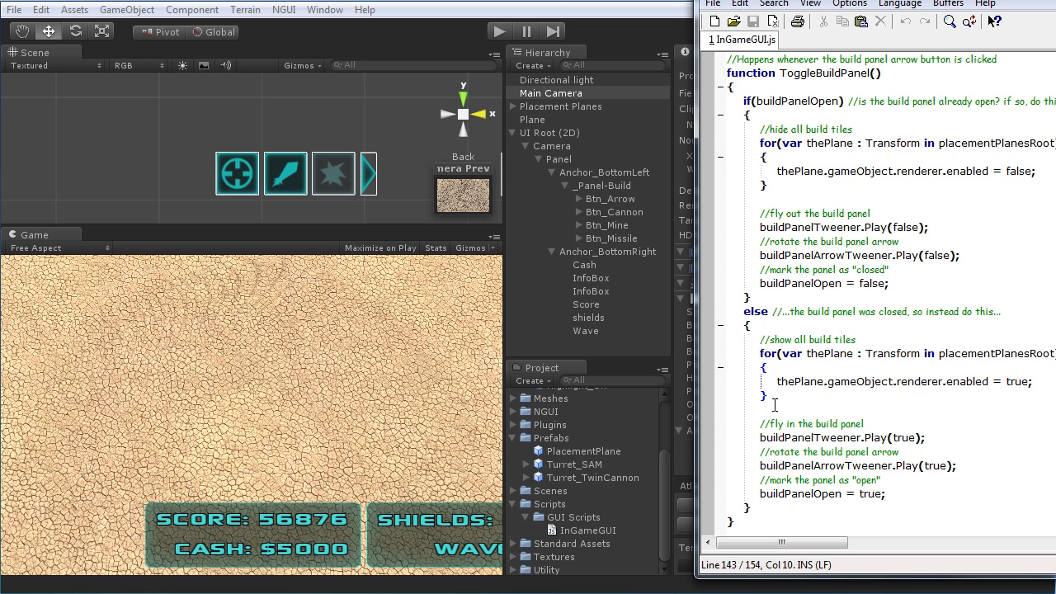
drag(775, 402, 758, 338)
click(804, 410)
click(850, 442)
Step: Examine the else branch's Play(true) calls on both tweeners and the buildPanelOpen = true line
drag(759, 438, 925, 437)
click(772, 444)
drag(759, 438, 925, 437)
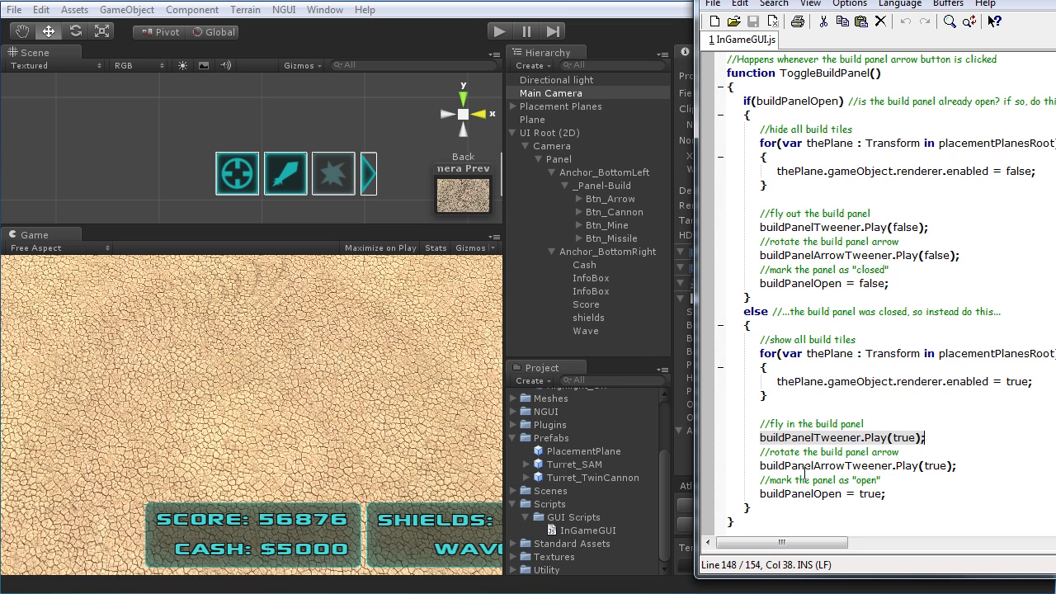
drag(759, 466, 956, 475)
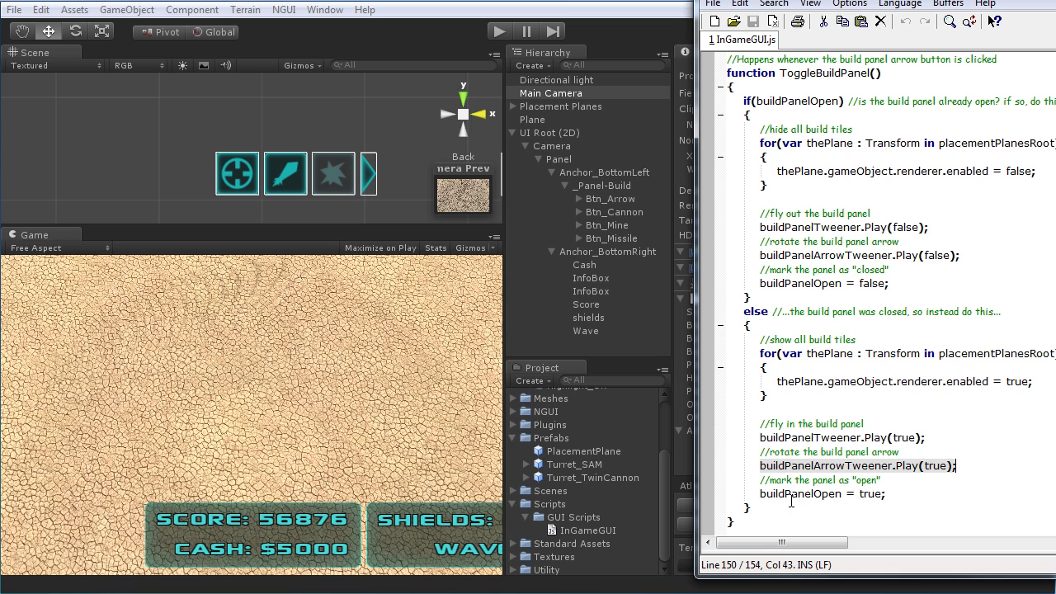
drag(760, 493, 890, 496)
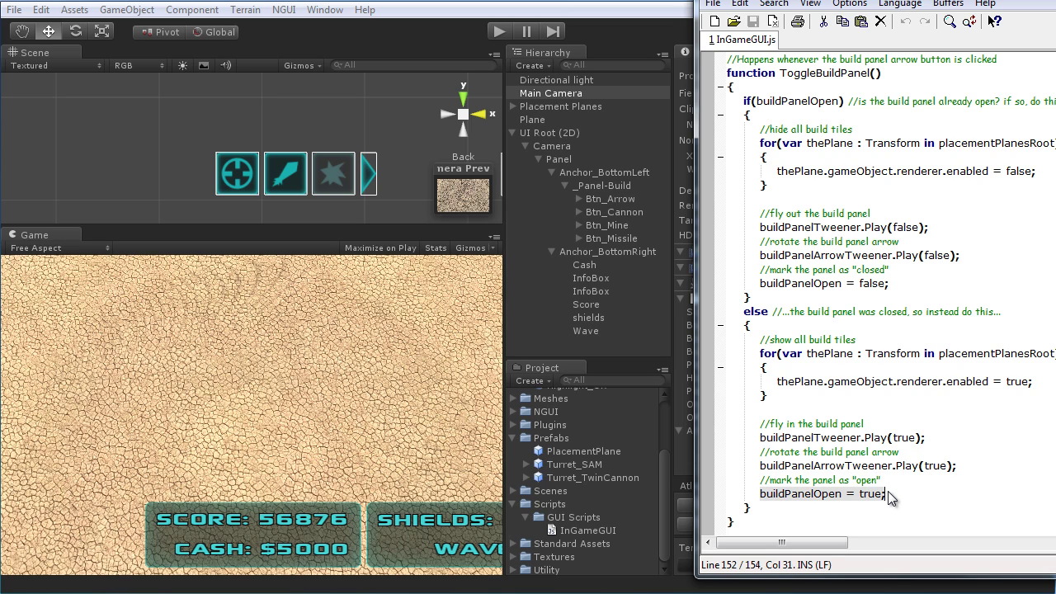
click(854, 451)
Step: Return to Unity, widen the Game view and play-test opening and closing the build panel twice with its arrow button
click(594, 5)
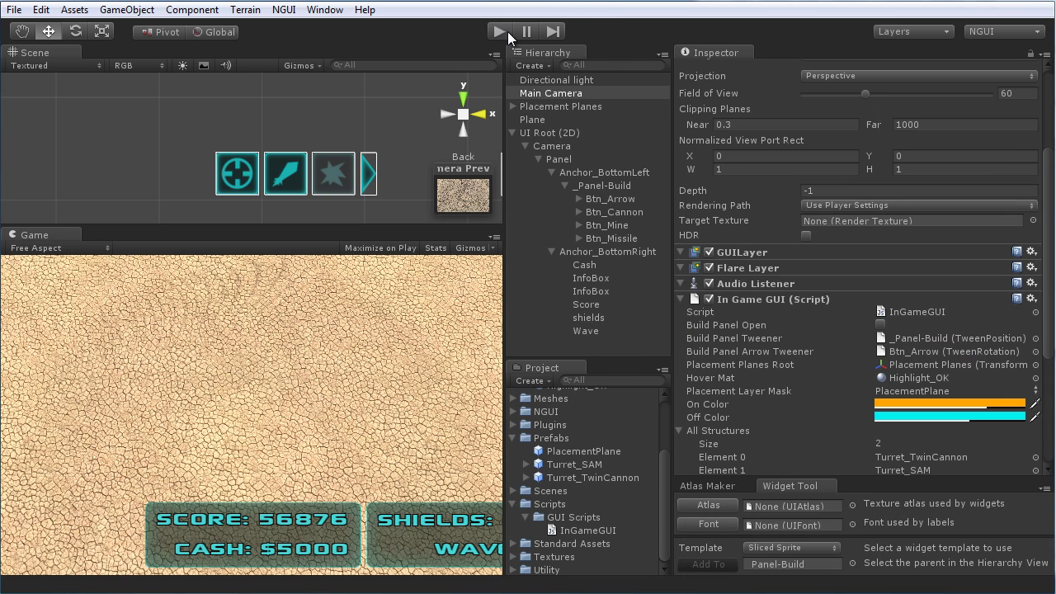
drag(503, 205, 924, 219)
click(499, 31)
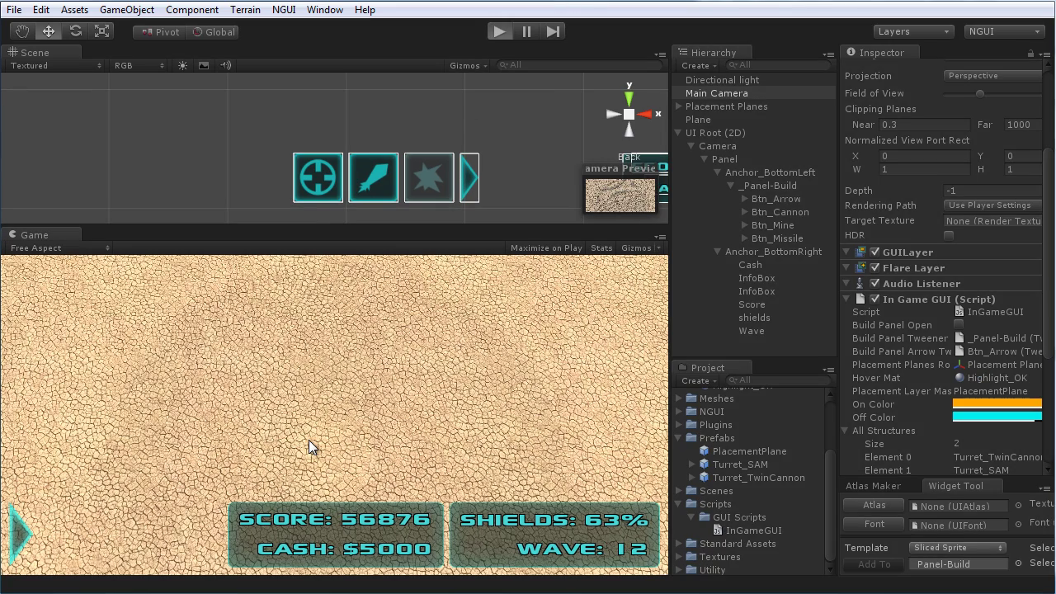
click(26, 540)
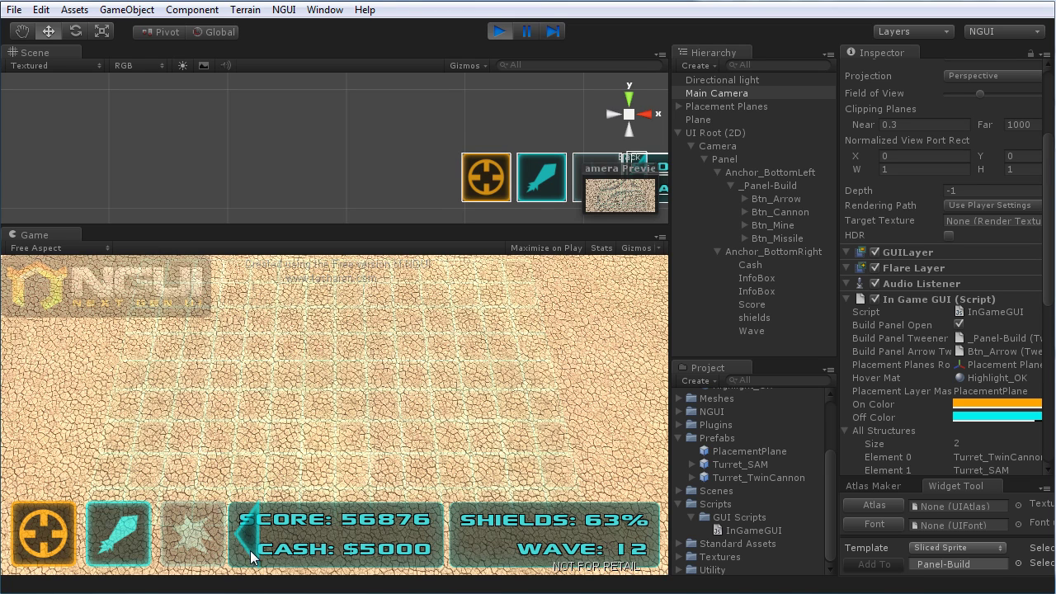
click(256, 543)
click(23, 541)
click(262, 543)
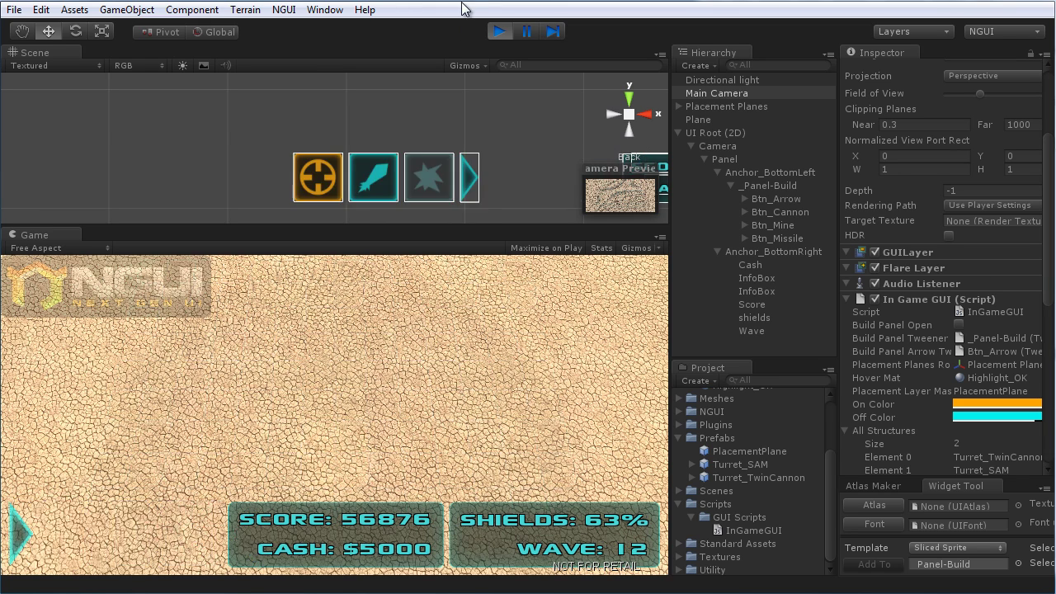
click(501, 30)
Step: Set the Trigger of Btn_Arrow's UIButton Message component to OnMouseOver
click(797, 199)
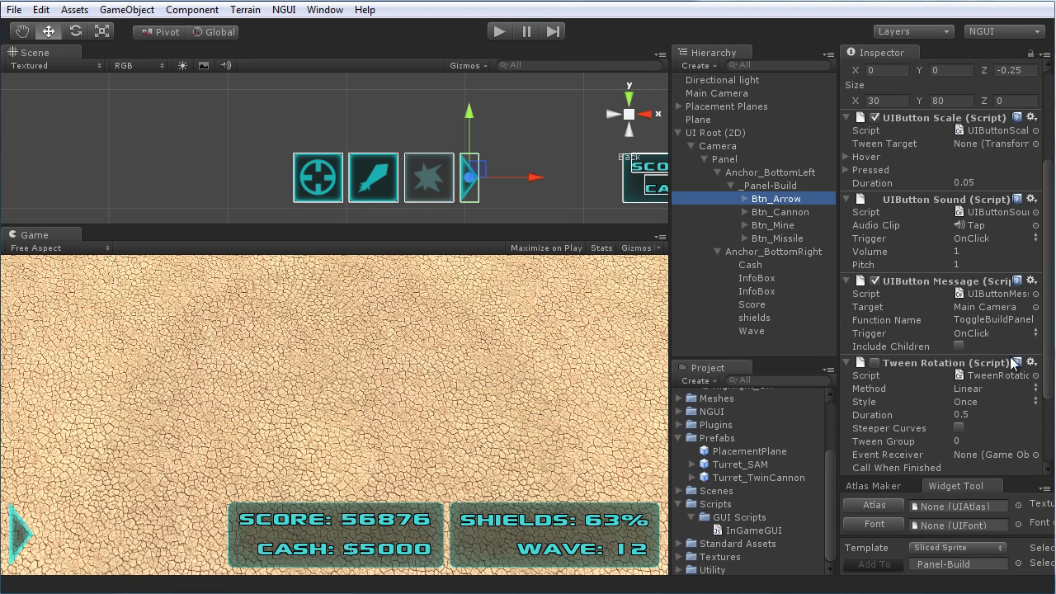
scroll(982, 347, down, 3)
scroll(914, 258, up, 2)
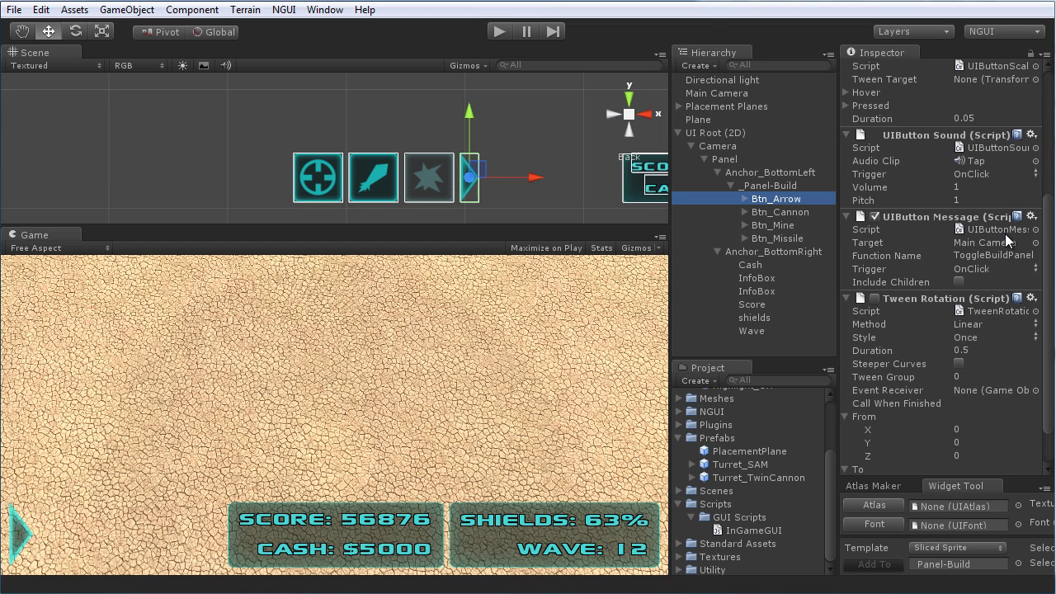
click(1037, 270)
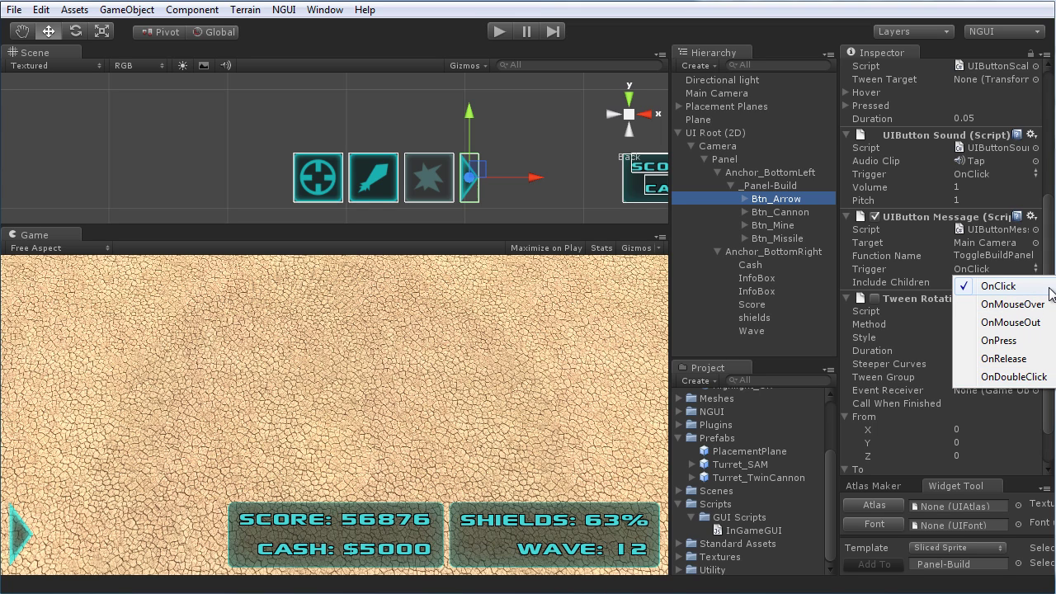
click(1013, 305)
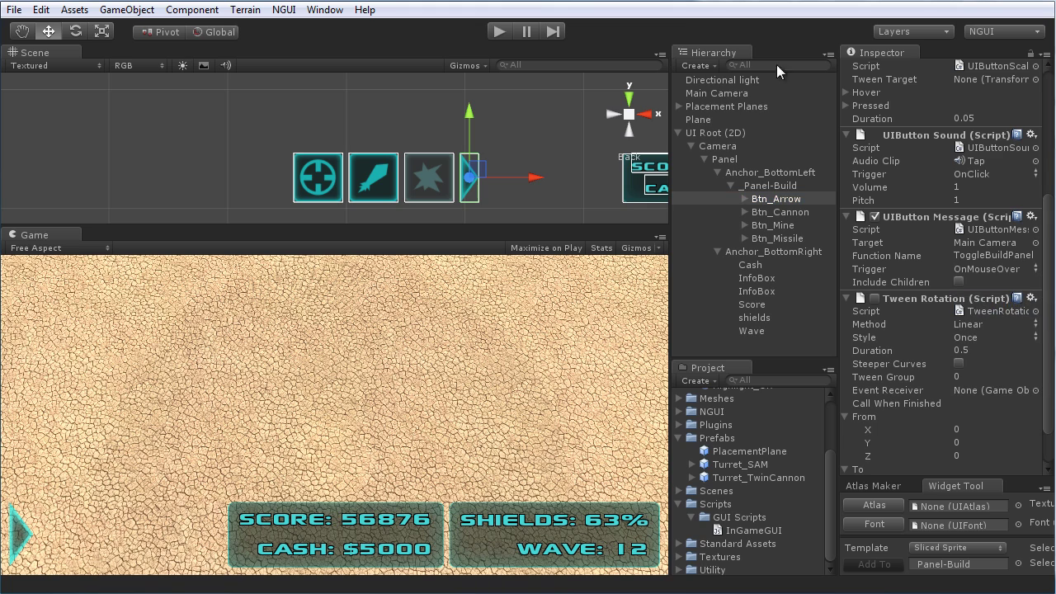
Step: Play-test the arrow button with the mouse-over trigger, stop the game and review the other available Trigger options
click(498, 33)
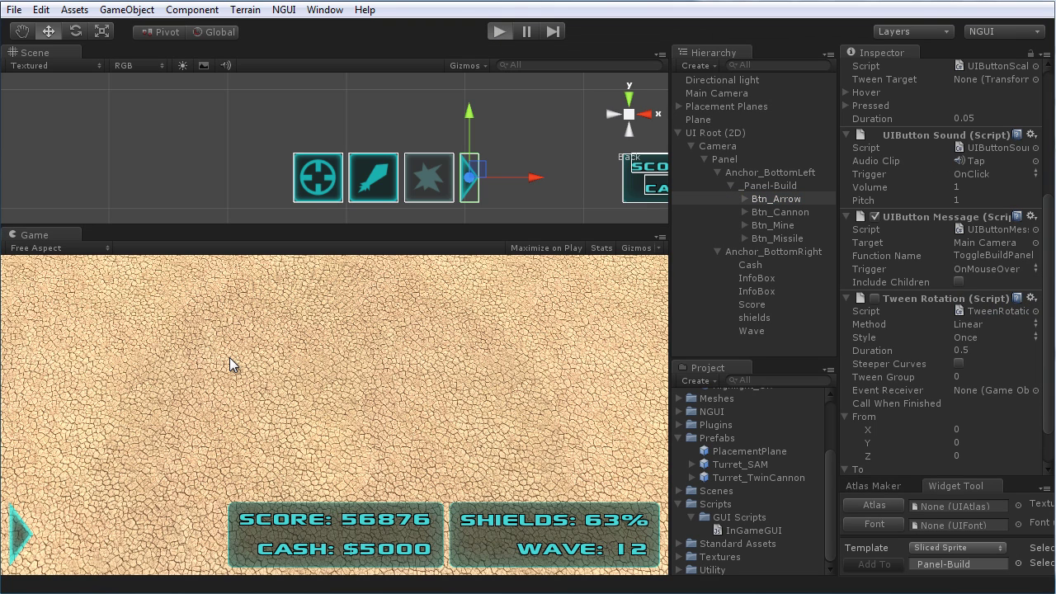
mouse_move(33, 521)
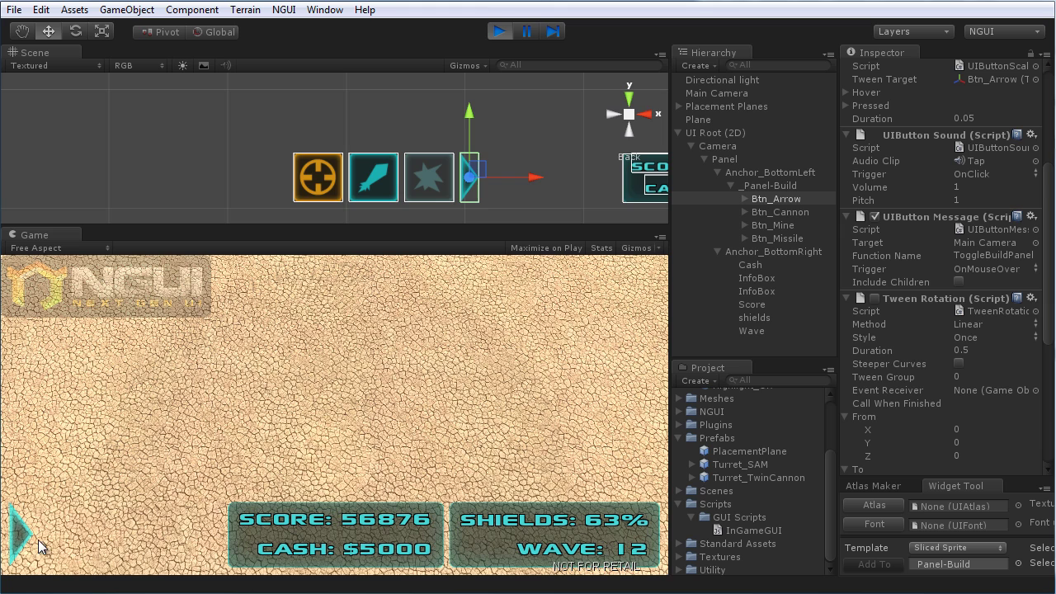
mouse_move(37, 540)
click(499, 33)
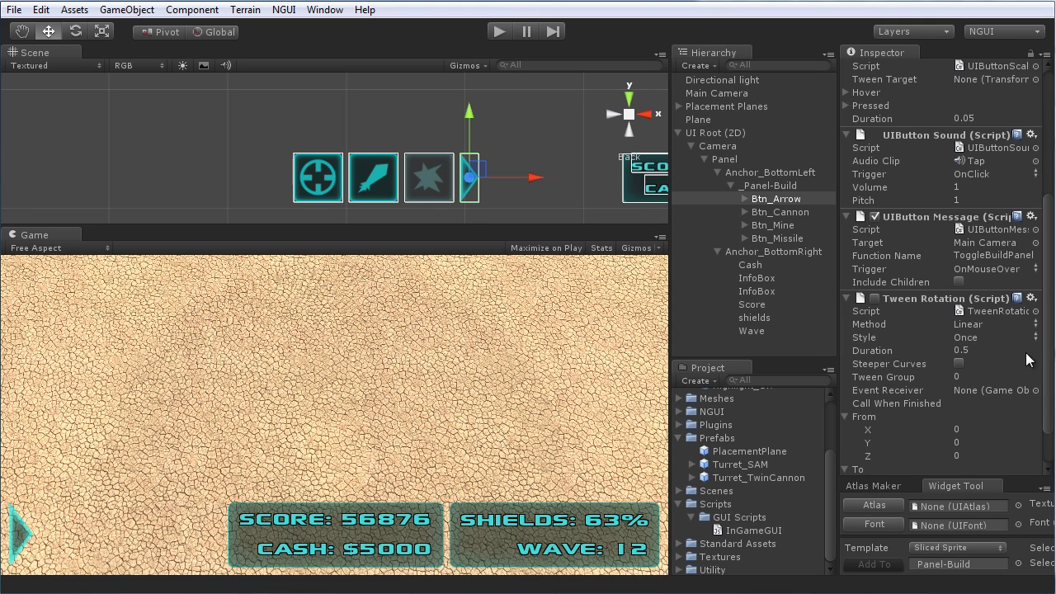
click(1036, 272)
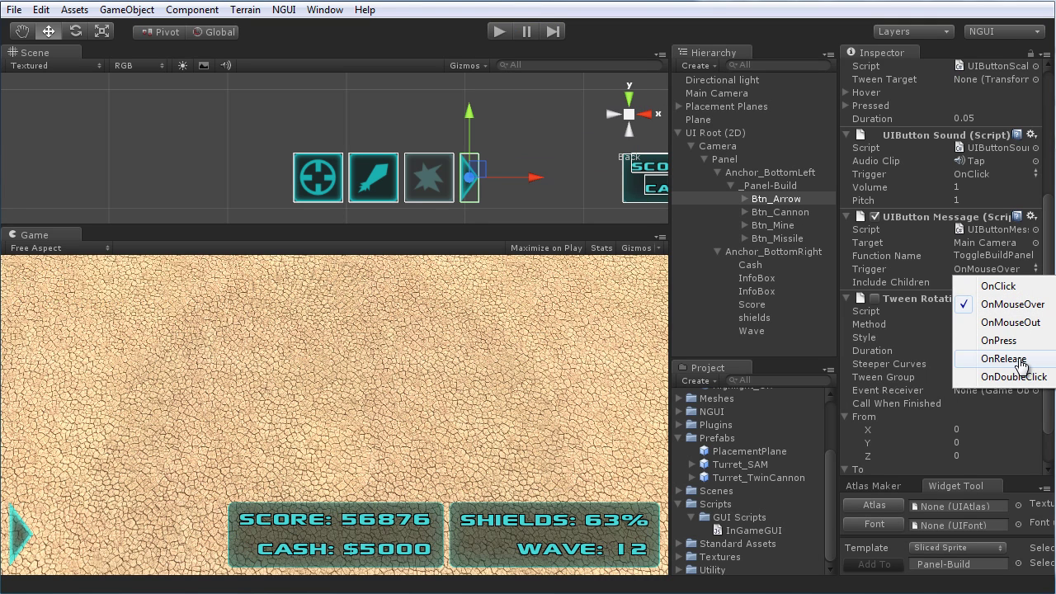
key(Escape)
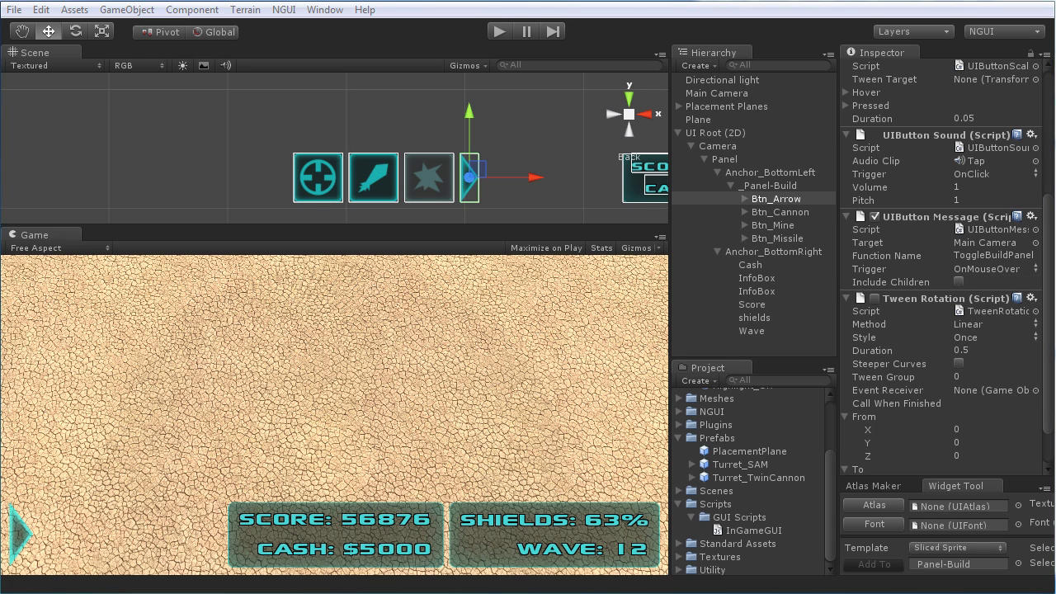
Step: Switch to the InGameGUI script and delete the "hide all build tiles" loop from ToggleBuildPanel's buildPanelOpen branch
key(alt+Tab)
drag(767, 516, 713, 251)
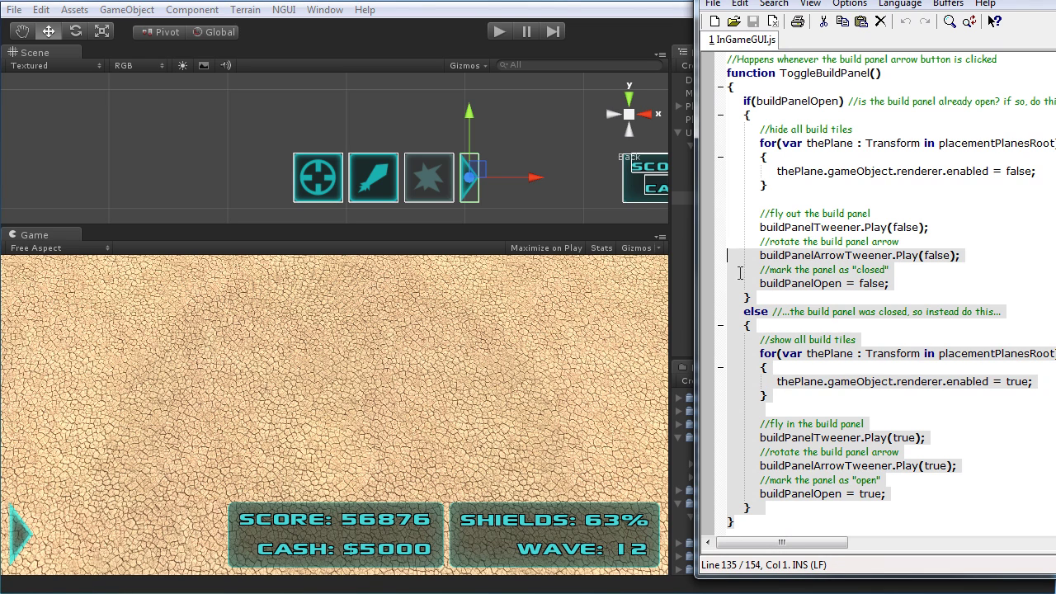
click(959, 363)
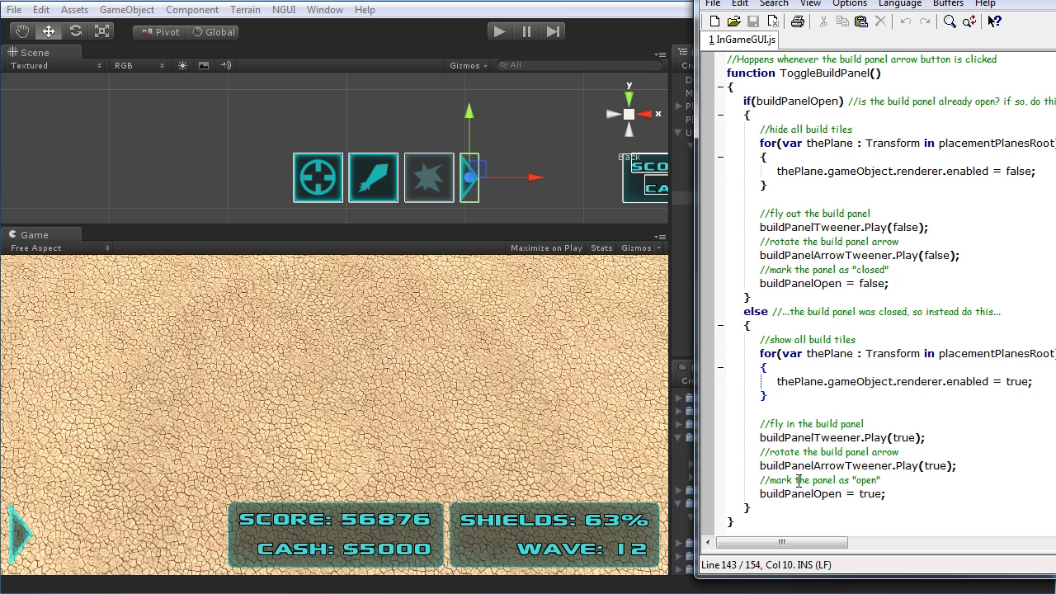
drag(754, 537, 714, 78)
click(751, 297)
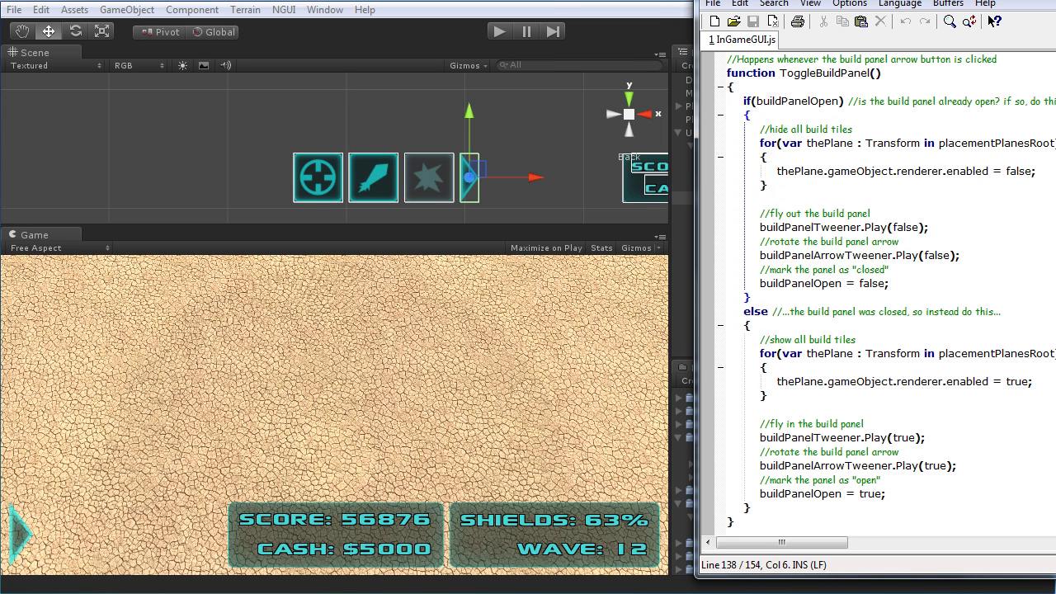
drag(785, 191, 640, 129)
key(Delete)
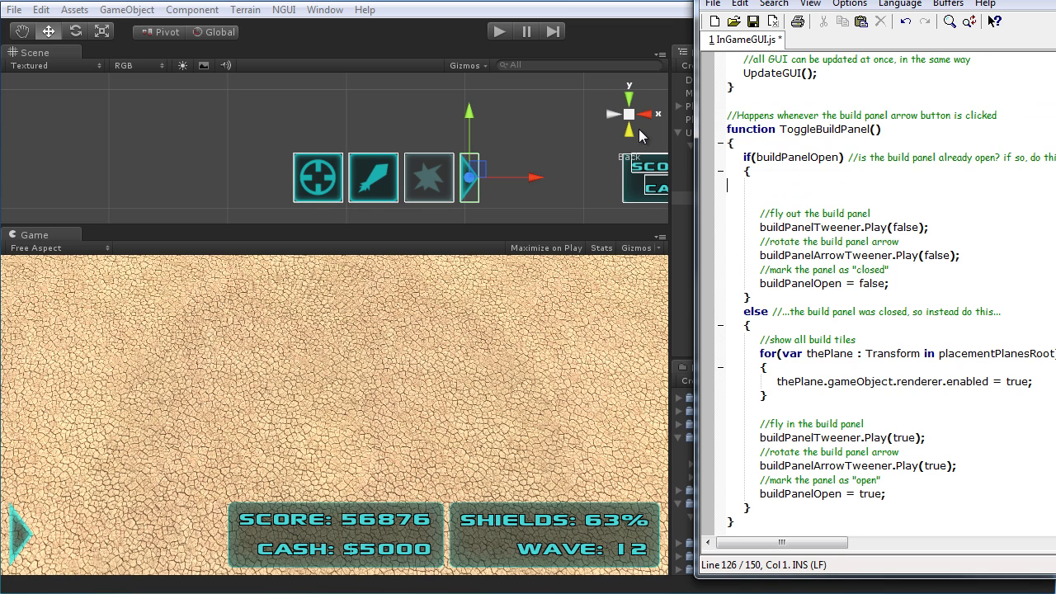
key(BackSpace)
Step: Delete the "show all build tiles" loop from ToggleBuildPanel's else branch and clear the leftover blank lines in both branches
drag(776, 401, 639, 335)
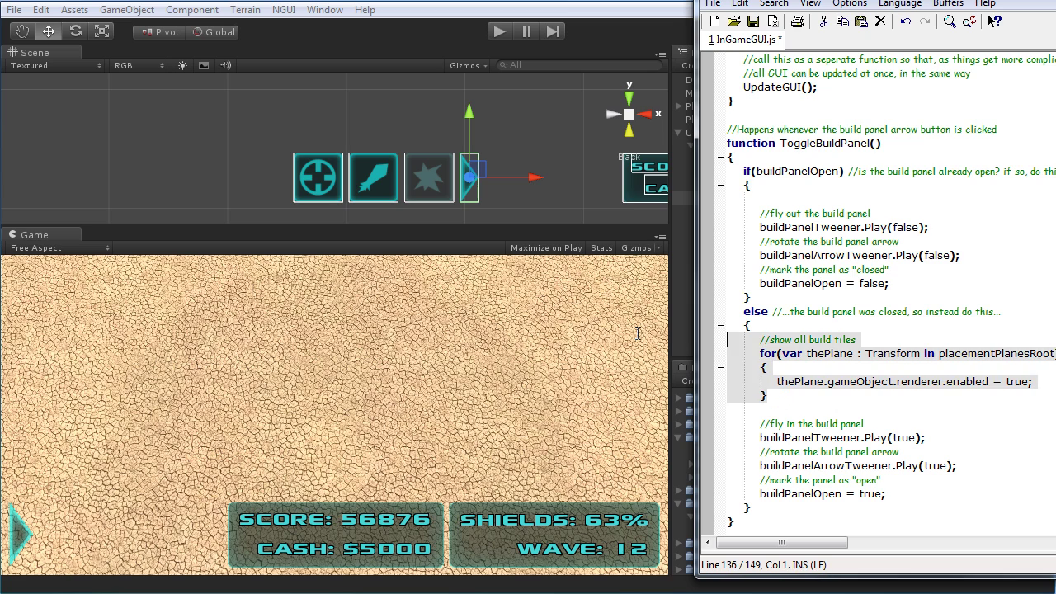
key(Delete)
key(BackSpace)
click(778, 272)
key(Delete)
click(792, 413)
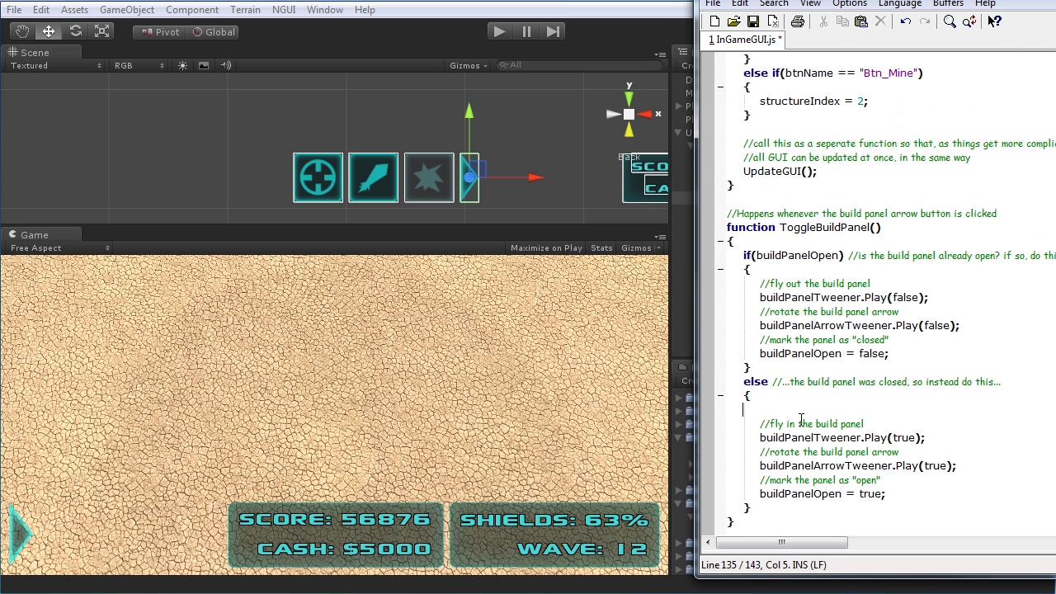
key(BackSpace)
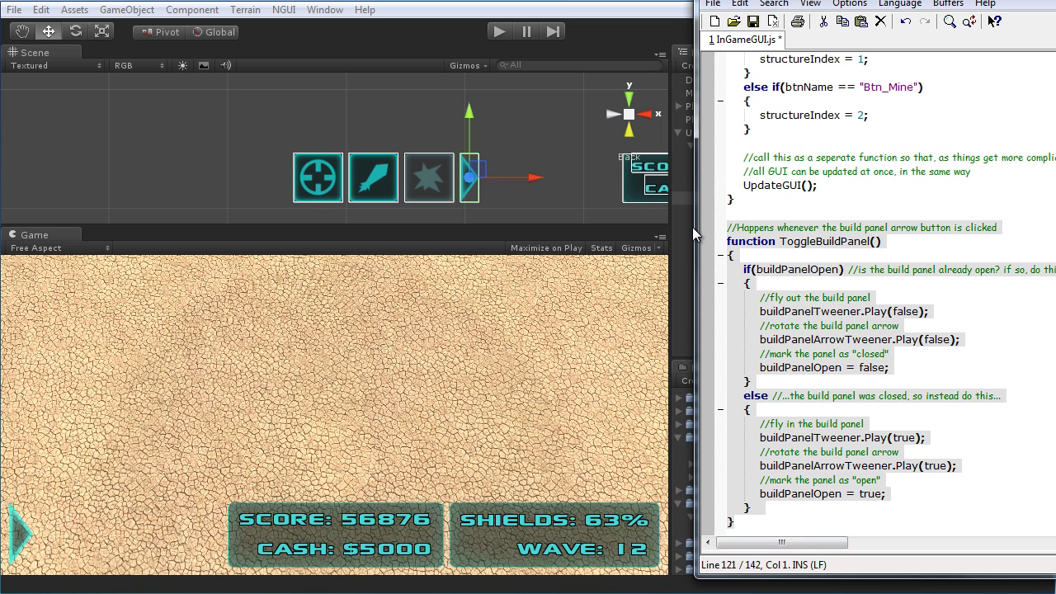
Step: Review the simplified ToggleBuildPanel function and the buildPanelOpen, buildPanelTweener and buildPanelArrowTweener declarations among the NGUI items
click(829, 369)
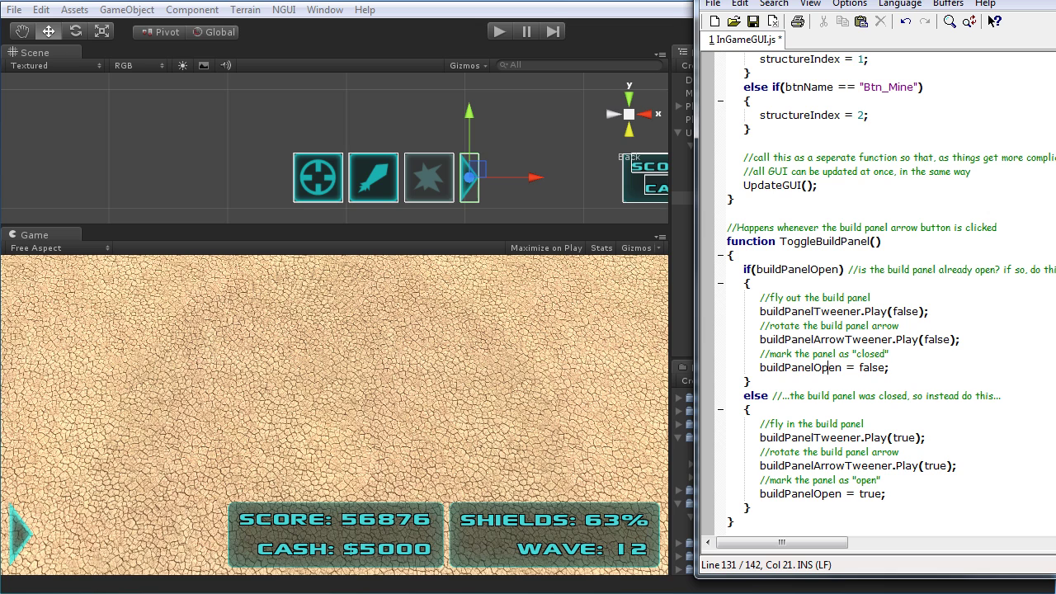
scroll(883, 297, up, 20)
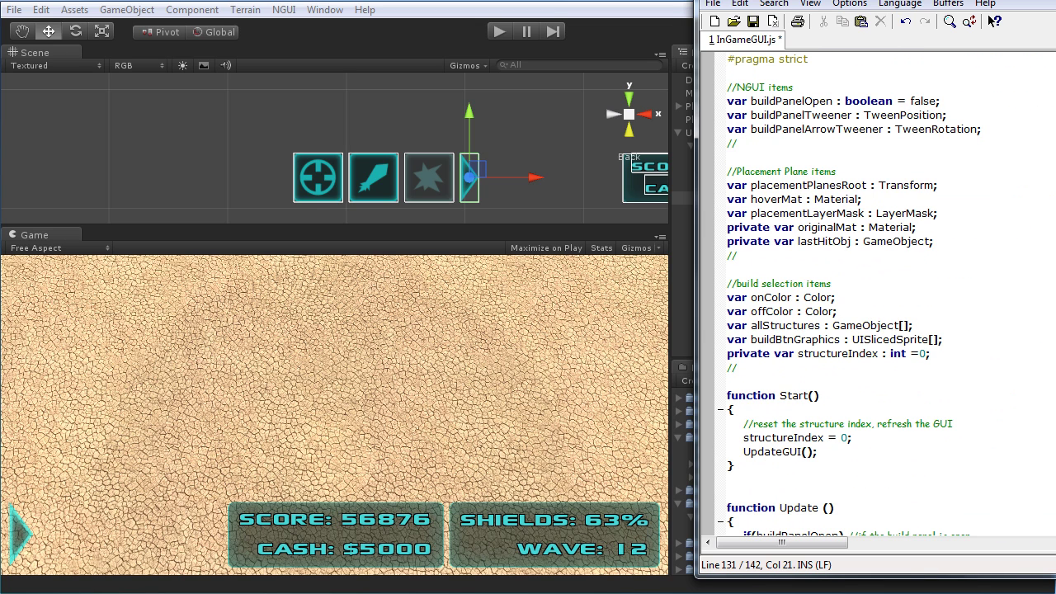
drag(746, 145, 833, 100)
click(813, 141)
click(852, 115)
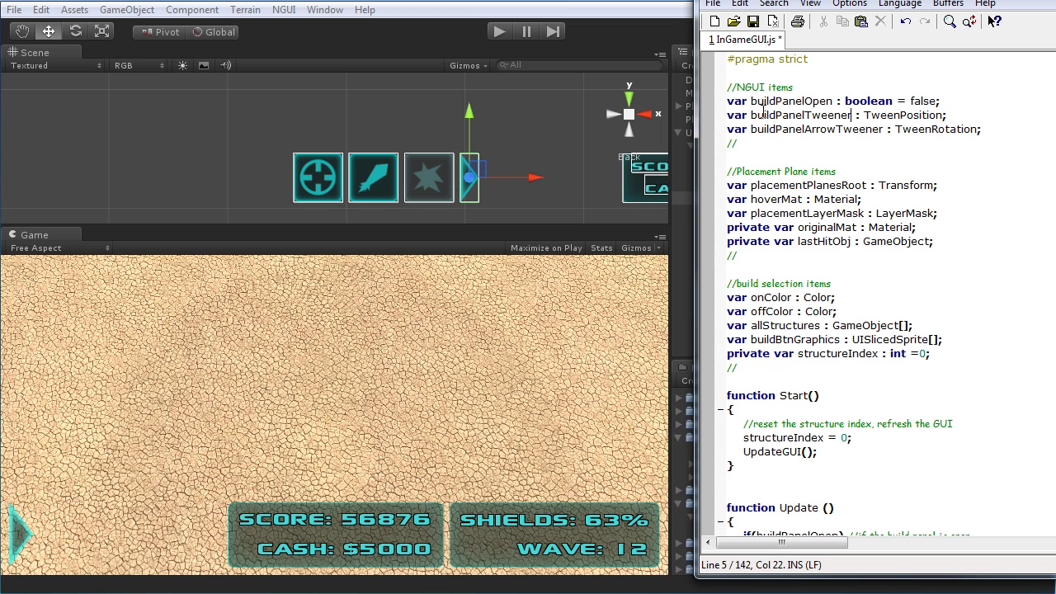
drag(951, 123, 749, 116)
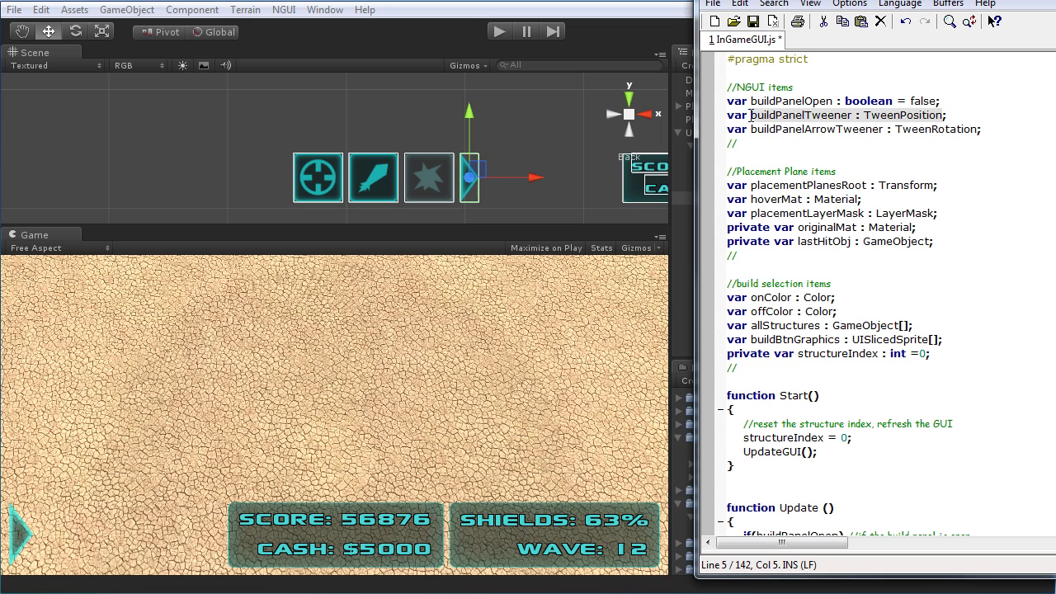
click(884, 129)
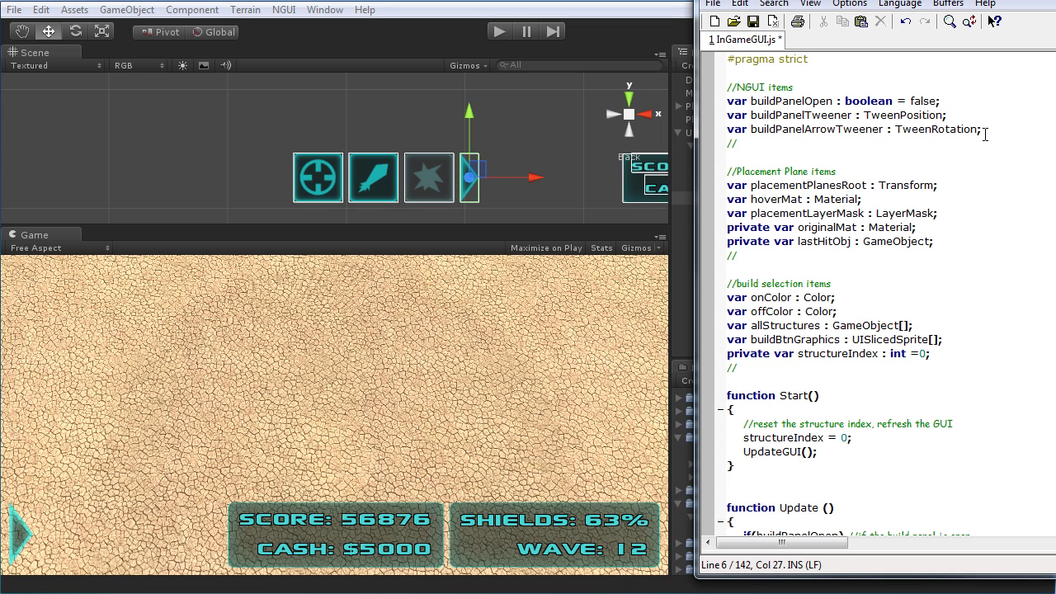
drag(968, 142, 697, 101)
click(930, 146)
Step: Inspect Main Camera's In Game GUI script and Btn_Arrow's UIButton Message in Unity, and return to ToggleBuildPanel in the InGameGUI script
click(632, 43)
click(717, 94)
scroll(960, 295, down, 3)
scroll(960, 295, up, 4)
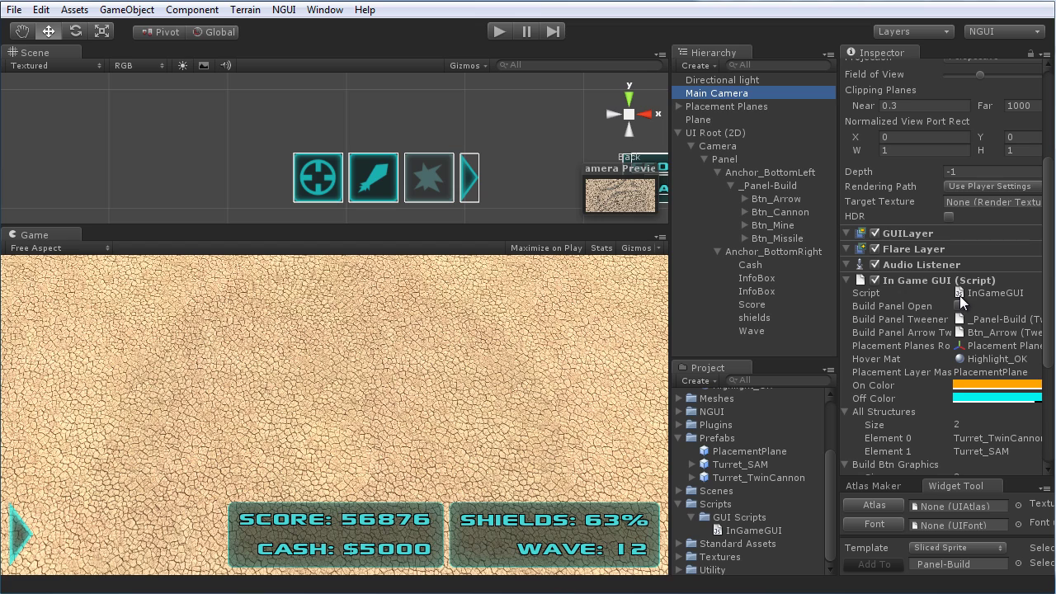
click(773, 199)
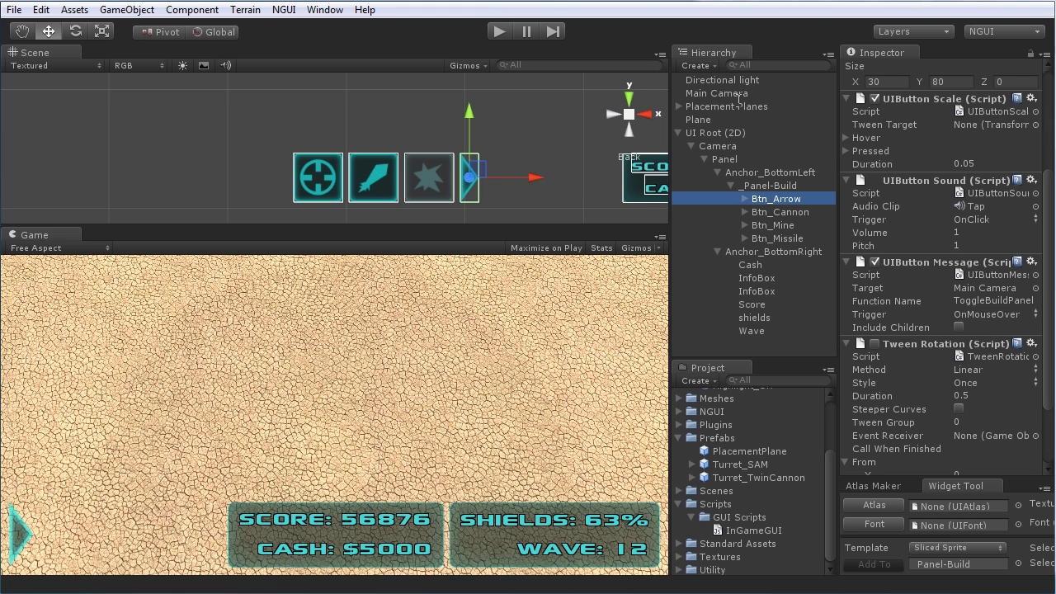
key(alt+Tab)
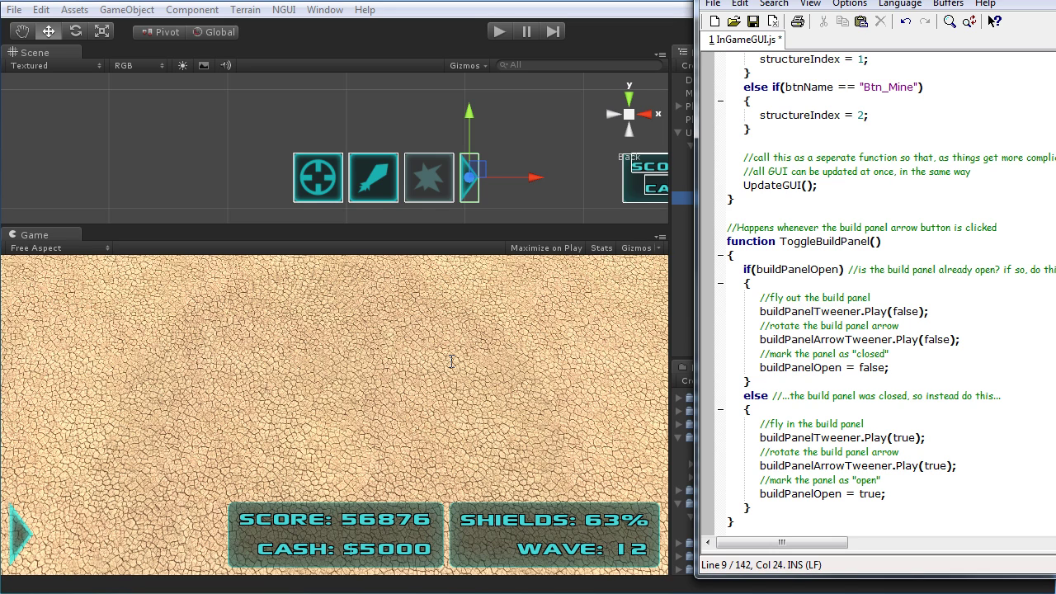
click(776, 519)
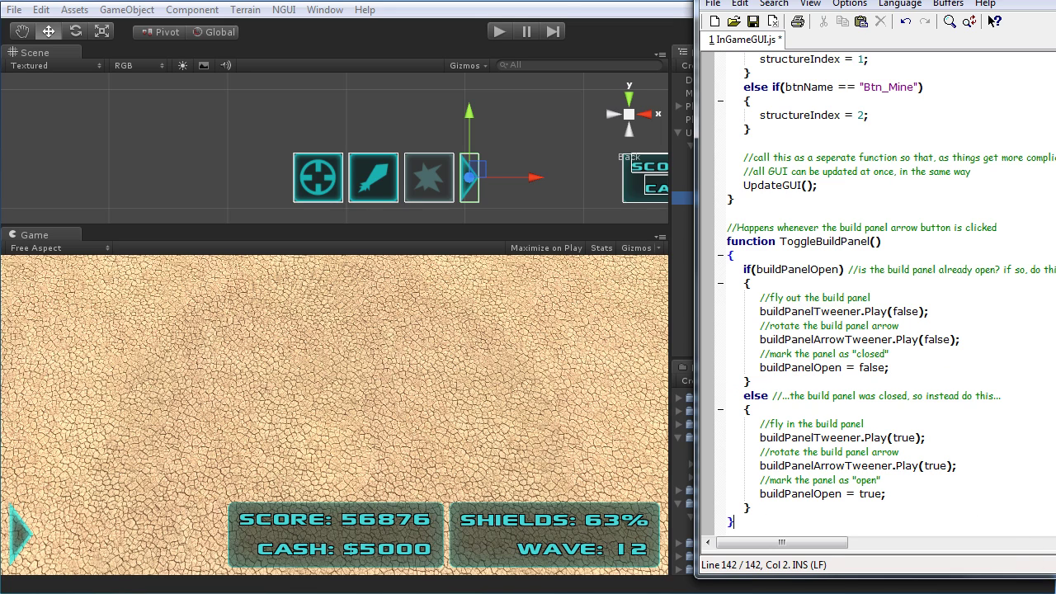